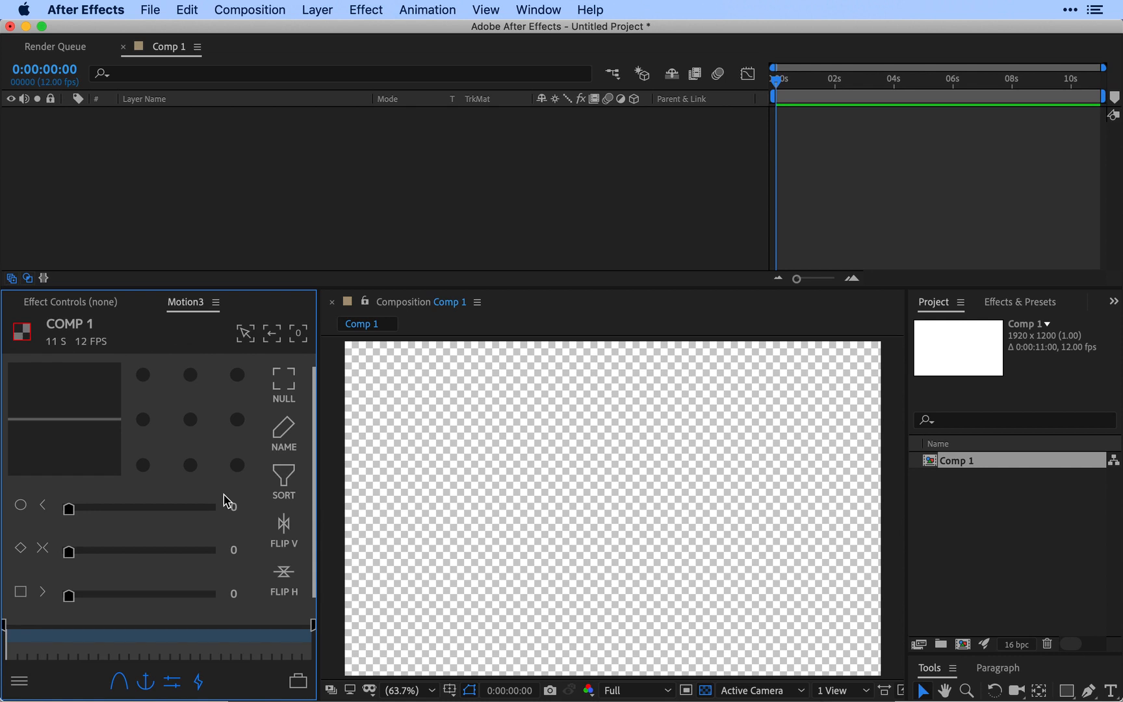
Step: Draw a blue square in the left half of the composition and centre its anchor point
click(1066, 691)
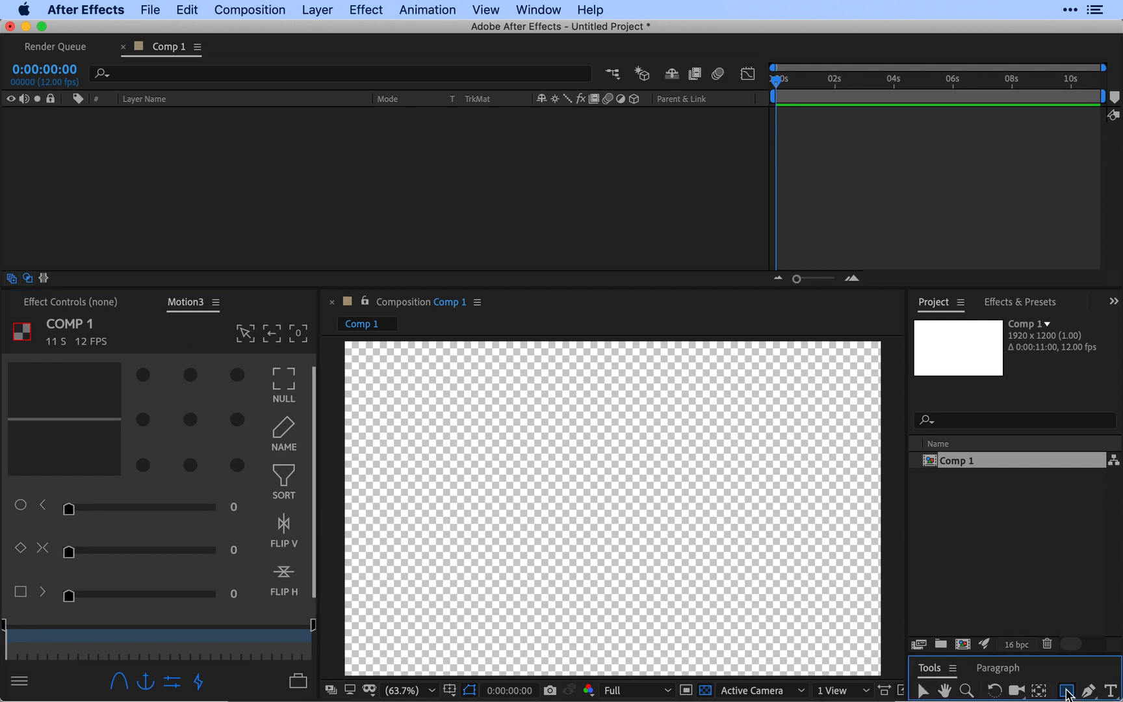
drag(401, 438, 509, 543)
click(191, 419)
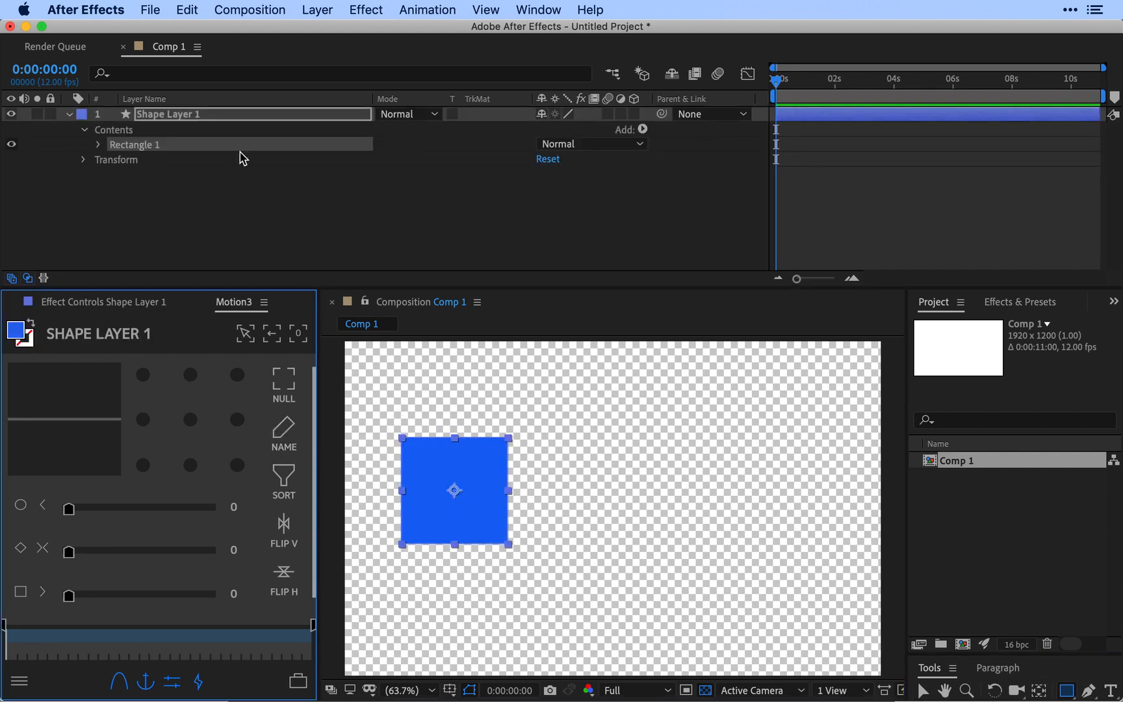
Step: Duplicate the square's layer twice and arrange the copies in an even horizontal row, leaving no layer selected
click(234, 114)
key(super+d)
key(v)
drag(478, 486, 809, 488)
key(super+d)
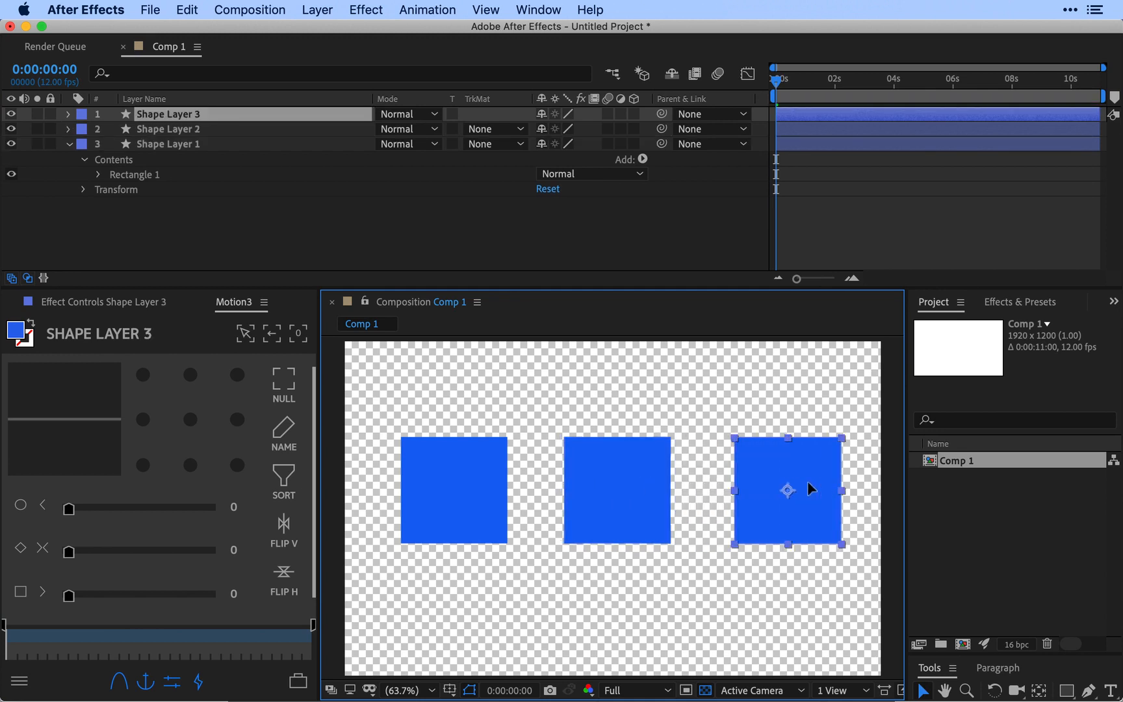
click(241, 229)
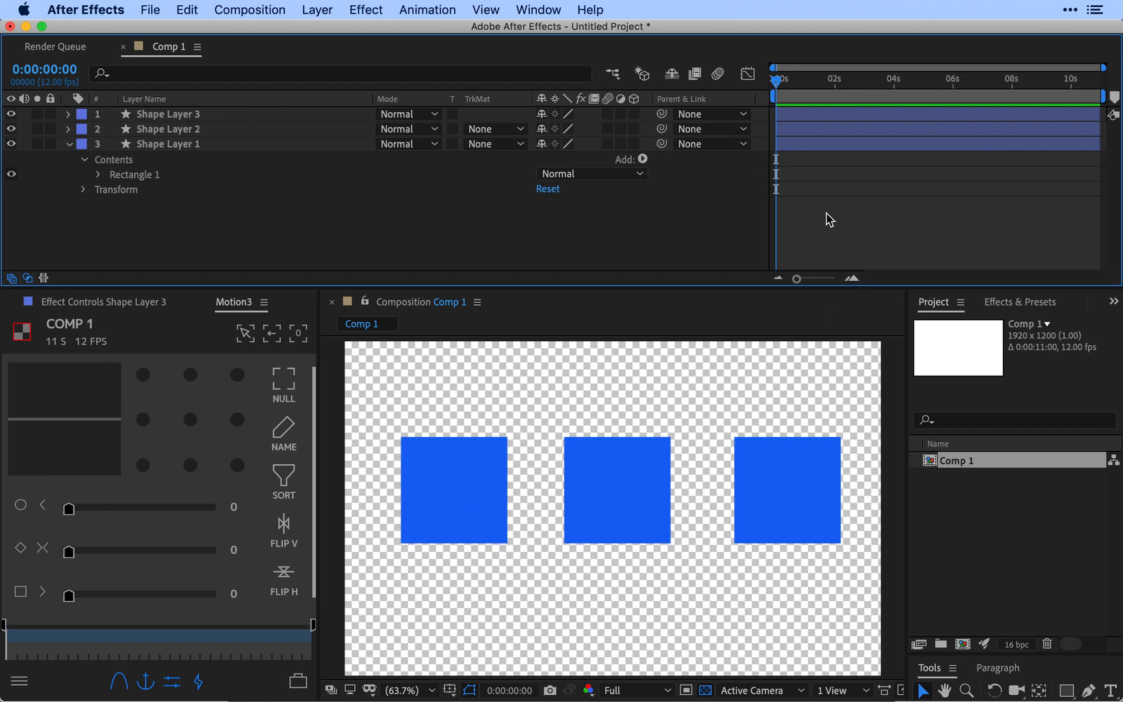
Step: Move the current time to 0:00:01:04
mouse_move(814, 94)
mouse_down()
mouse_move(908, 100)
mouse_move(792, 96)
mouse_move(809, 98)
mouse_up()
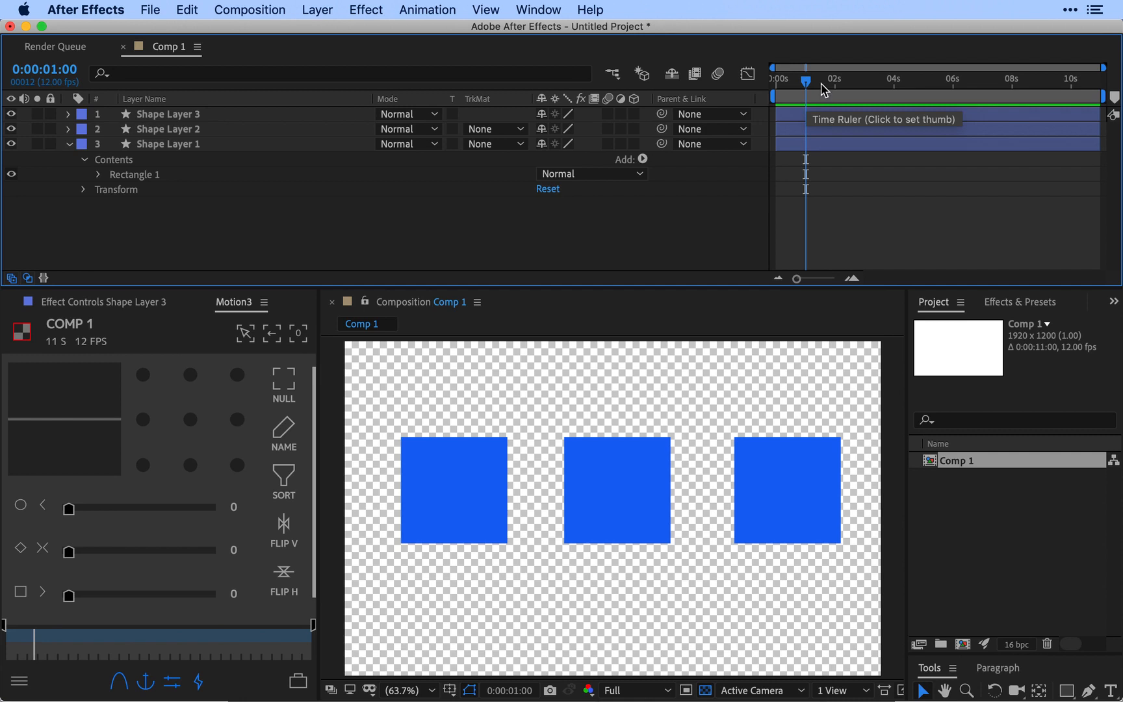
click(821, 83)
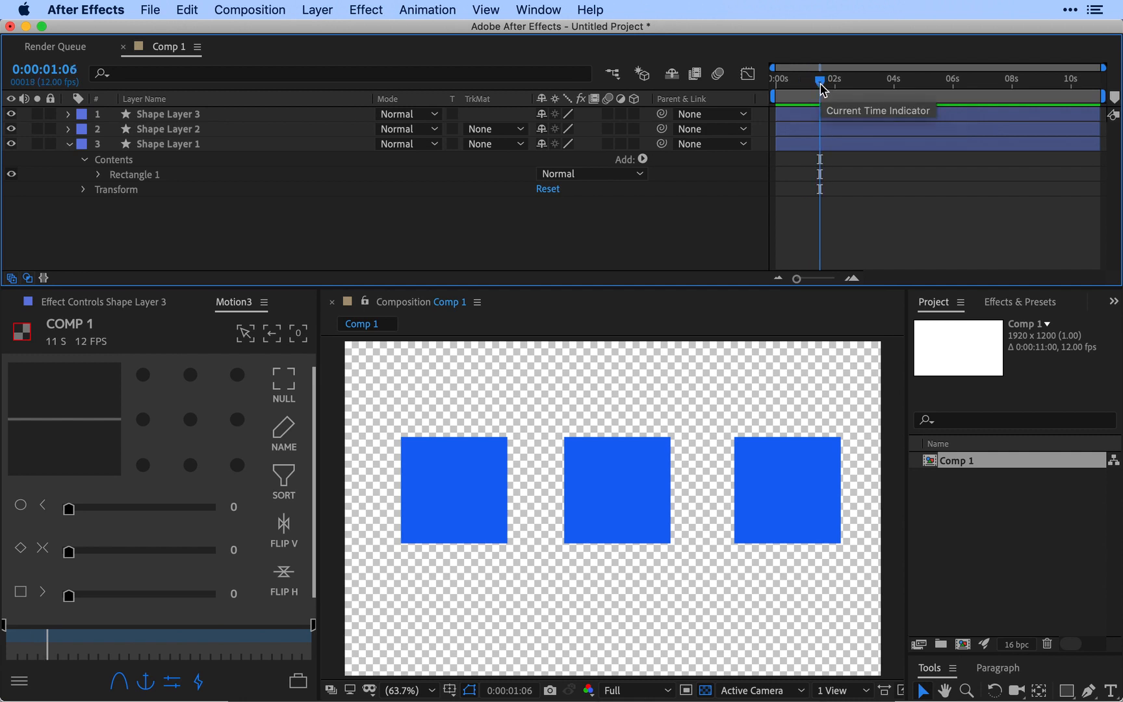
mouse_move(822, 88)
mouse_down()
mouse_move(865, 85)
mouse_move(815, 95)
mouse_up()
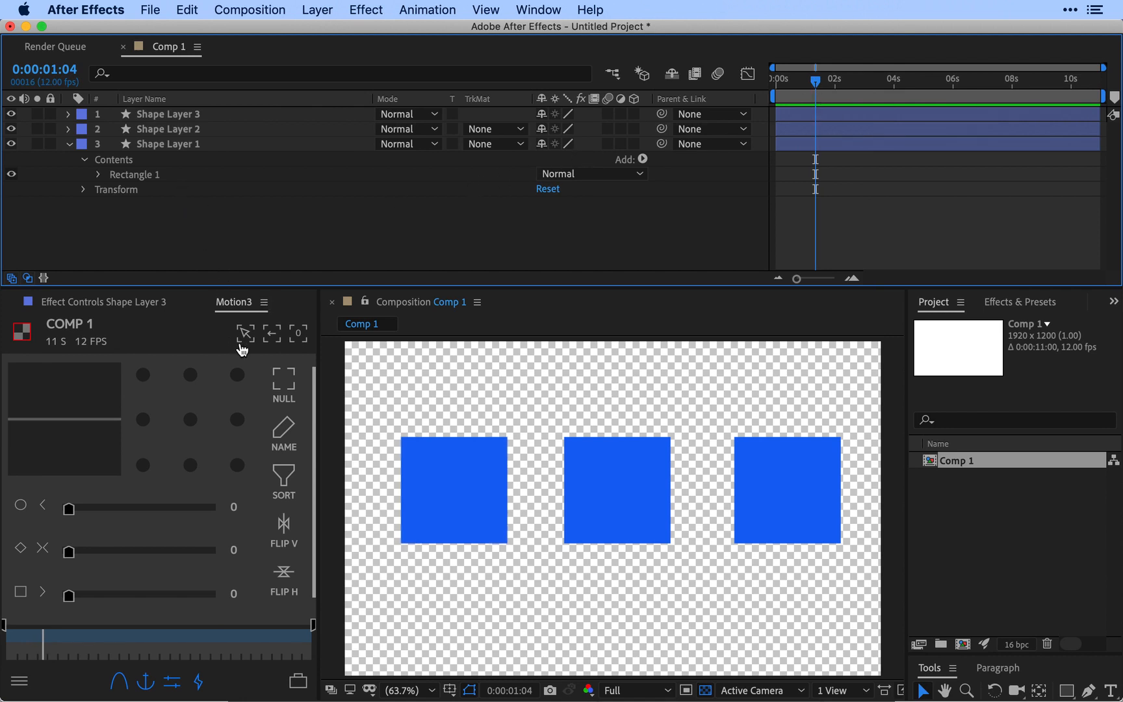
Step: Focus the composition on Shape Layer 2 with Motion3, exit the focus and clear the layer selection
click(189, 129)
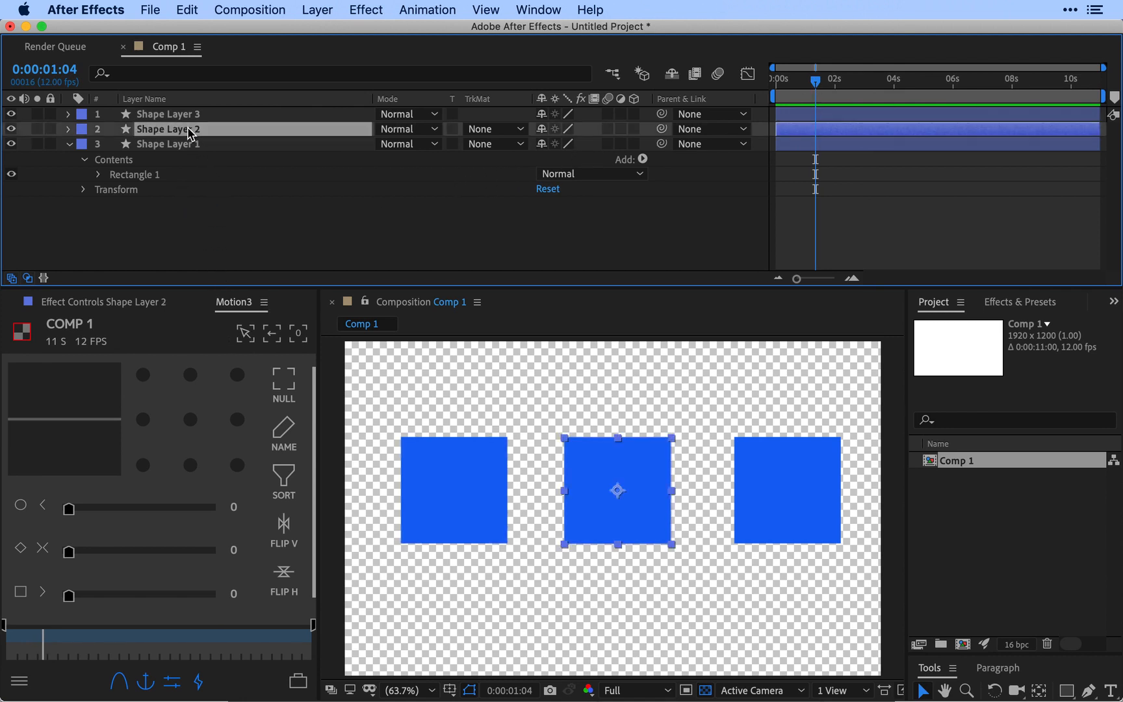
click(247, 334)
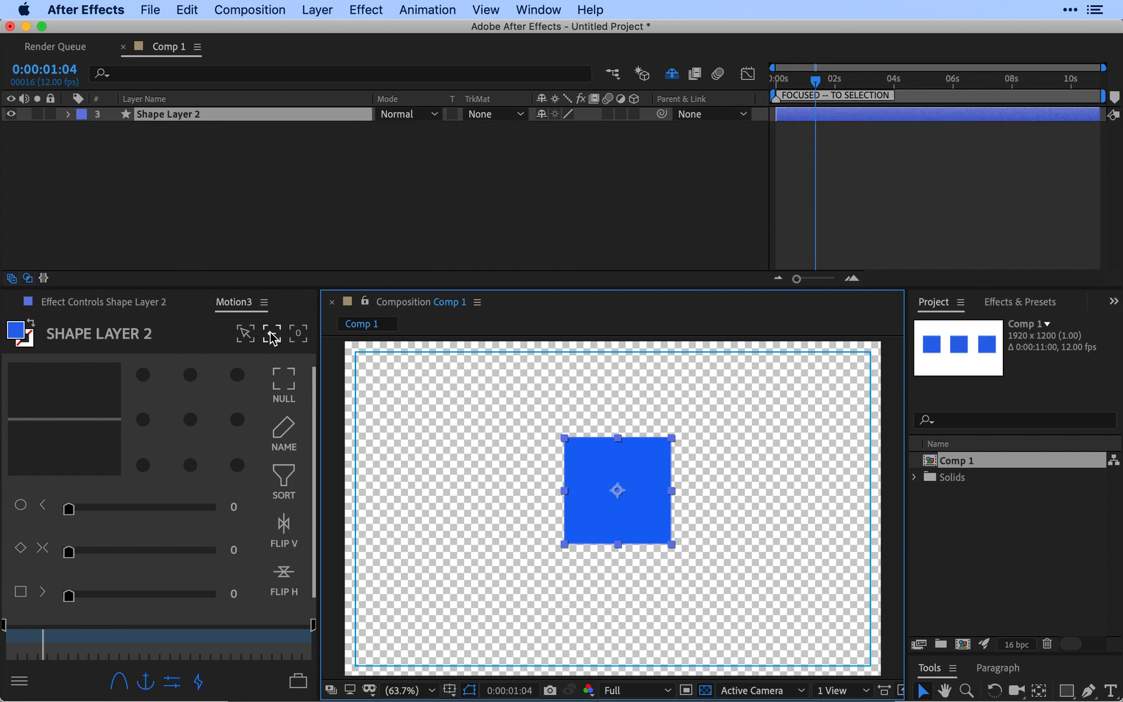
click(272, 336)
click(348, 225)
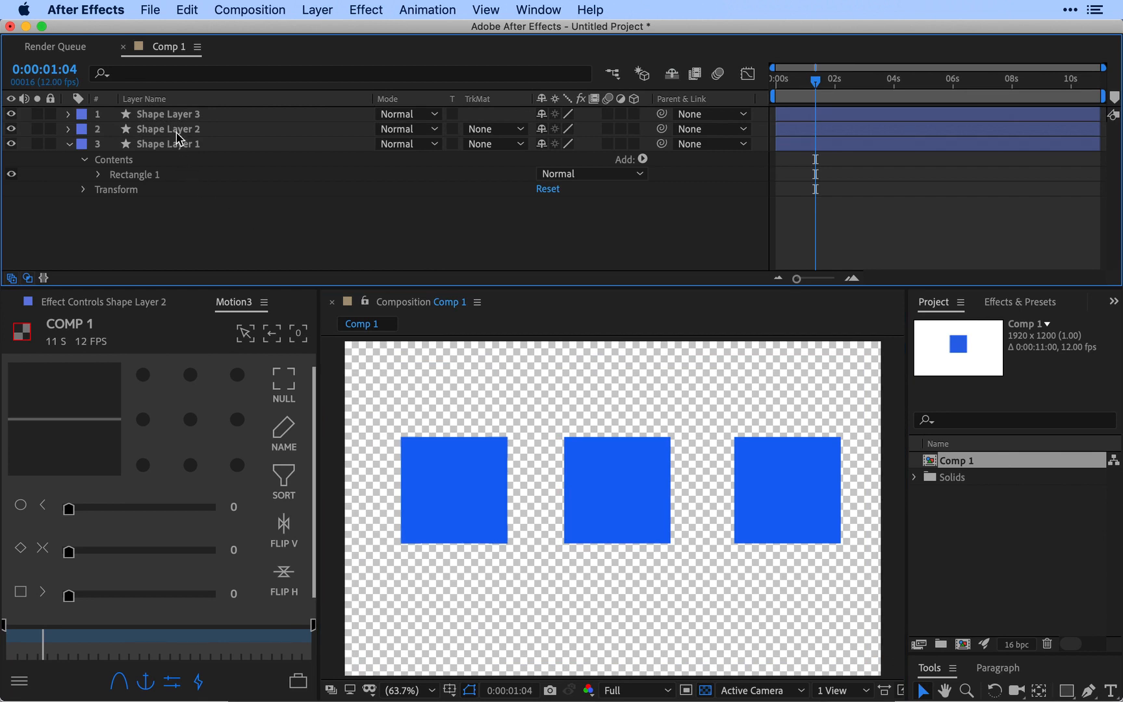
Step: Focus on Shape Layer 2 again, toggle the hiding of shy layers off and on, and set the time to 0:00:02:03
click(177, 129)
click(243, 340)
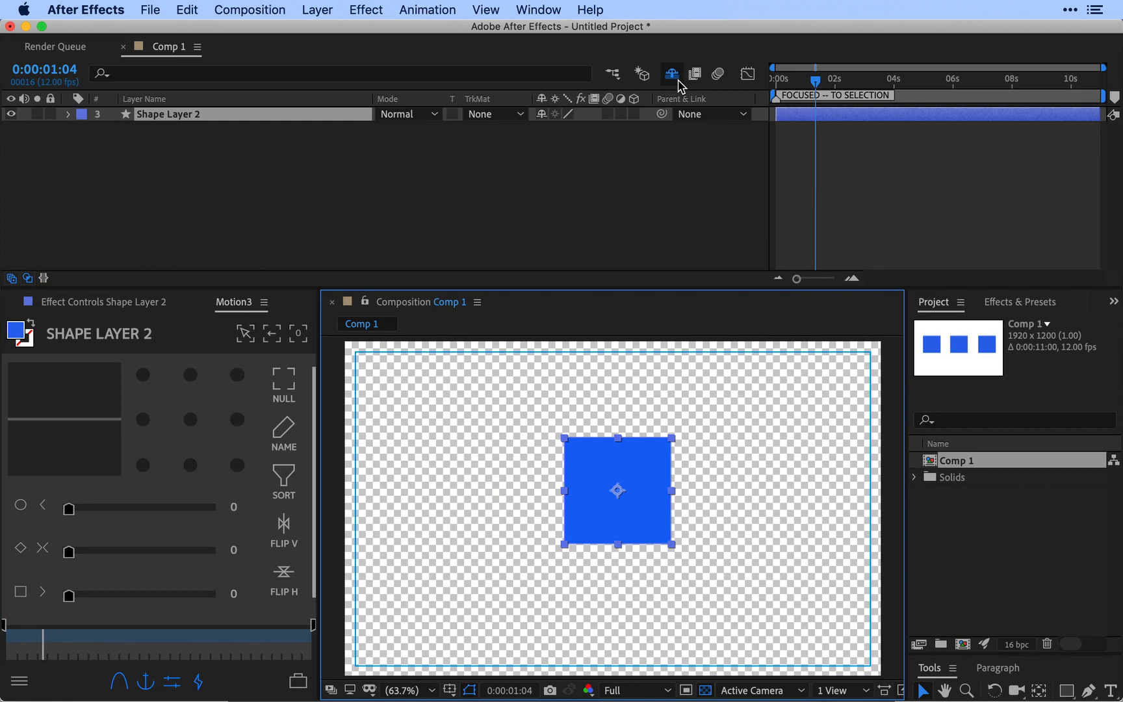
click(677, 82)
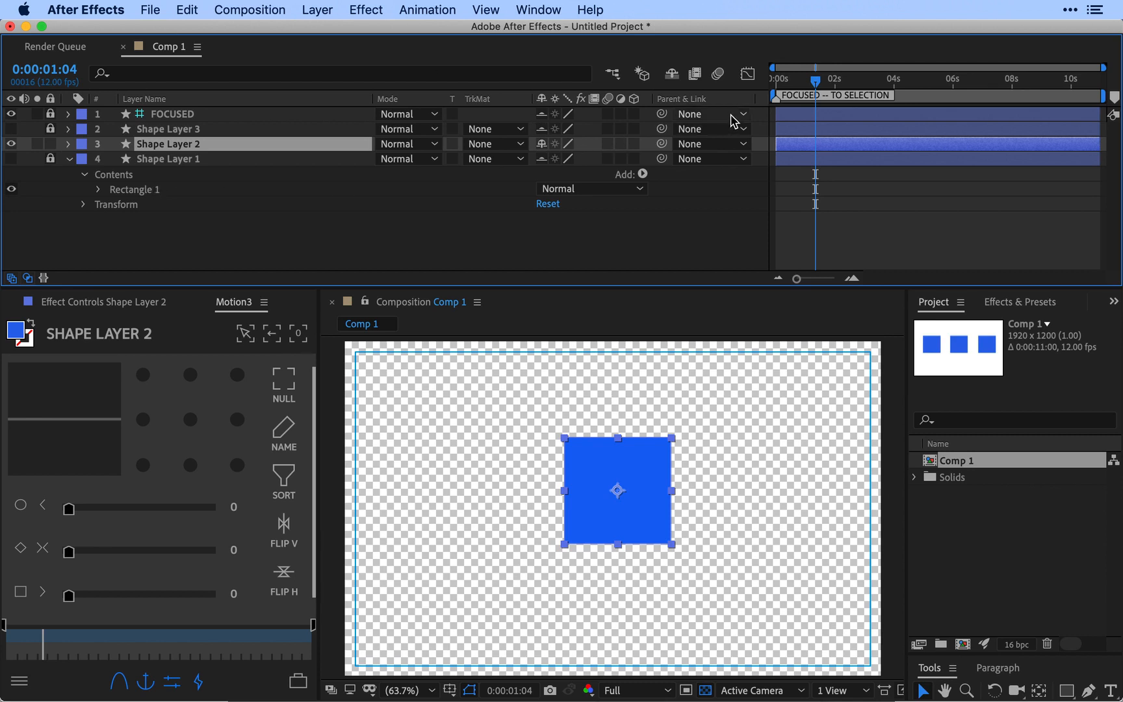
click(673, 76)
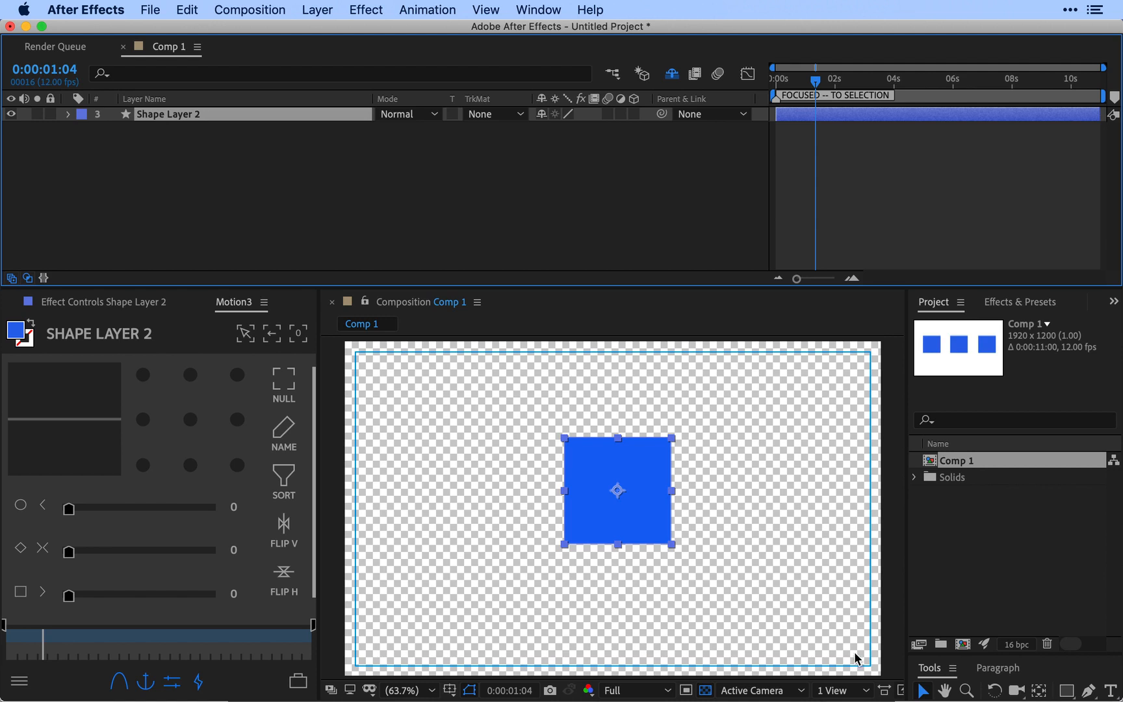
drag(829, 83, 846, 118)
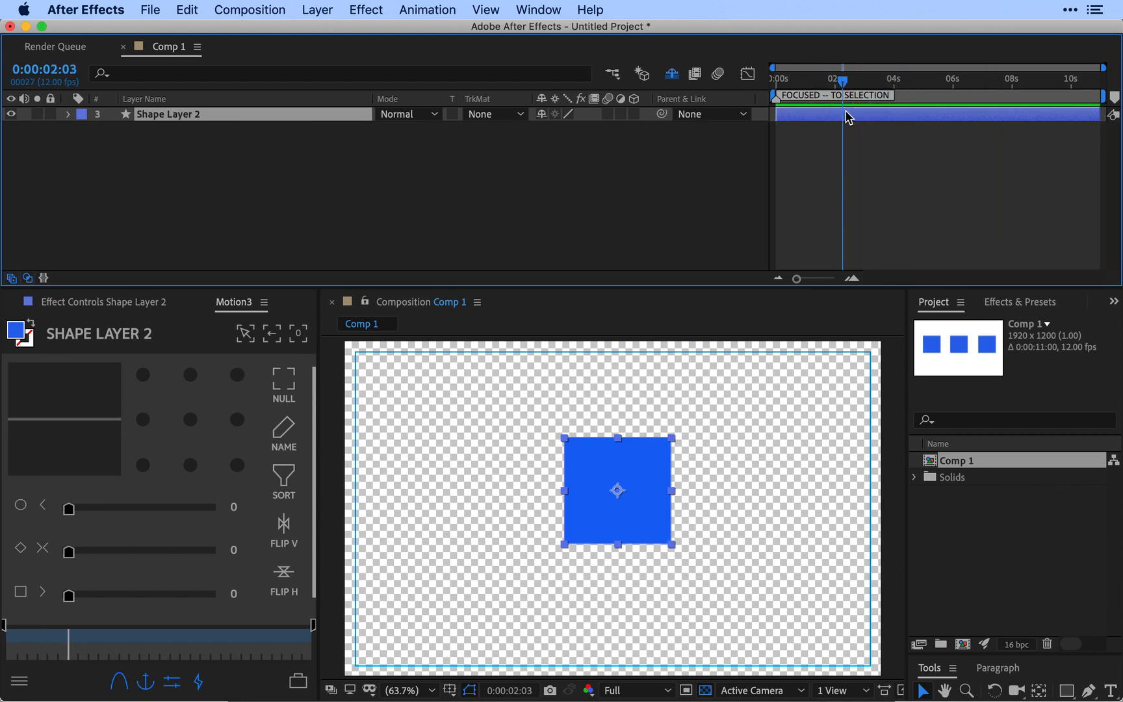
Step: Draw a new square overlapping the focused square's left edge as a separate layer, and exit the focus
click(1066, 691)
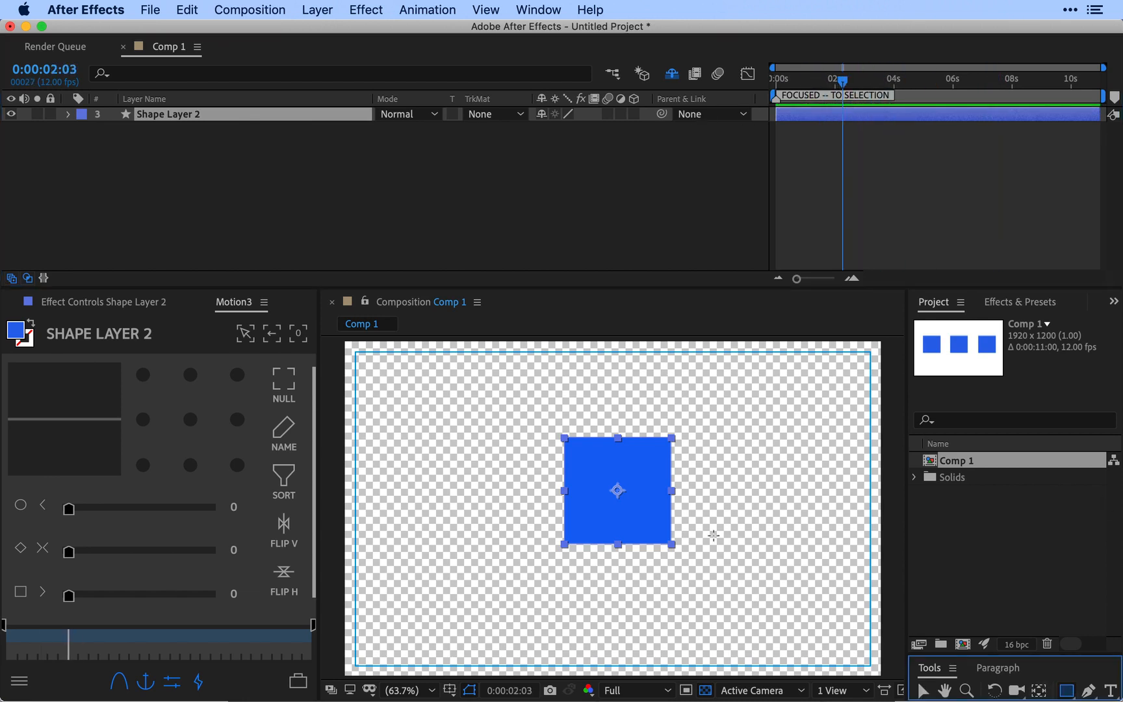
click(508, 281)
drag(459, 423, 582, 545)
key(v)
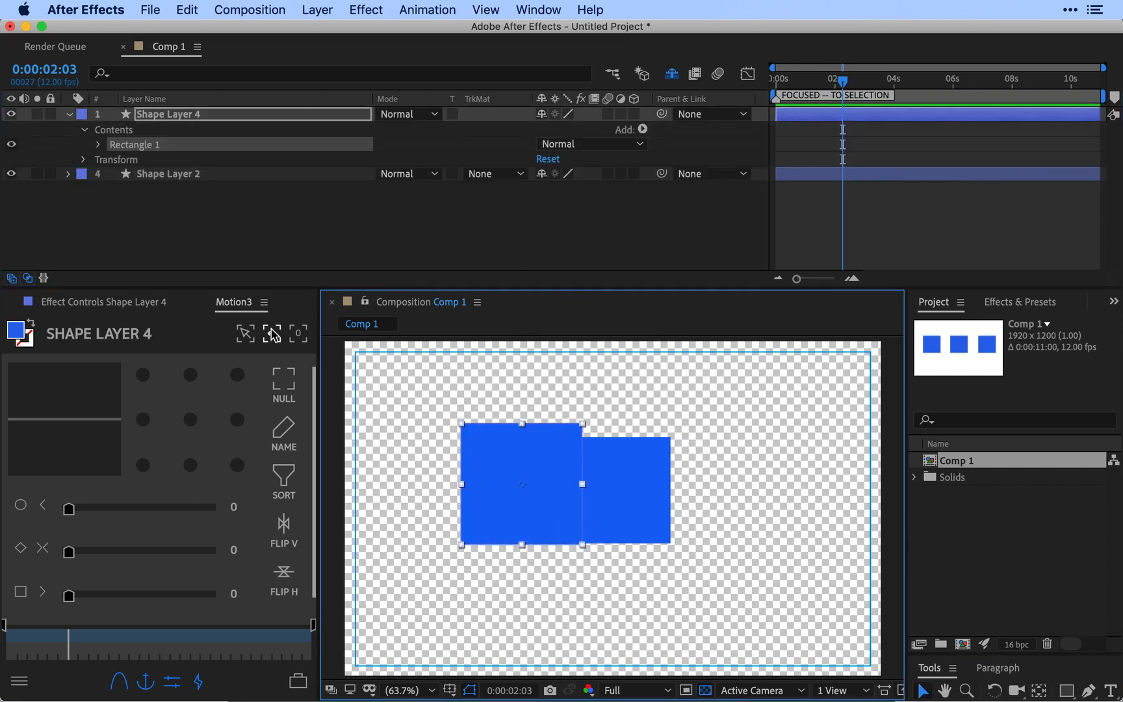
click(271, 333)
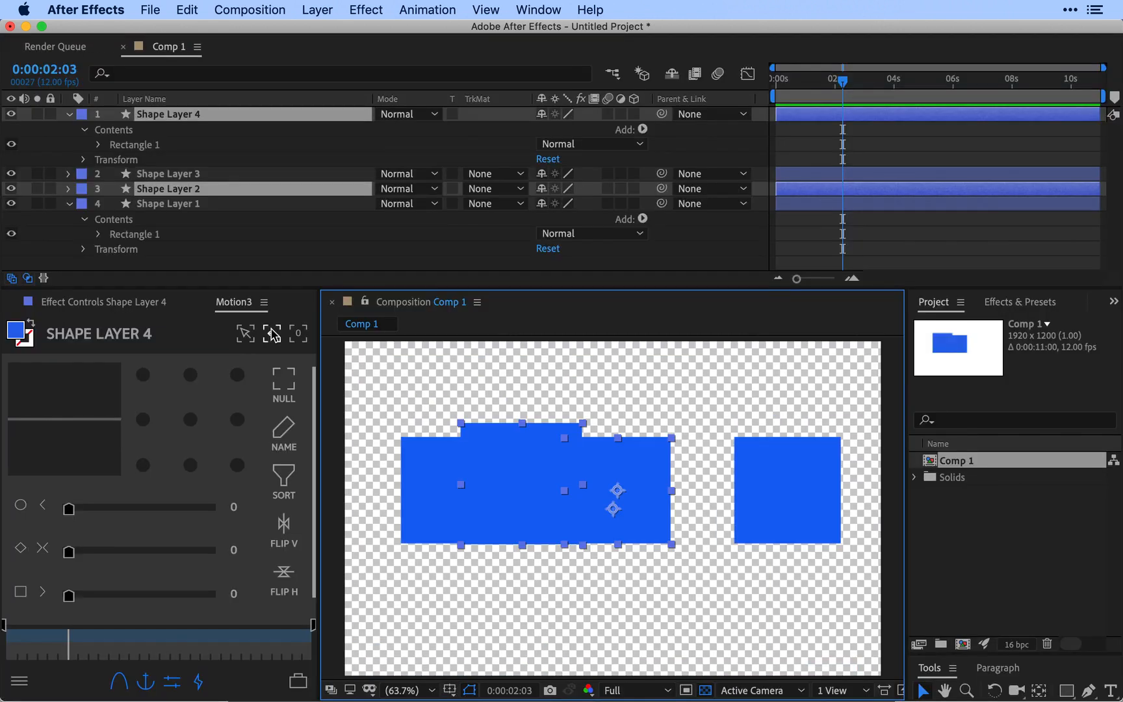
Step: Delete Shape Layer 4 and collapse the properties of Shape Layer 1
click(193, 172)
click(189, 128)
click(179, 115)
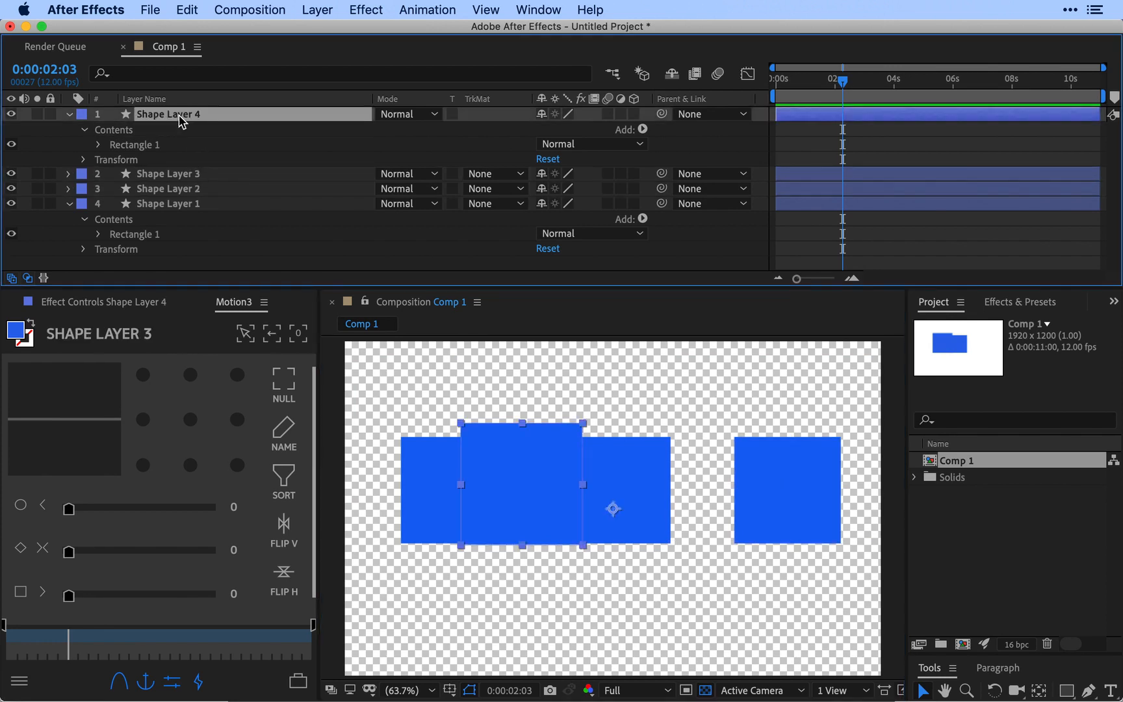
key(Delete)
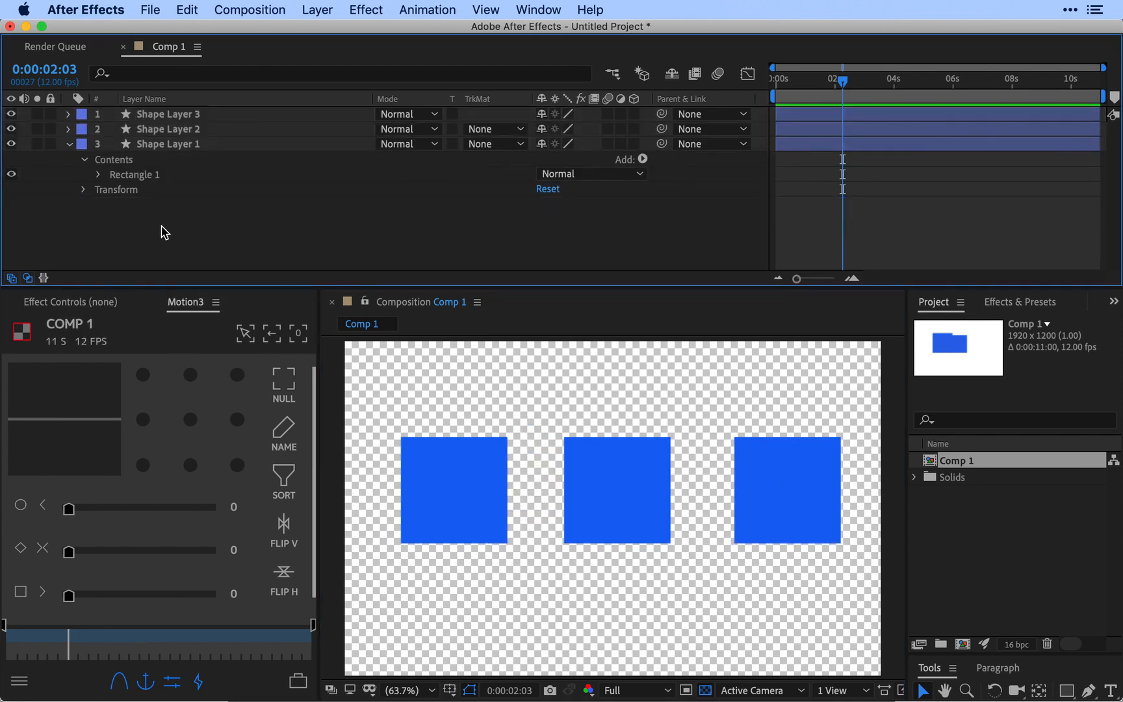
click(68, 144)
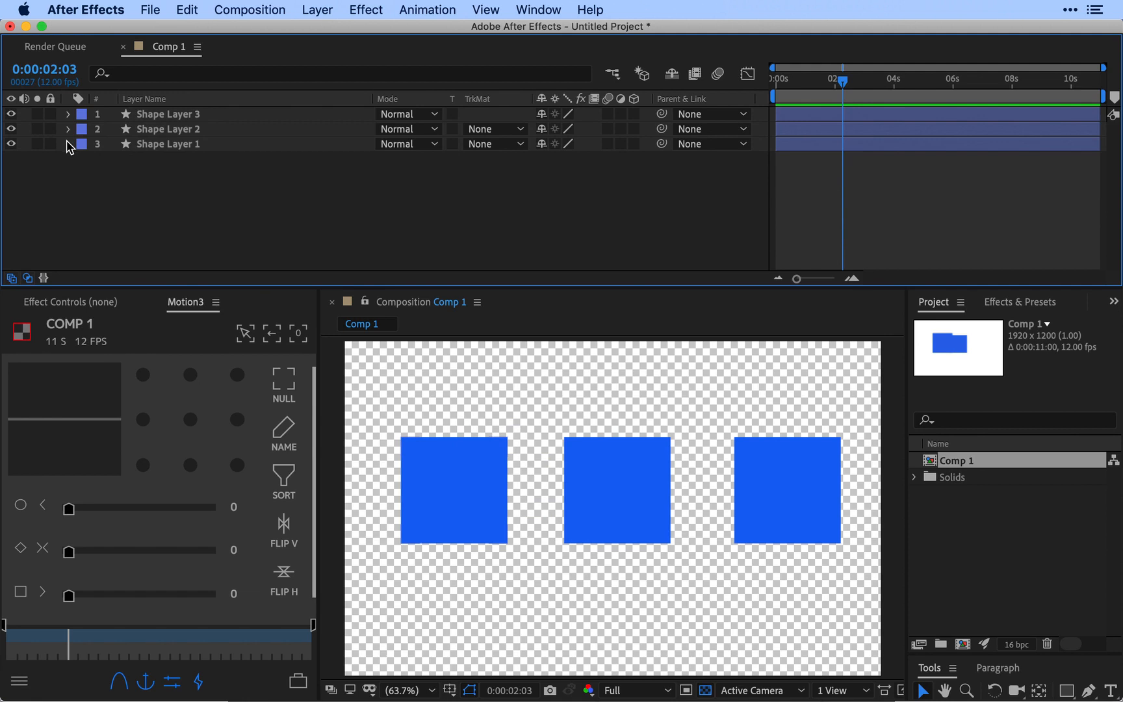
Step: Focus the composition on the left and middle squares together, and exit the focus
click(494, 518)
shift+click(616, 500)
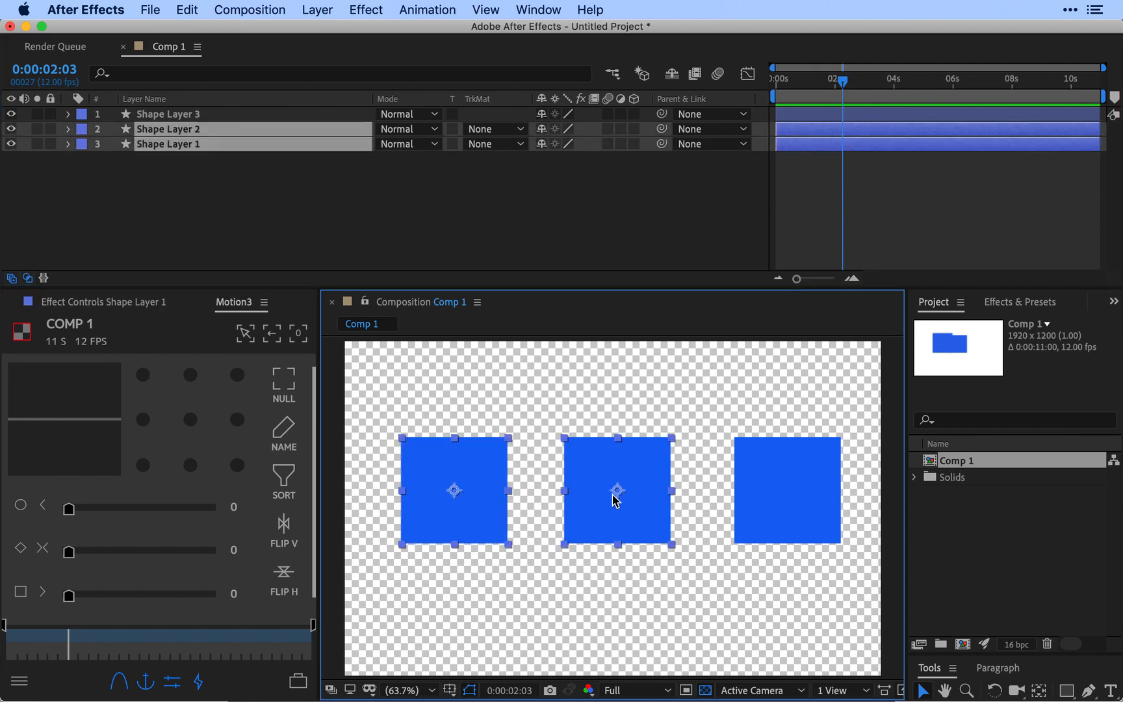
click(246, 334)
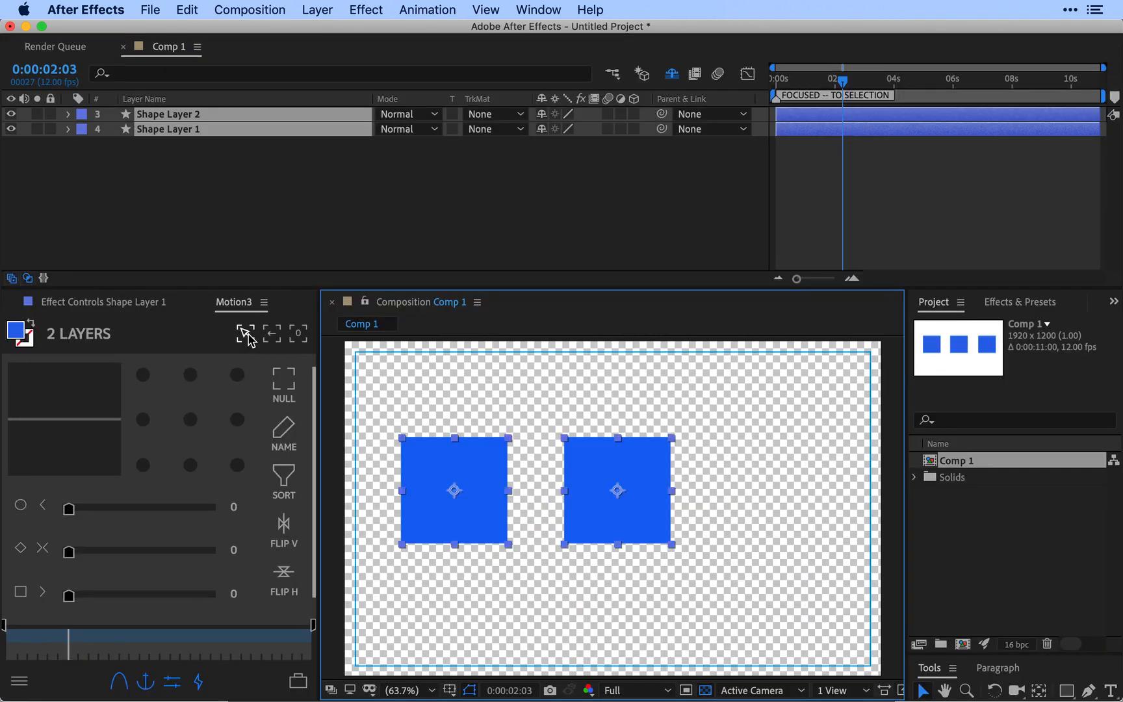
click(272, 334)
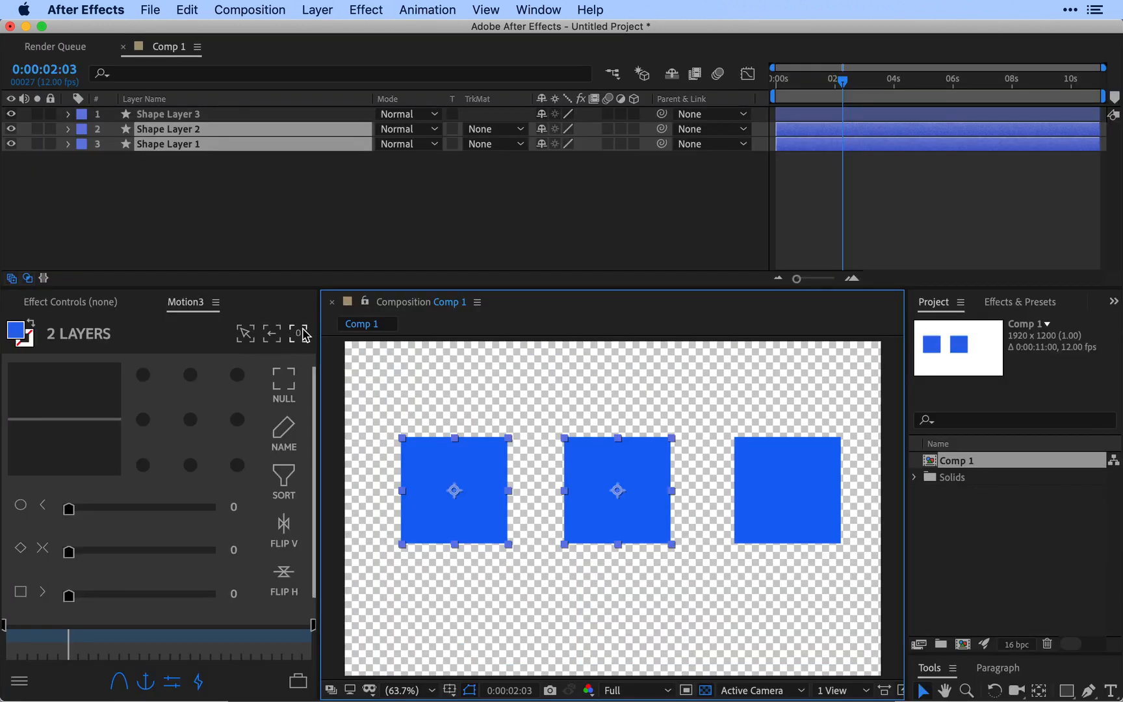
Step: Open Motion3's expanded focus view, select Shape Layer 1 and Shape Layer 2, and return to the main view
click(299, 335)
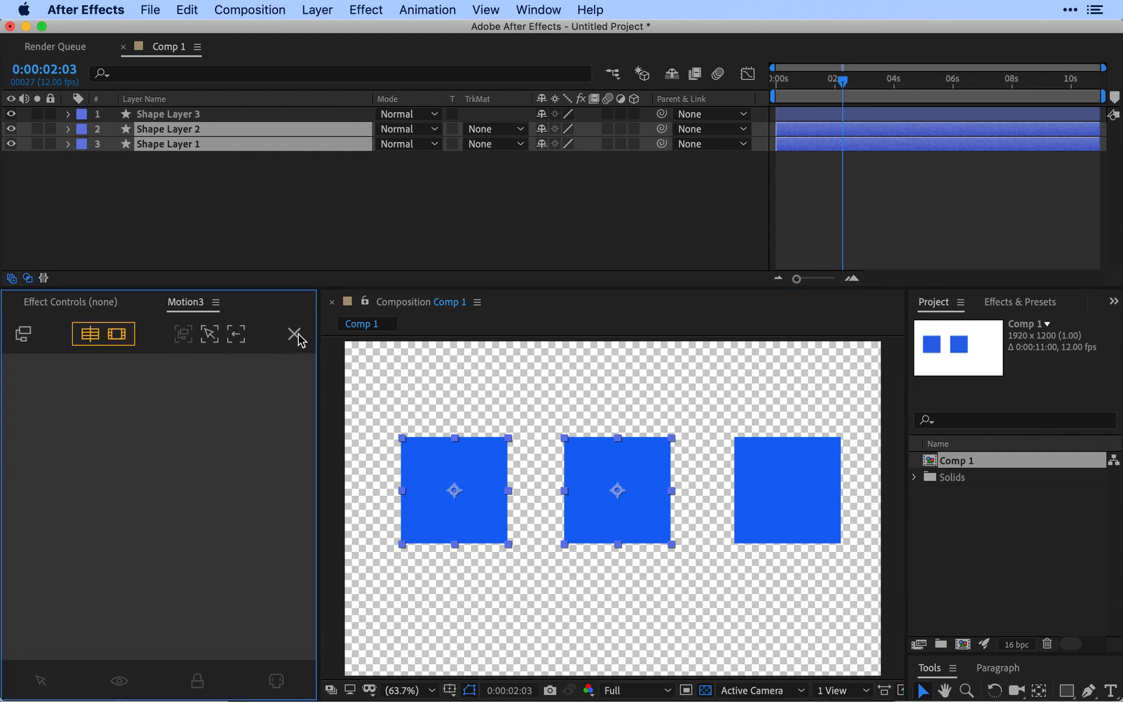
click(154, 263)
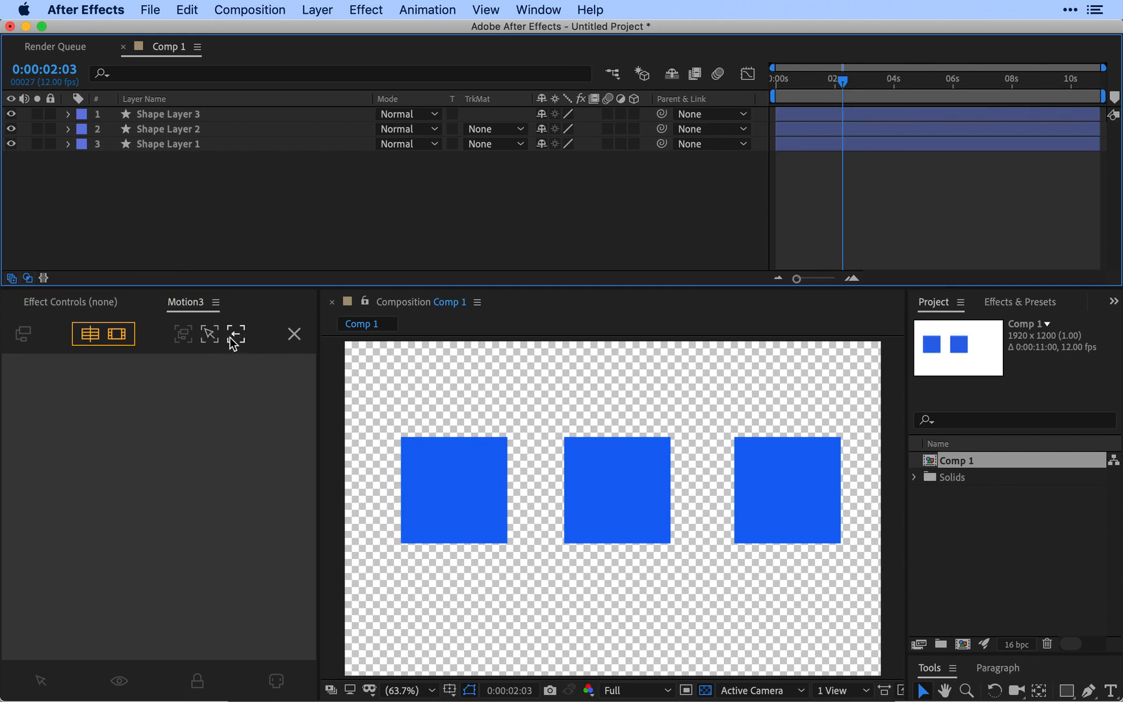
click(167, 143)
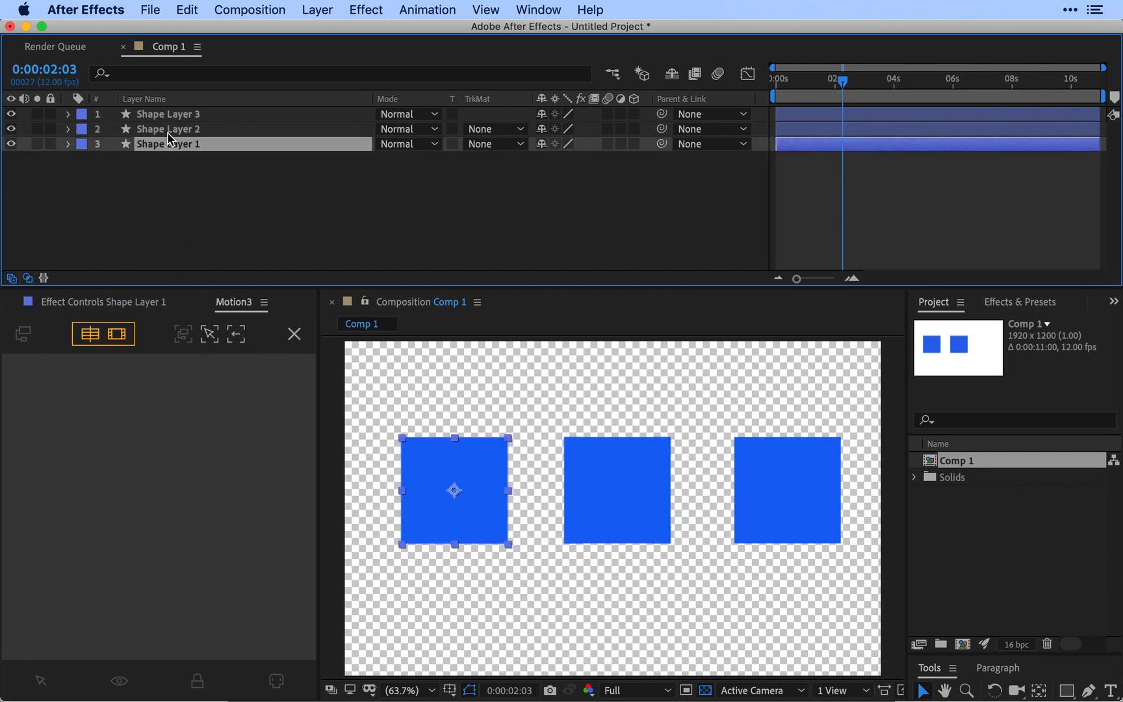
shift+click(166, 130)
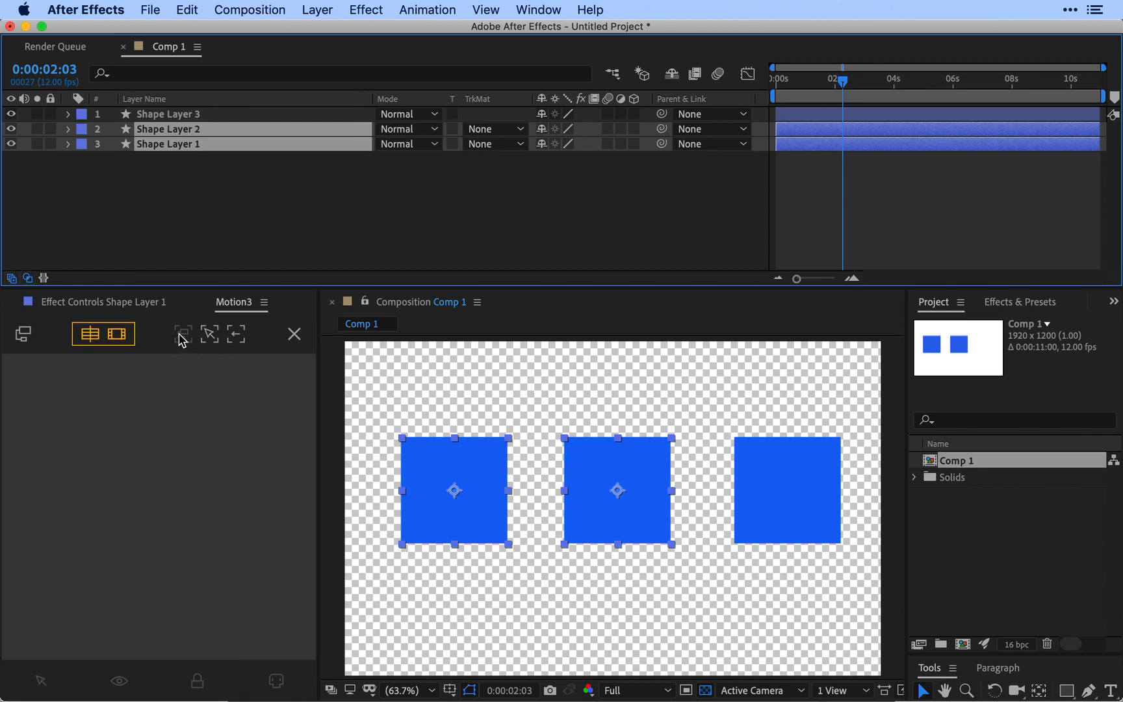
click(294, 334)
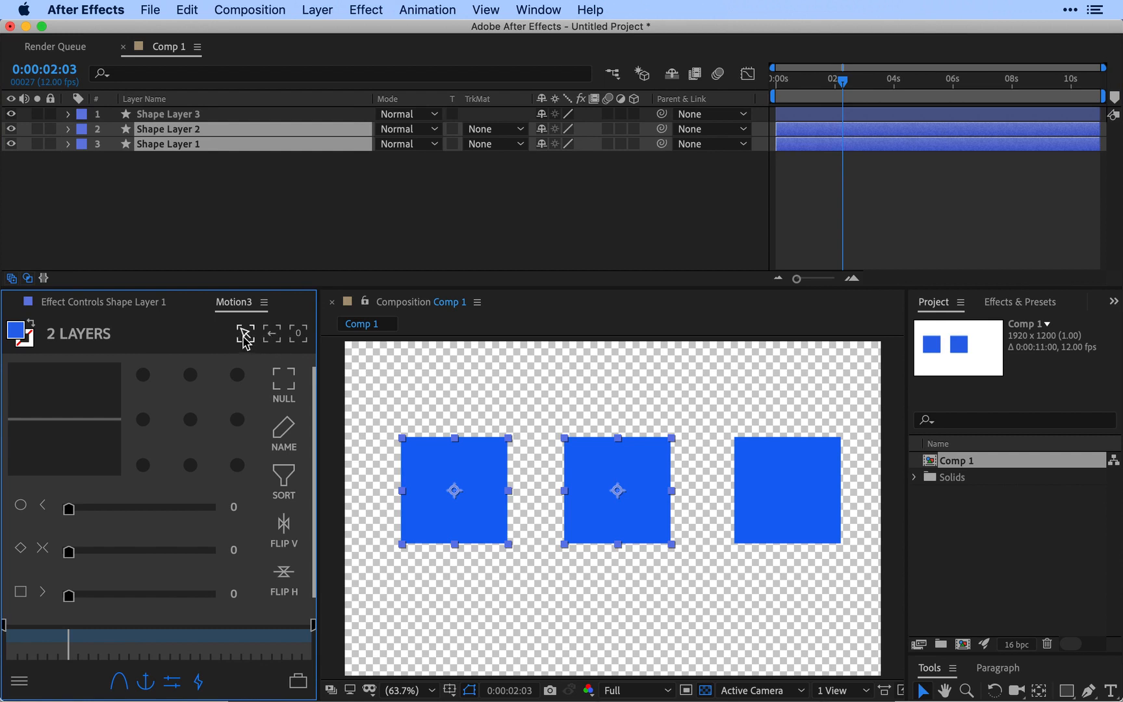
Step: Reopen Motion3's expanded focus view and clear the layer selection
click(299, 335)
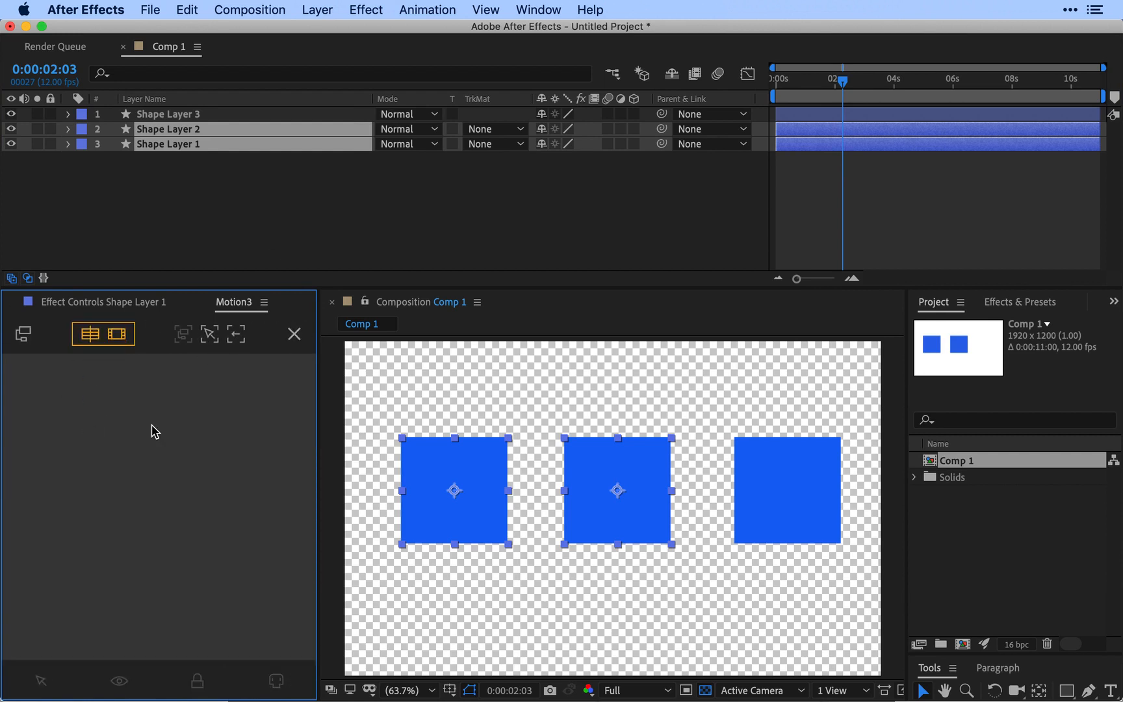
click(231, 171)
click(195, 133)
click(189, 190)
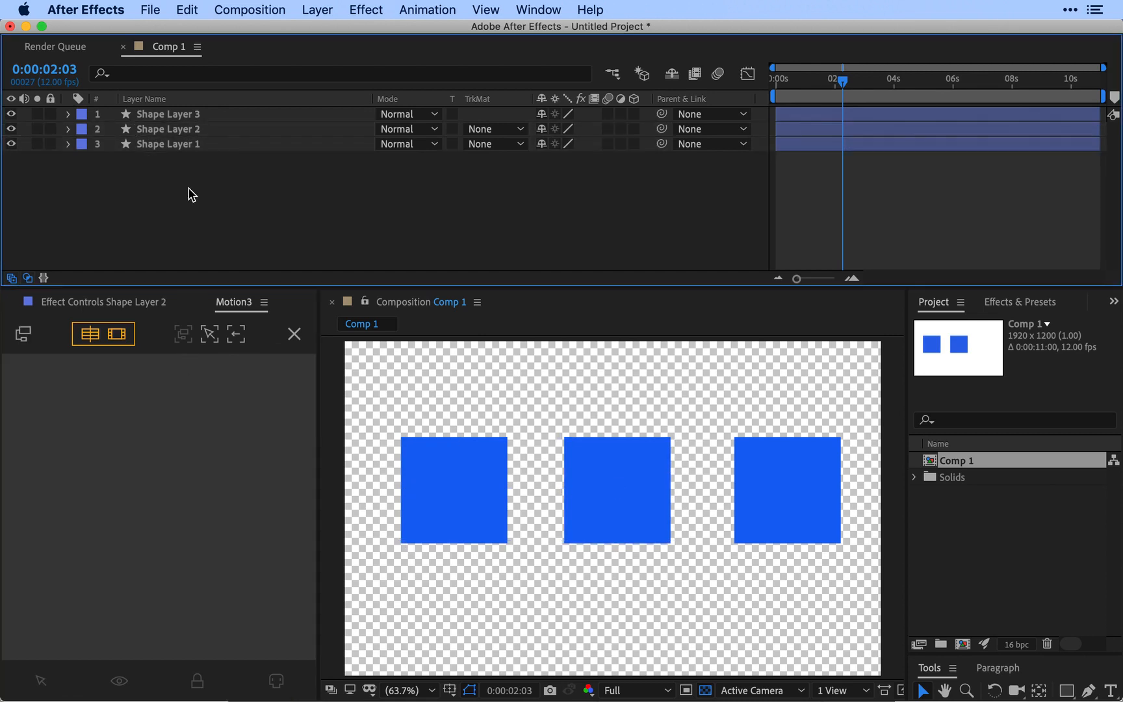
Step: Focus on Shape Layer 2 from the expanded focus view, exit the focus and deselect the layer
click(187, 129)
click(218, 333)
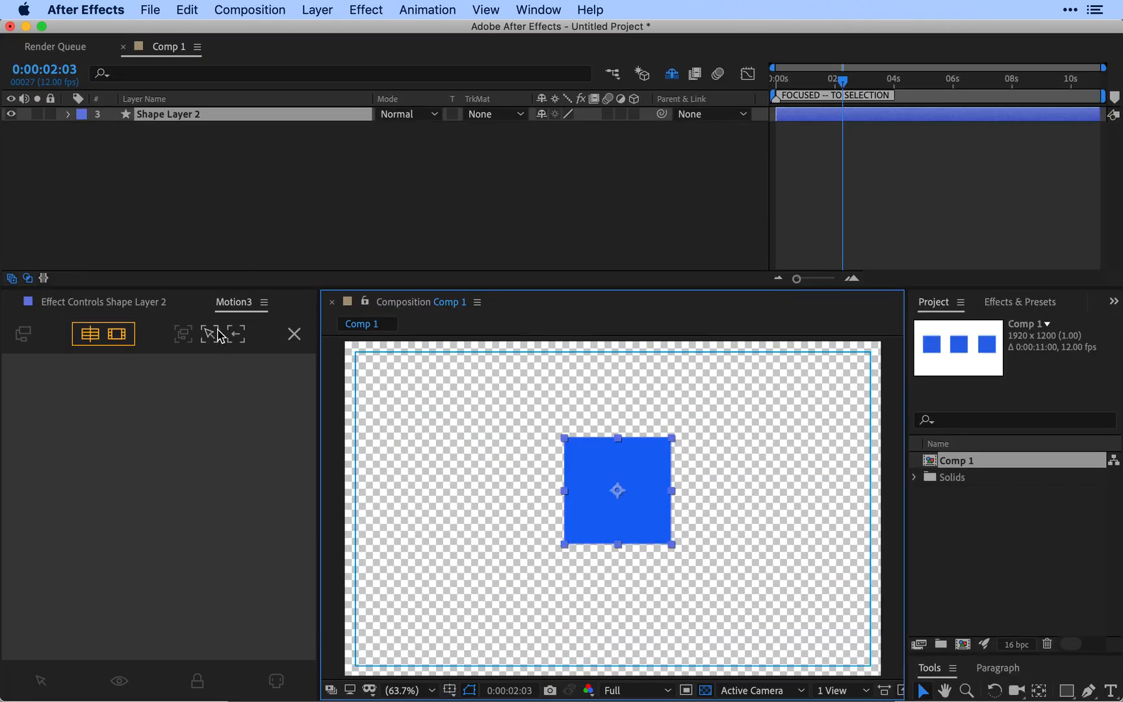
click(235, 336)
click(258, 244)
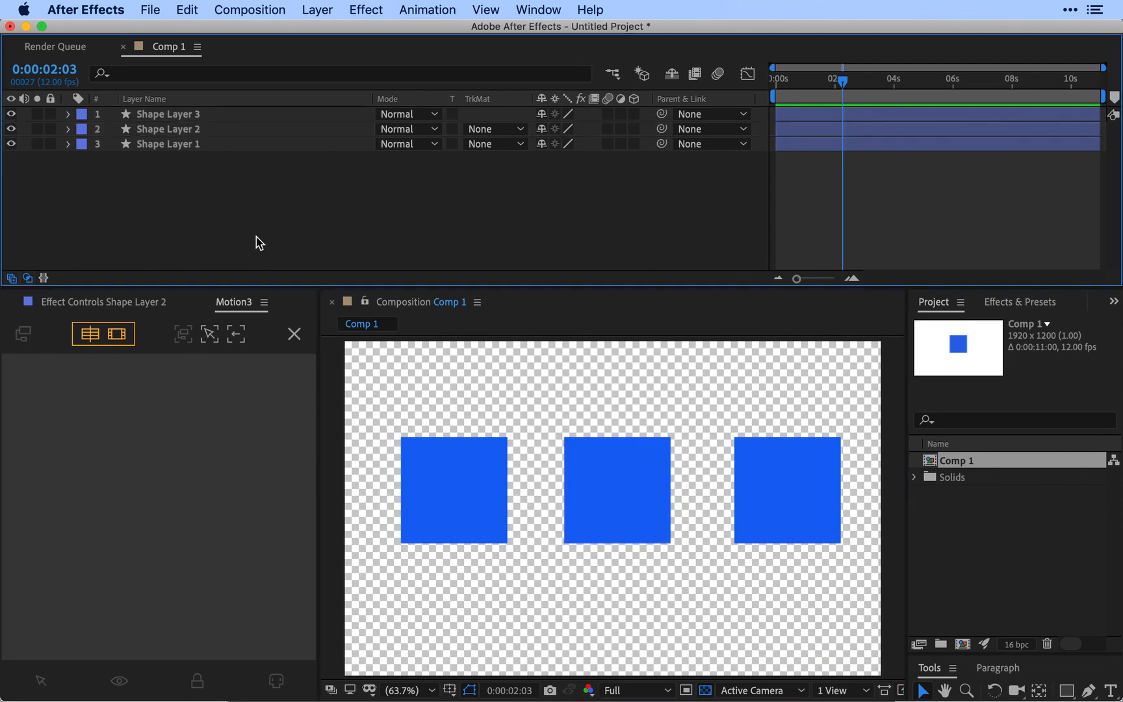
Step: Apply the focus with no layers selected, and toggle the hiding of shy layers off and on
drag(216, 203, 127, 110)
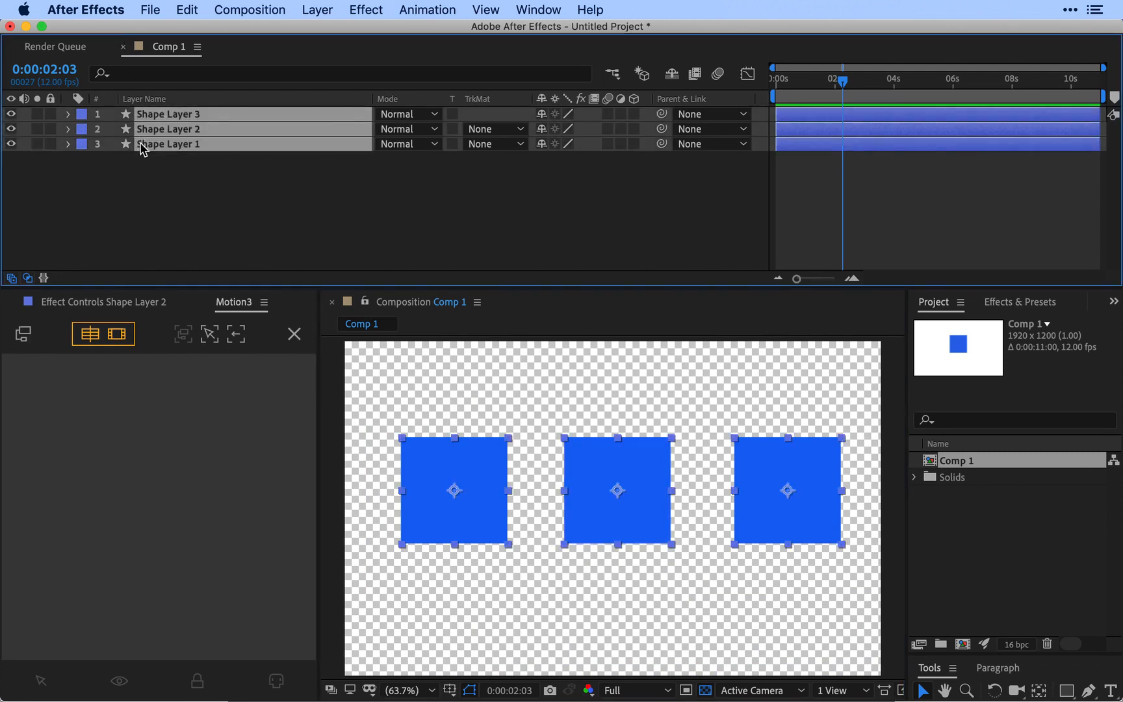
click(149, 176)
click(211, 333)
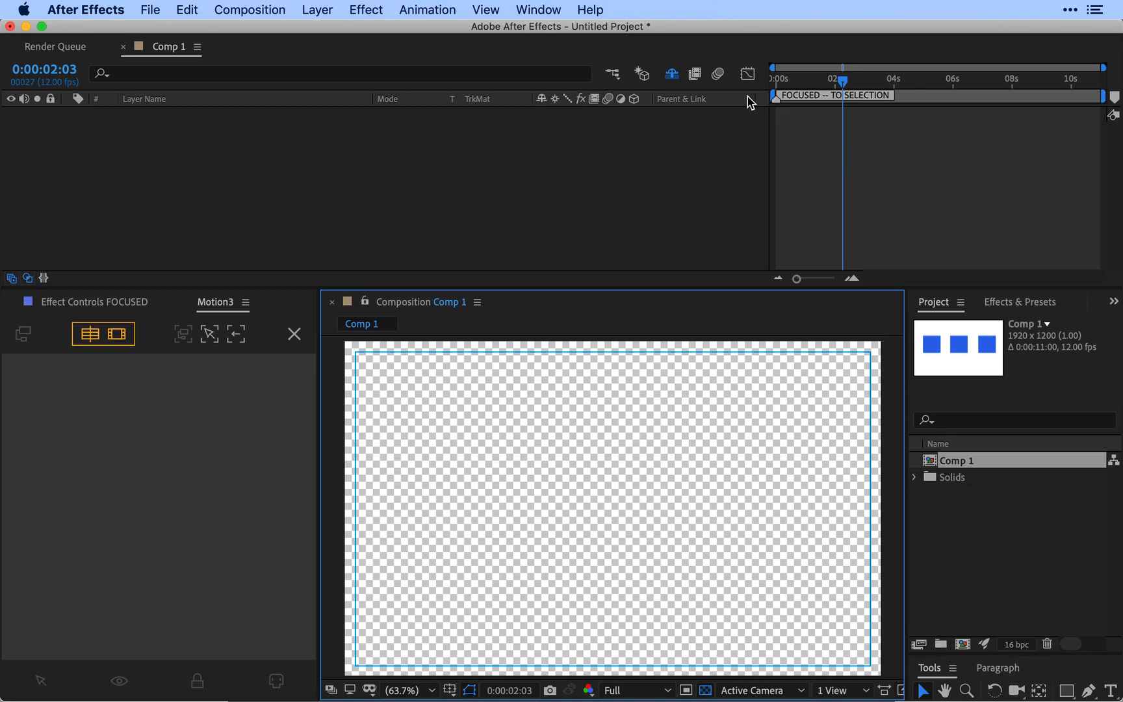
click(673, 76)
click(673, 76)
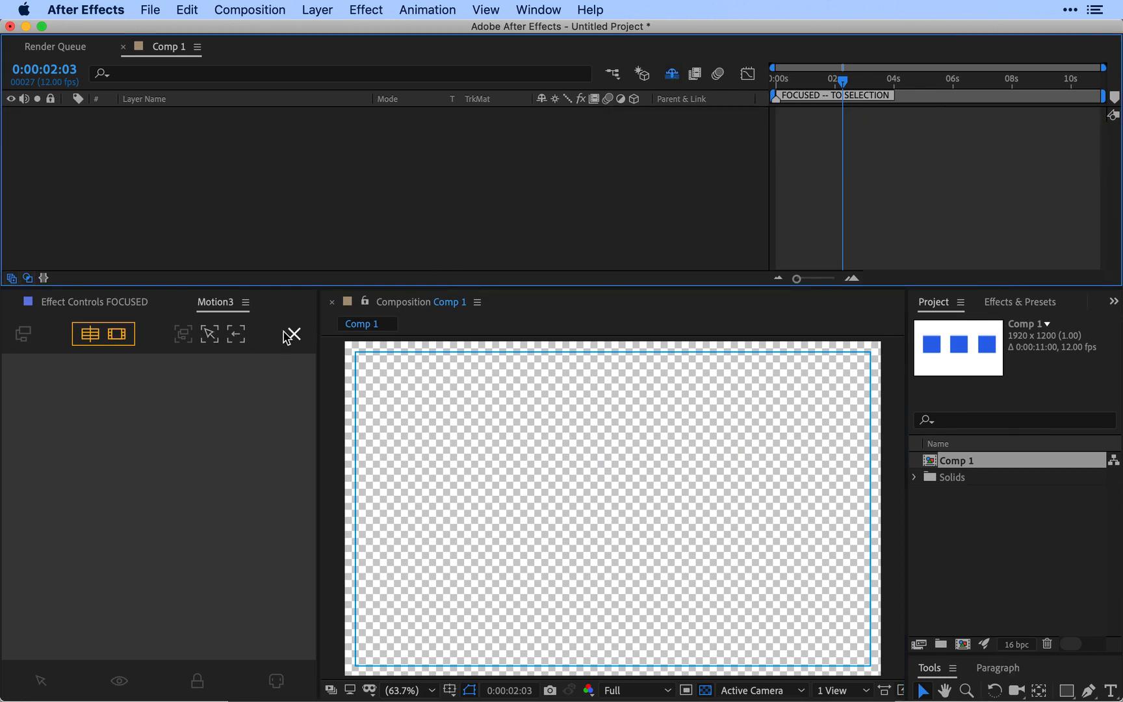
Step: Exit the focus to restore the three shape layers, and clear the layer selection
click(237, 333)
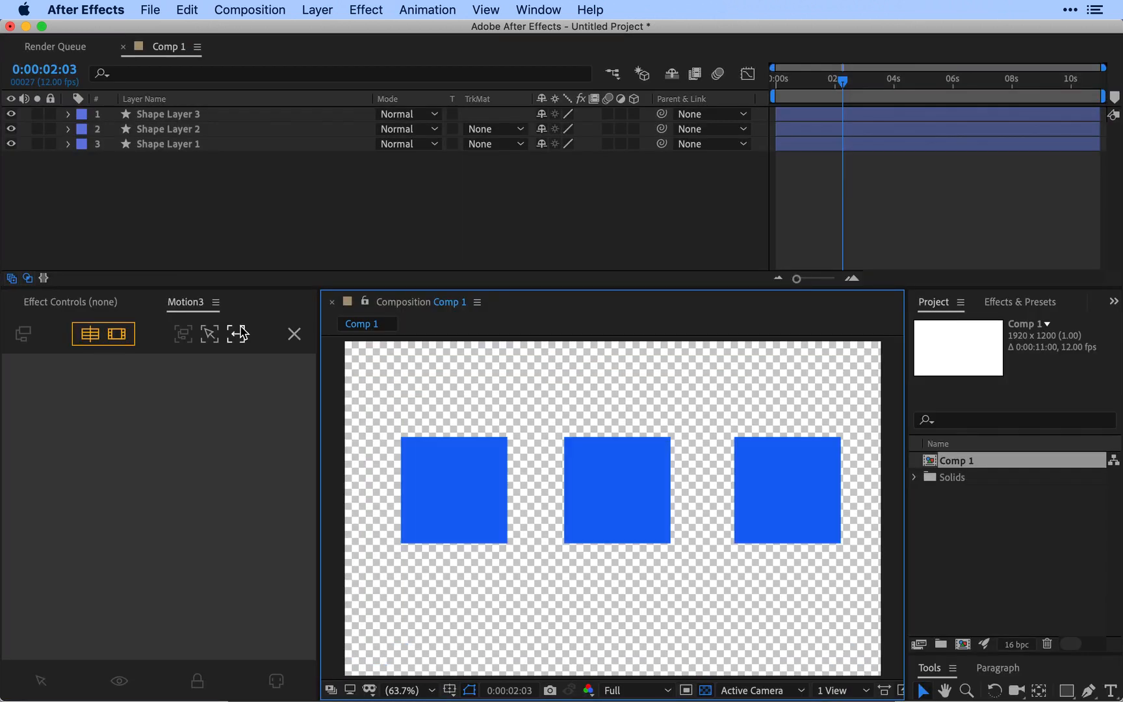
click(290, 233)
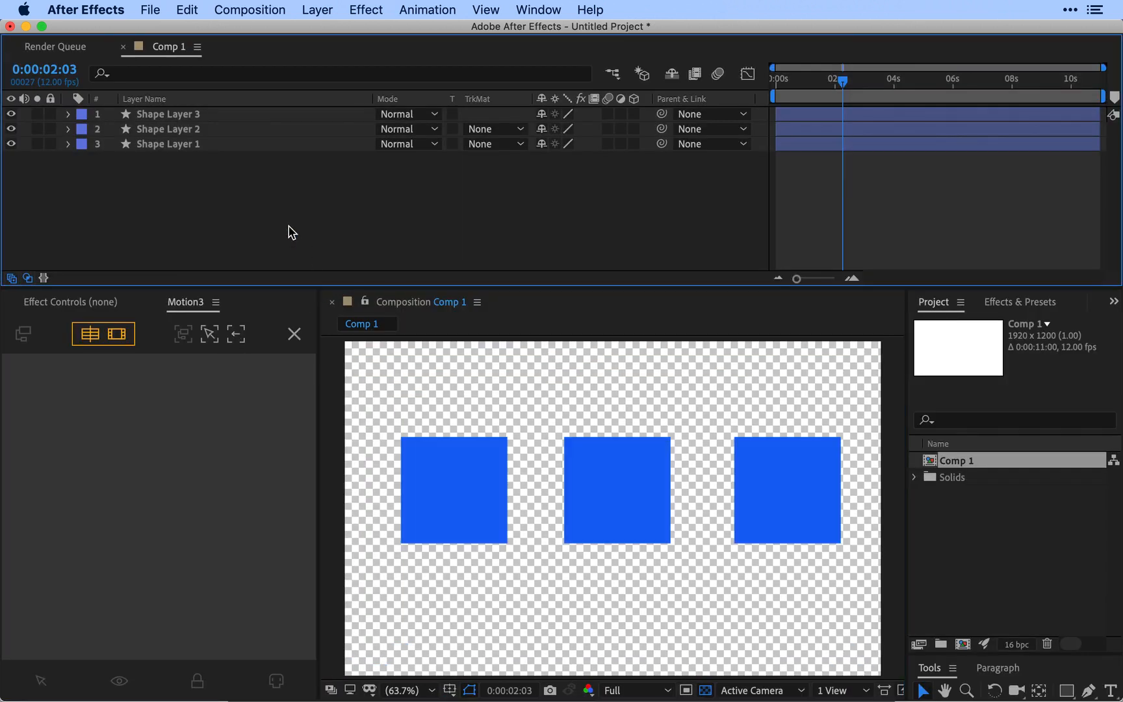
Step: Limit the focus to the composition view, focus on Shape Layer 2, deselect it, and exit the focus
click(93, 342)
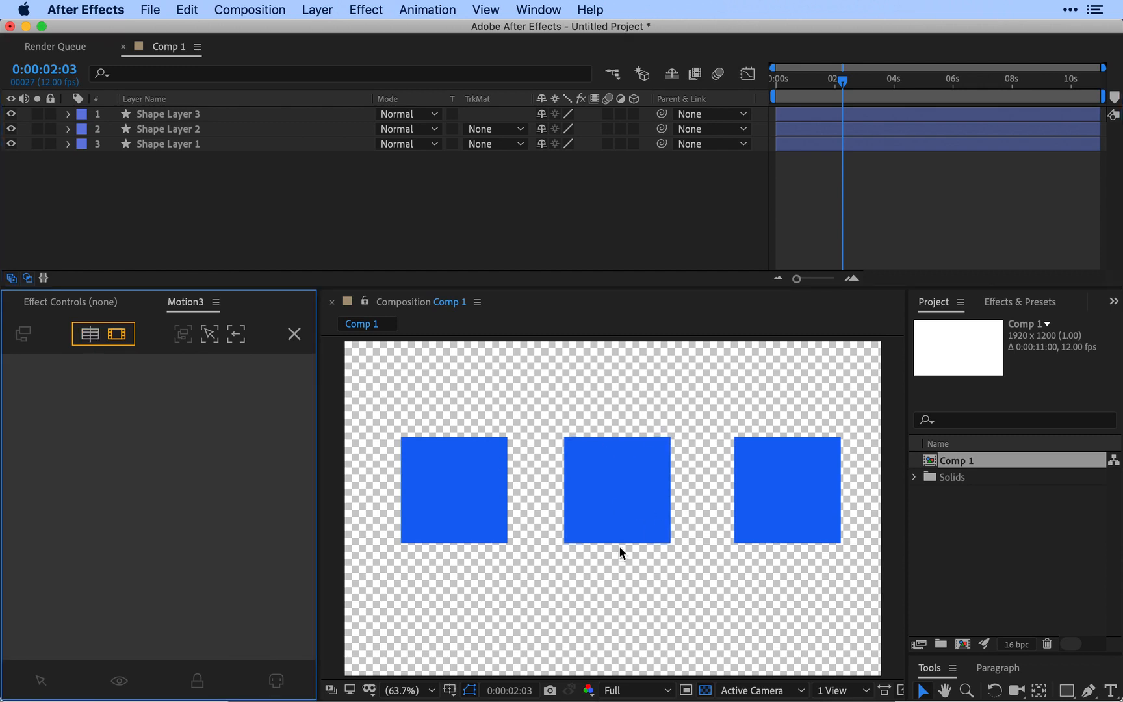
click(164, 130)
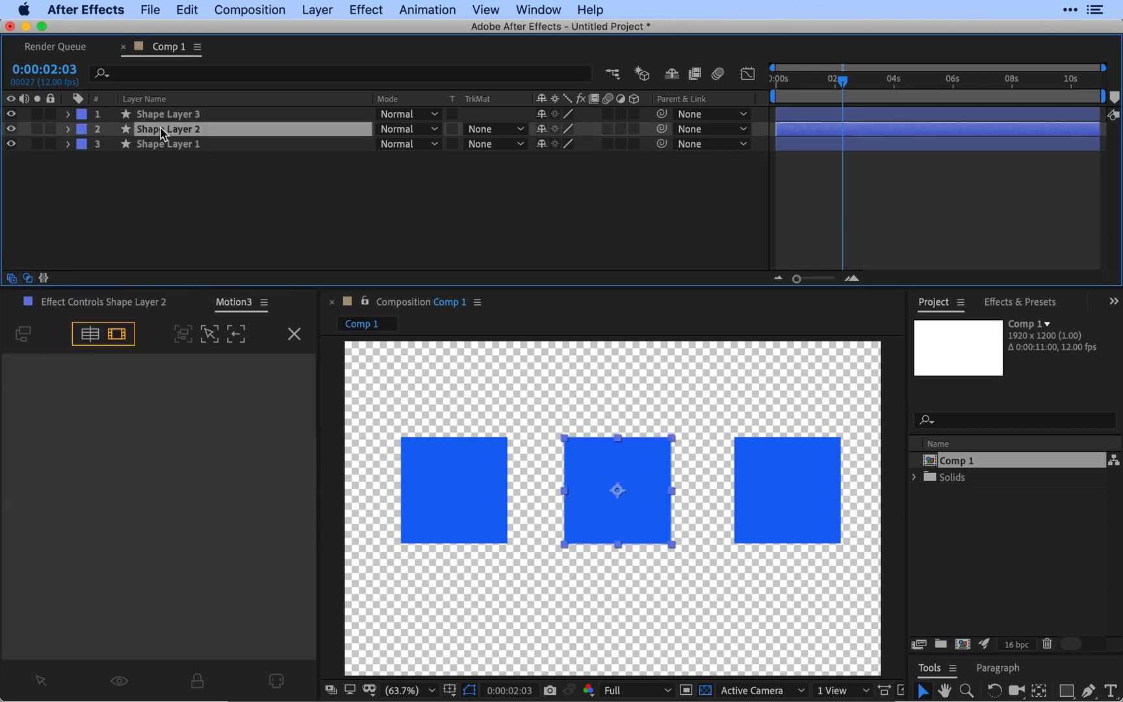
click(210, 334)
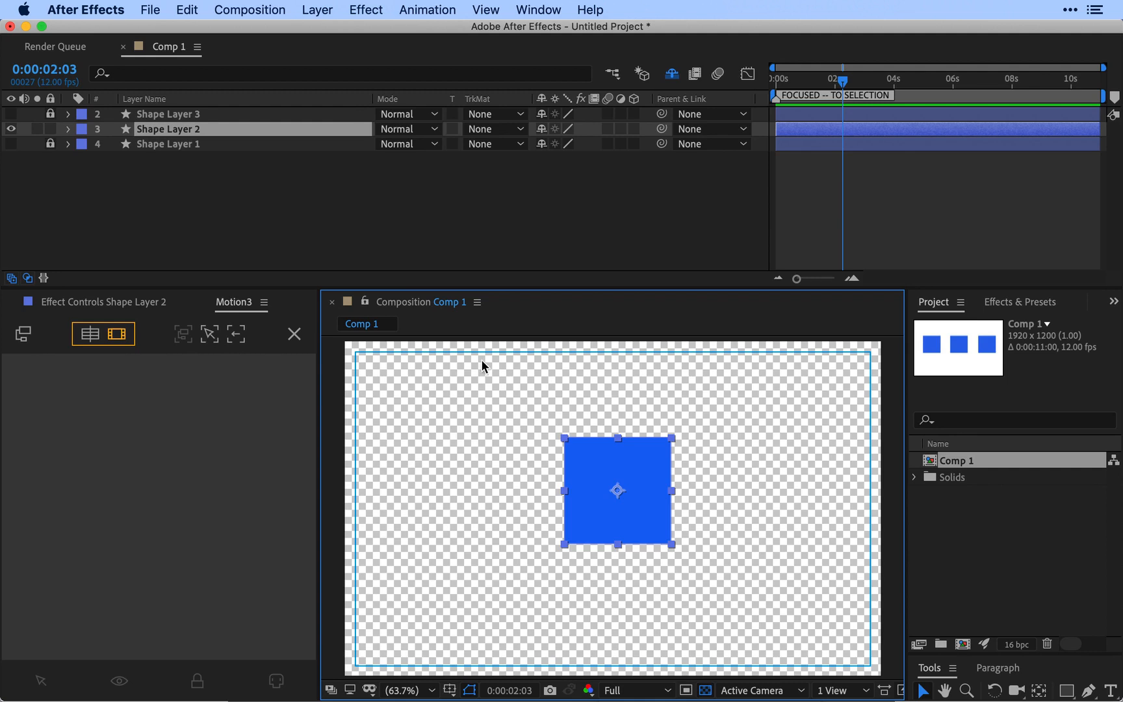
click(185, 207)
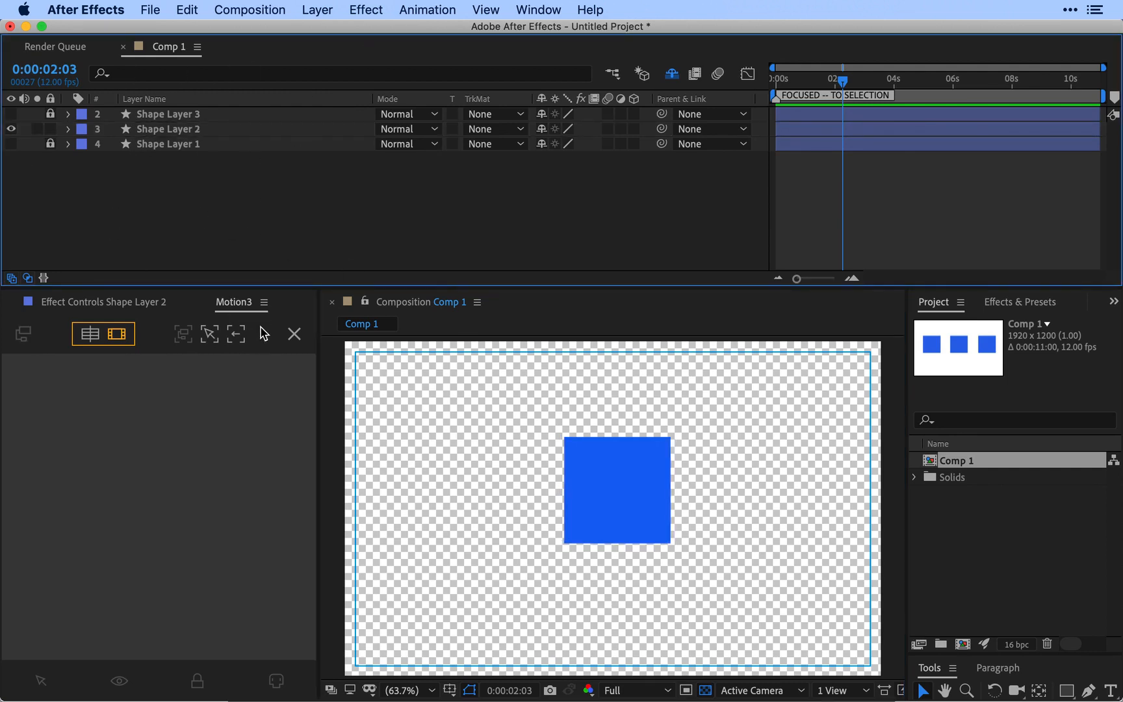
click(237, 335)
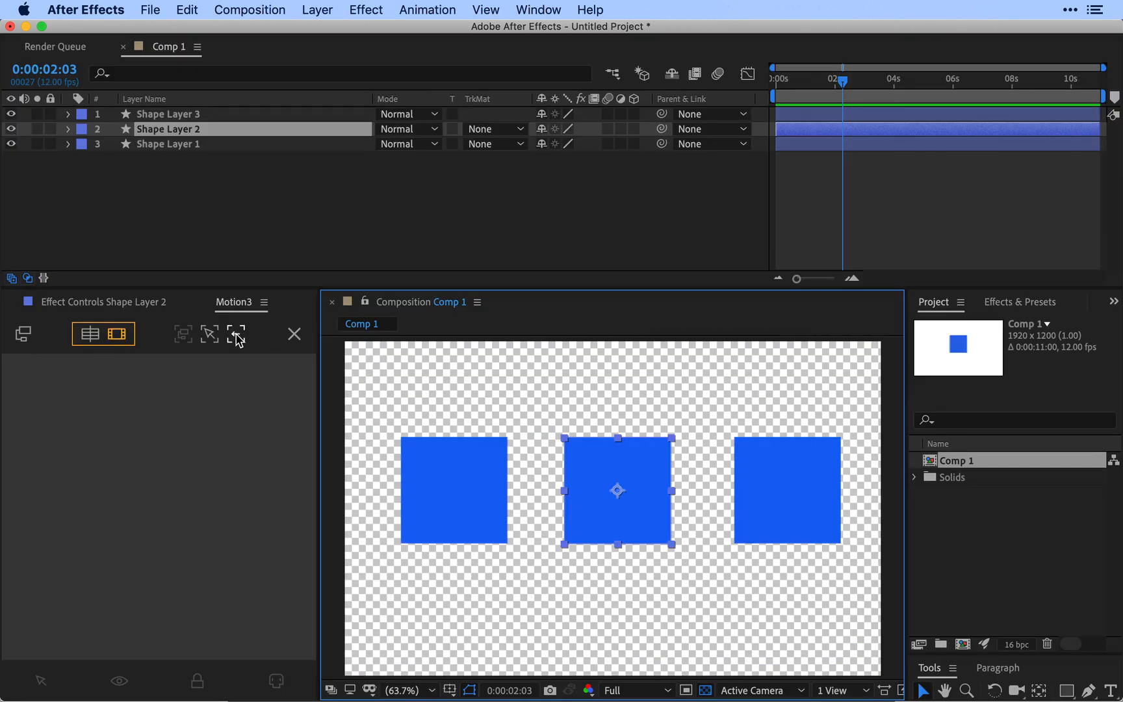
Step: Limit the focus to the timeline, focus on Shape Layer 2, and exit the focus
click(91, 339)
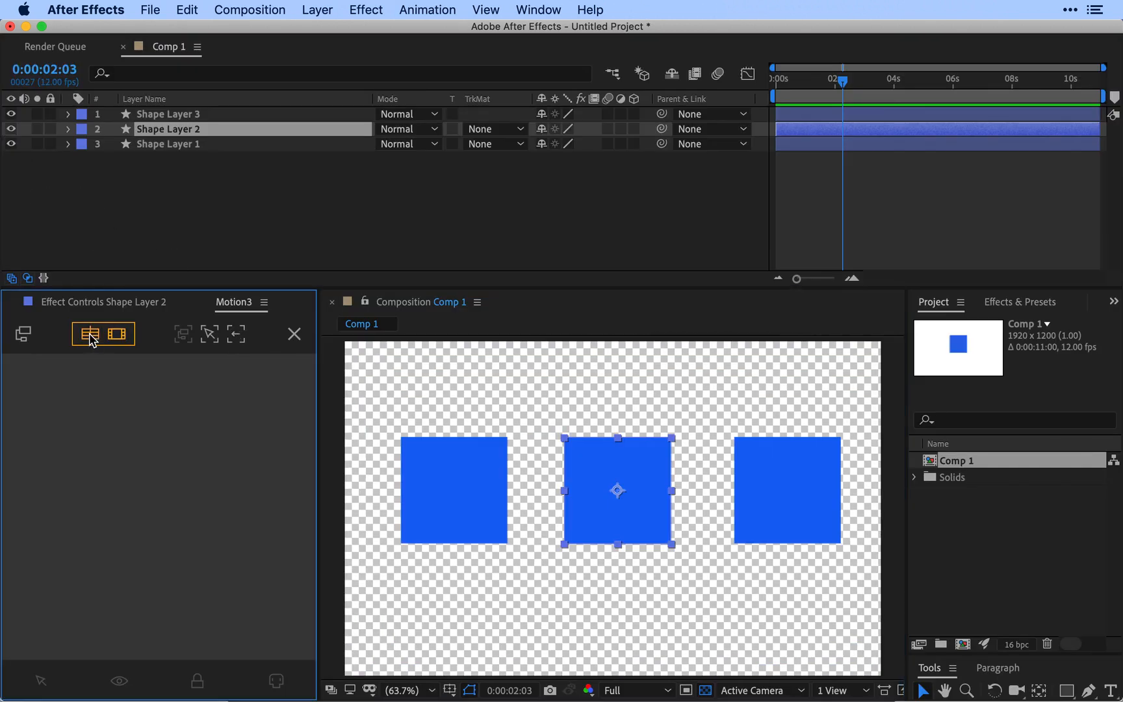
click(209, 335)
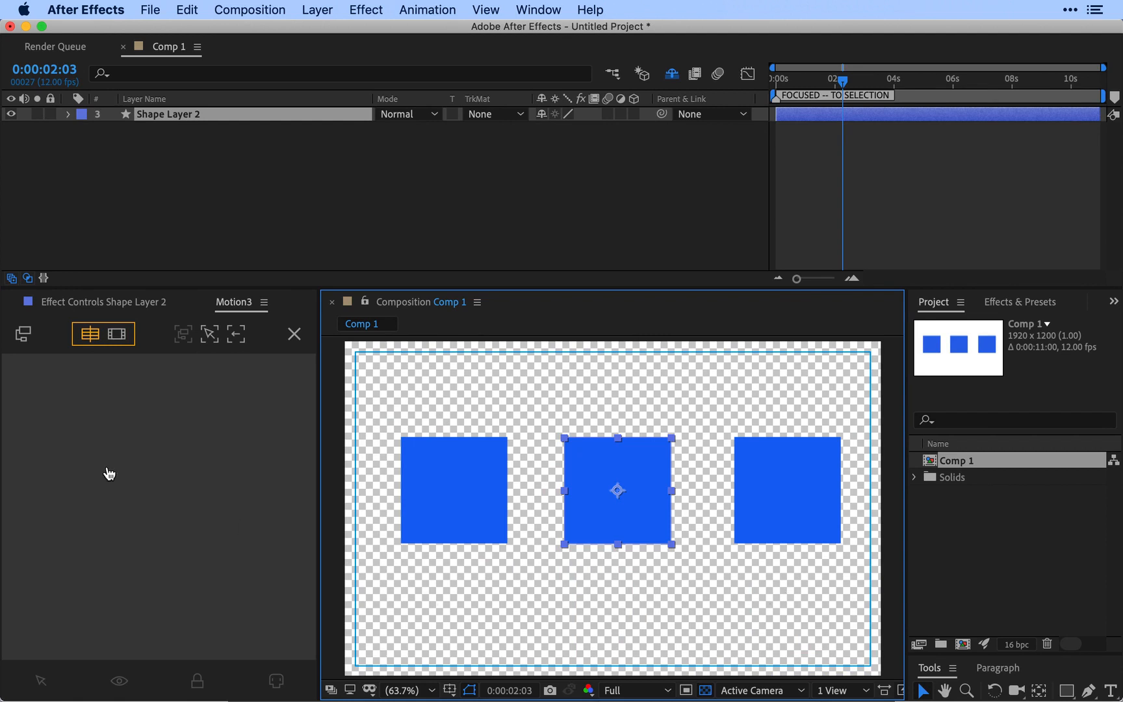
click(237, 336)
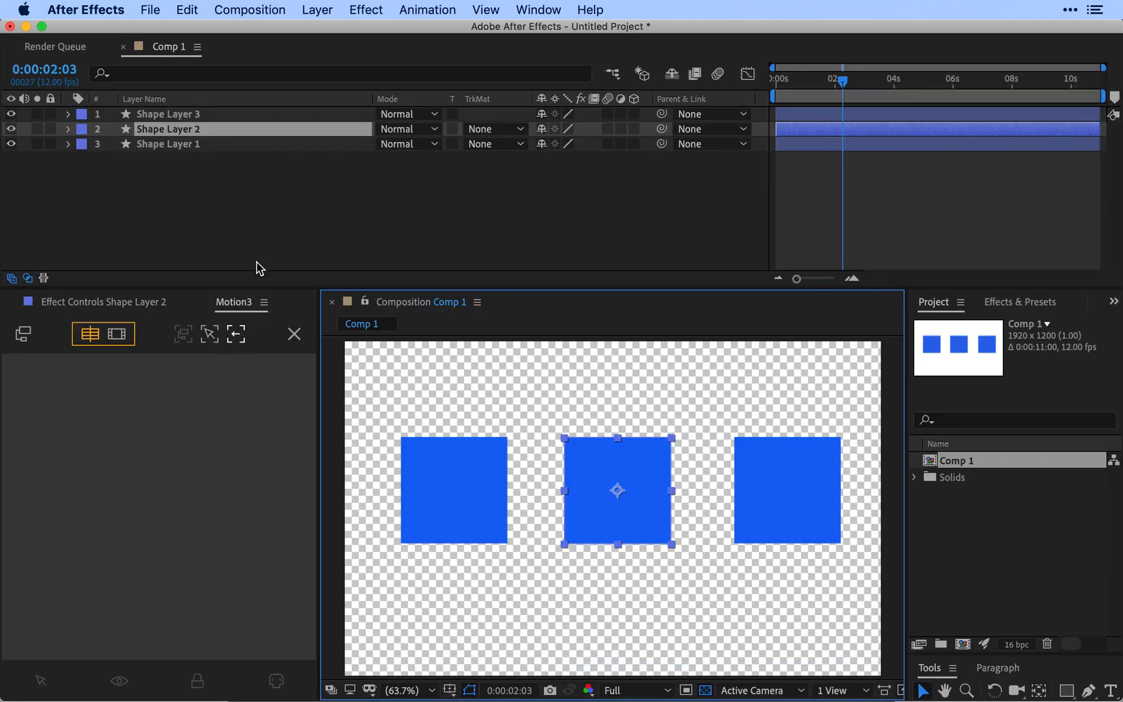
drag(260, 198, 135, 107)
key(super+d)
key(super+d)
key(super+d)
key(super+d)
key(super+d)
key(super+d)
key(super+d)
key(super+d)
key(super+d)
key(super+d)
key(super+d)
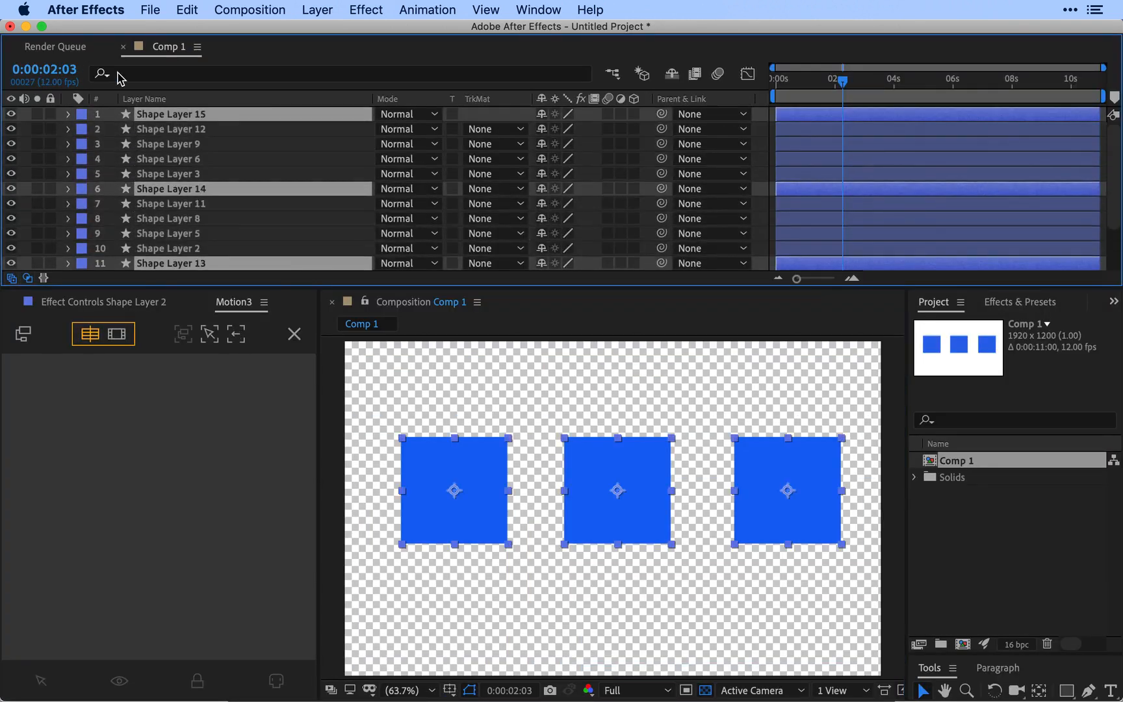
click(144, 130)
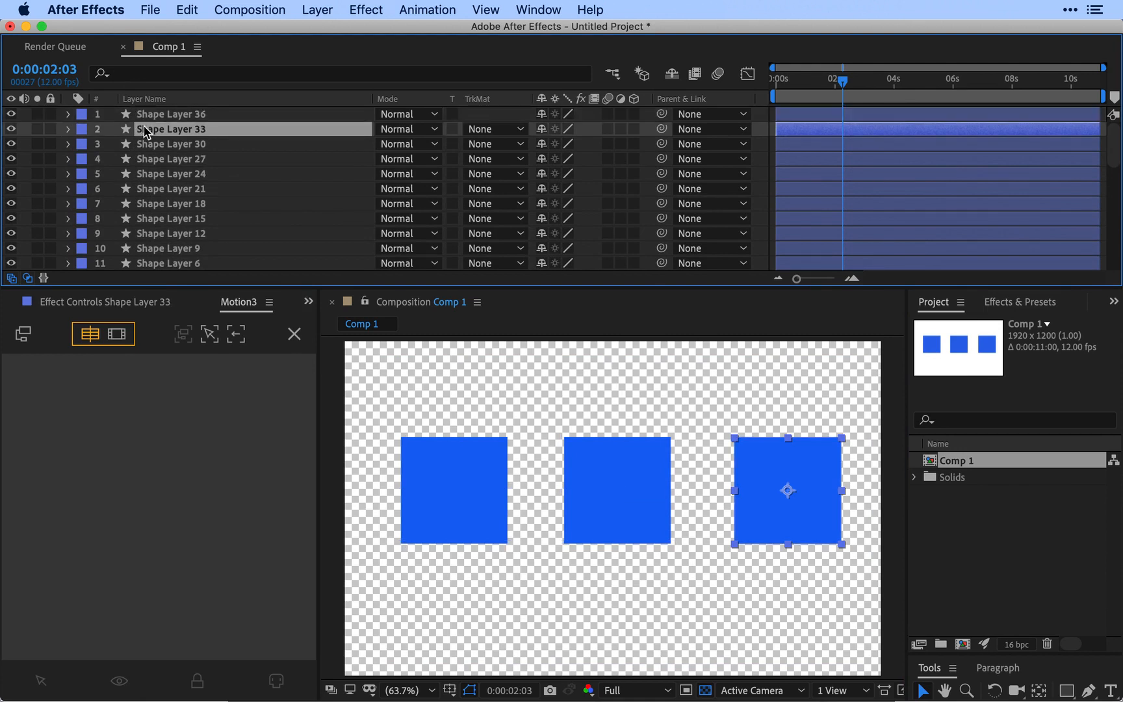
key(super+z)
key(super+z)
key(super+z)
key(super+z)
key(super+z)
key(super+z)
key(super+z)
key(super+z)
key(super+z)
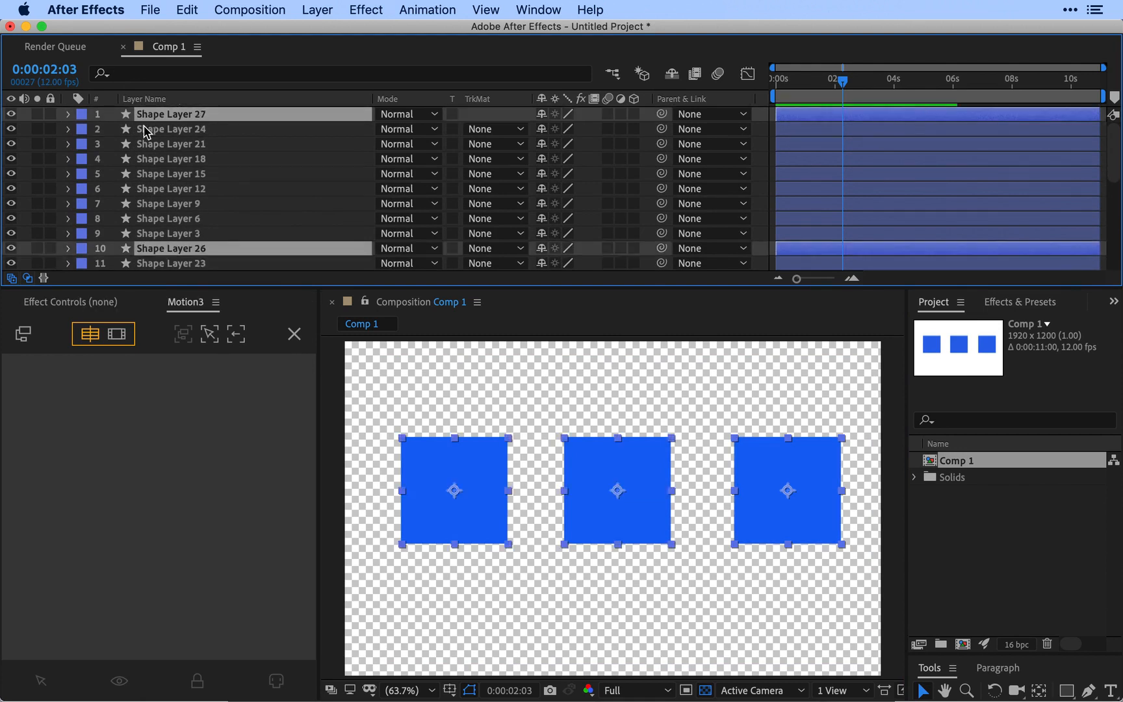
key(super+z)
key(super+z)
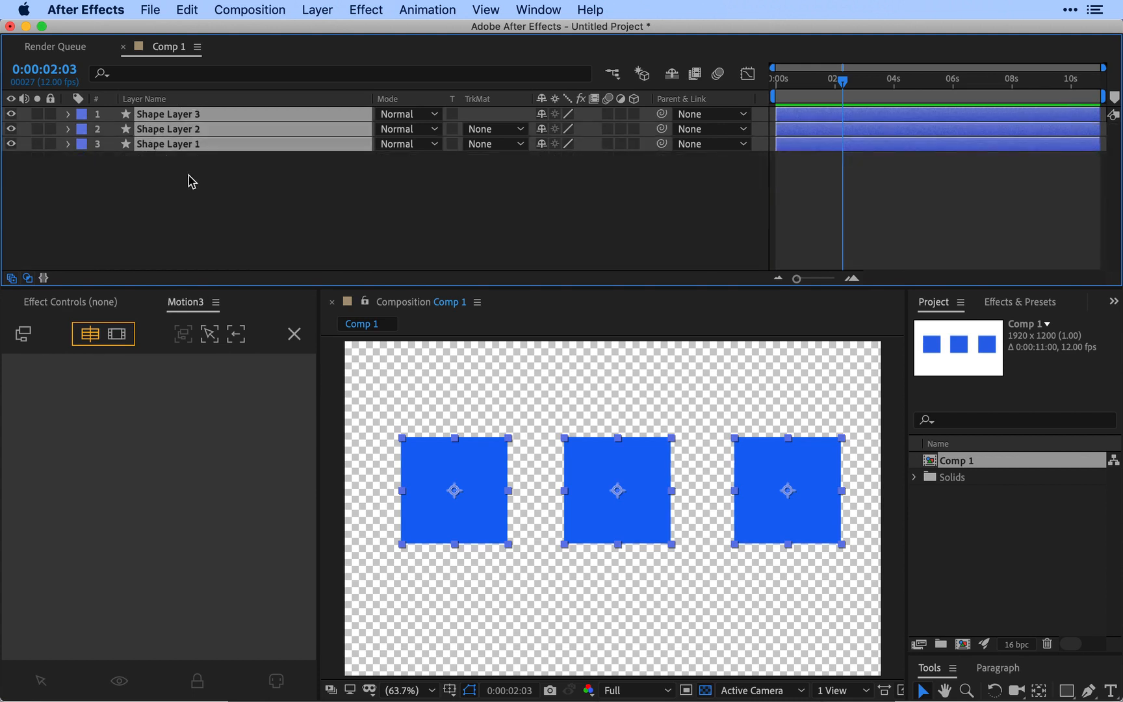
Step: Duplicate the three selected shape layers repeatedly until the composition holds layers up to Shape Layer 21
key(super+d)
key(super+d)
key(super+d)
key(super+d)
key(super+d)
key(super+d)
Step: Select Shape Layer 9, Shape Layer 6 and Shape Layer 3, and focus the timeline on them
click(189, 173)
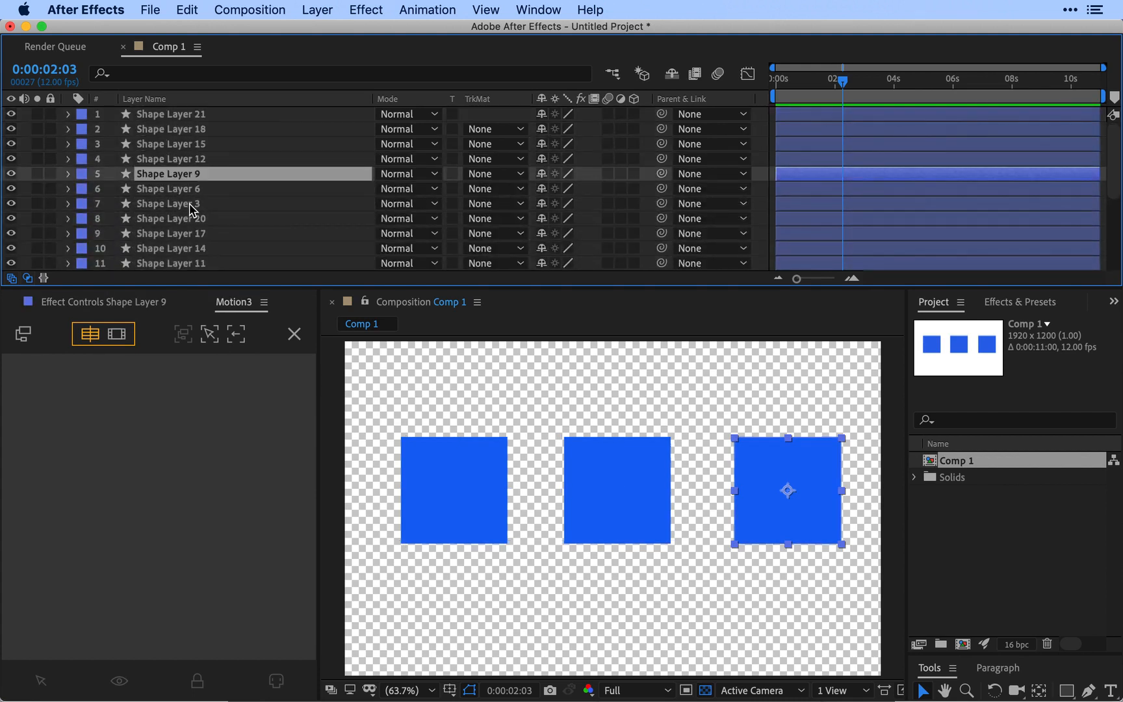
shift+click(193, 206)
click(208, 335)
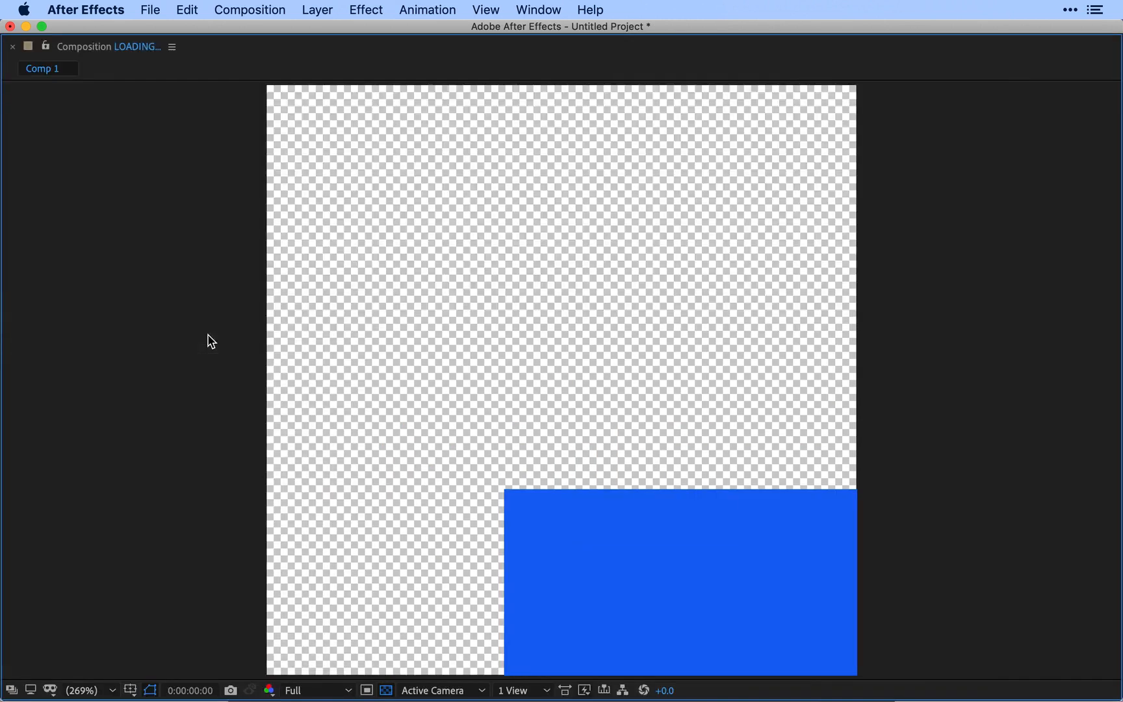
Step: Reveal Position, Scale and Rotation on the focused layers, and move the playhead to 0:00:00:00
drag(138, 29, 136, 27)
key(p)
key(shift+r)
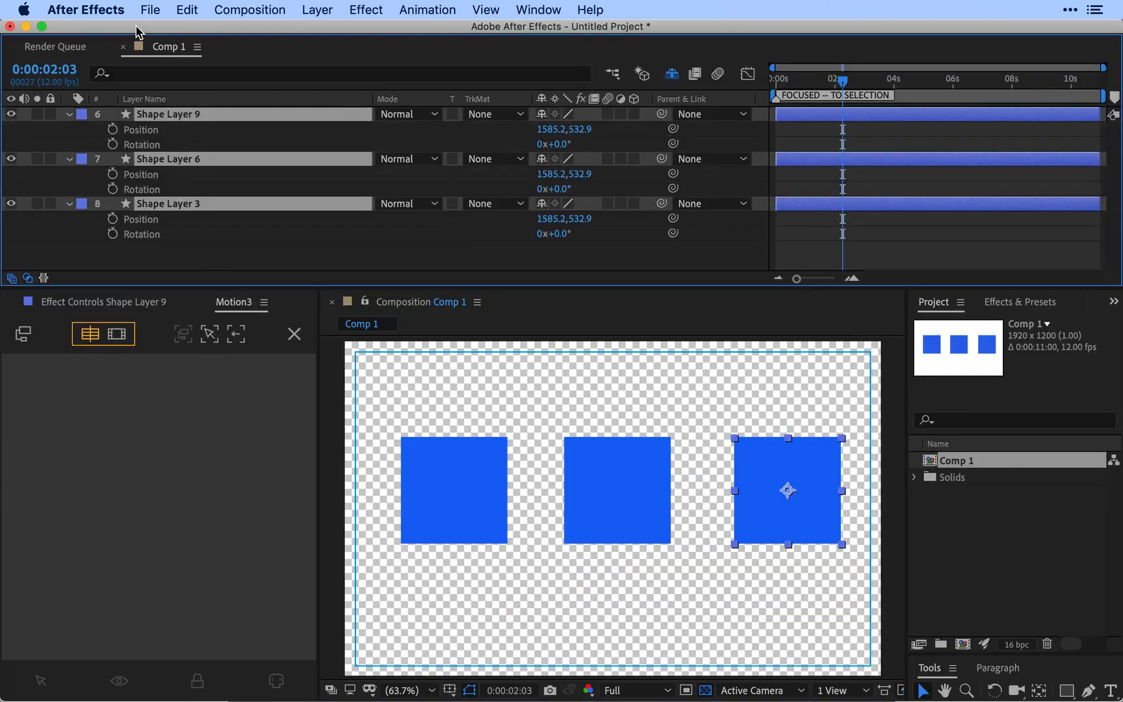
key(shift+s)
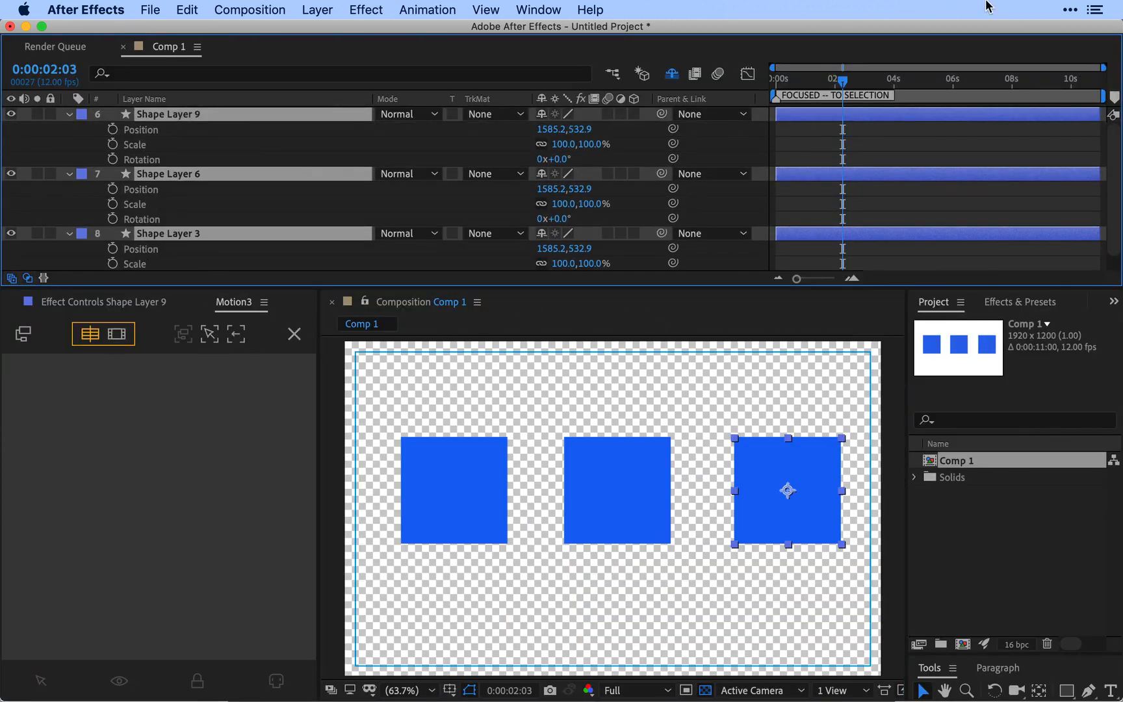
drag(870, 86, 1035, 102)
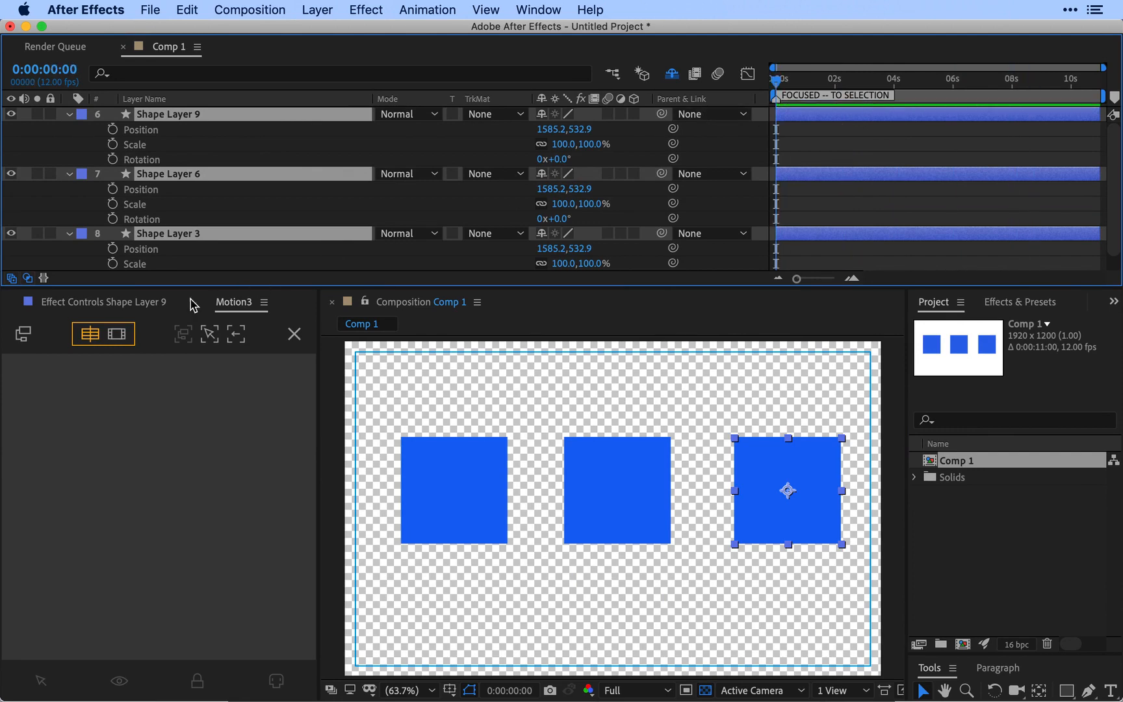
Step: Exit the focus, and collapse Shape Layer 3's properties with no layer left selected
click(240, 341)
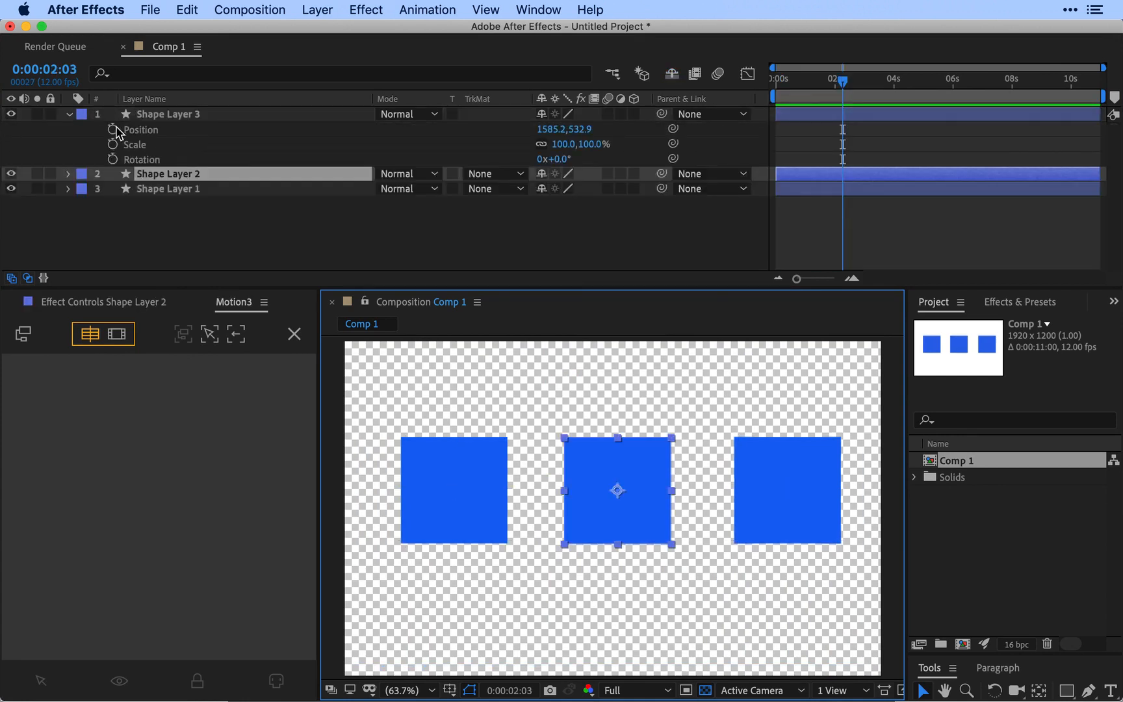
click(68, 114)
click(161, 205)
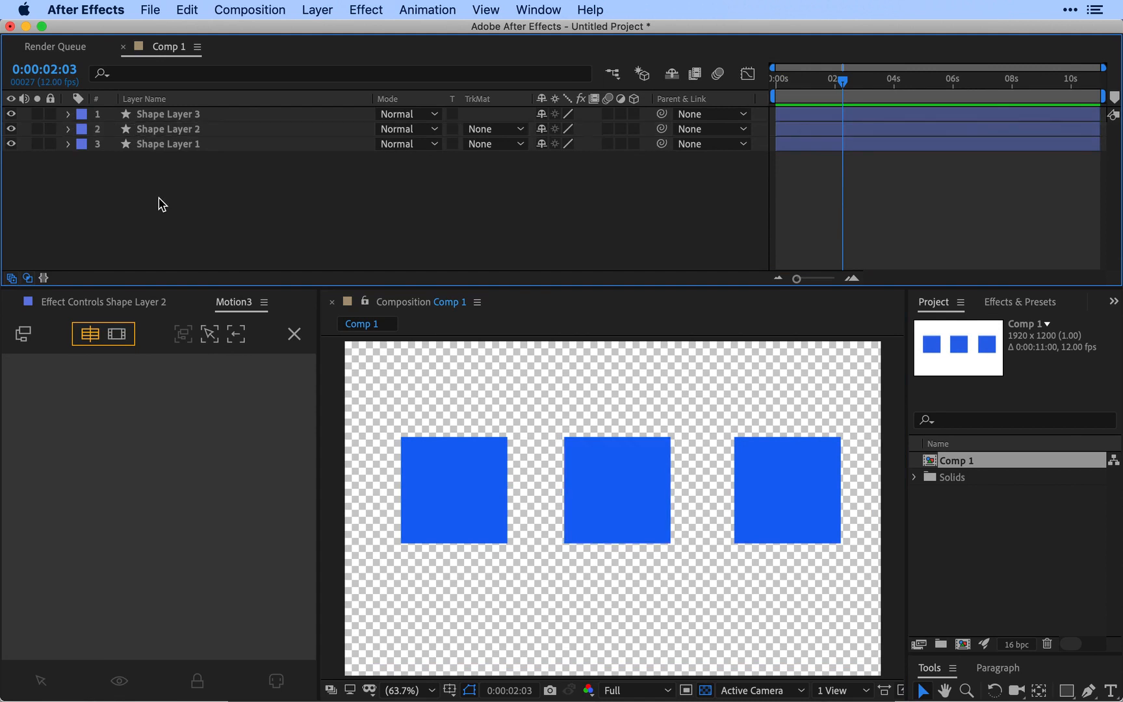
Step: Enable focus for both timeline and composition, and save Shape Layer 2 and Shape Layer 3 as a group named "small squares"
click(117, 334)
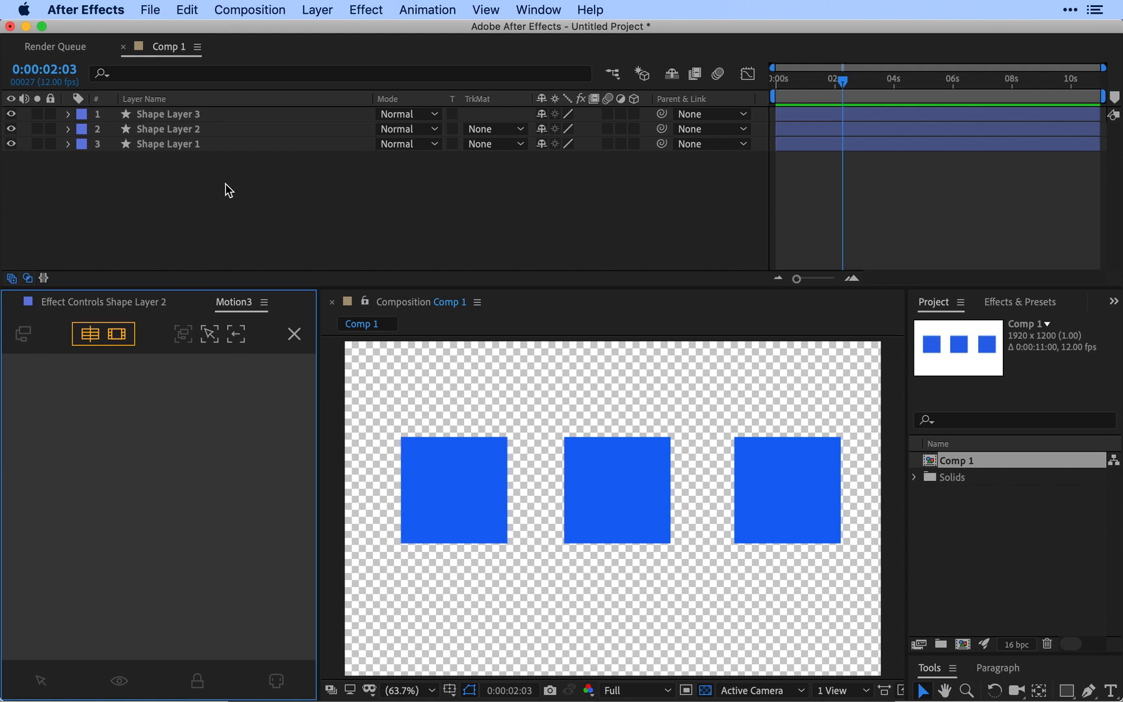
click(190, 130)
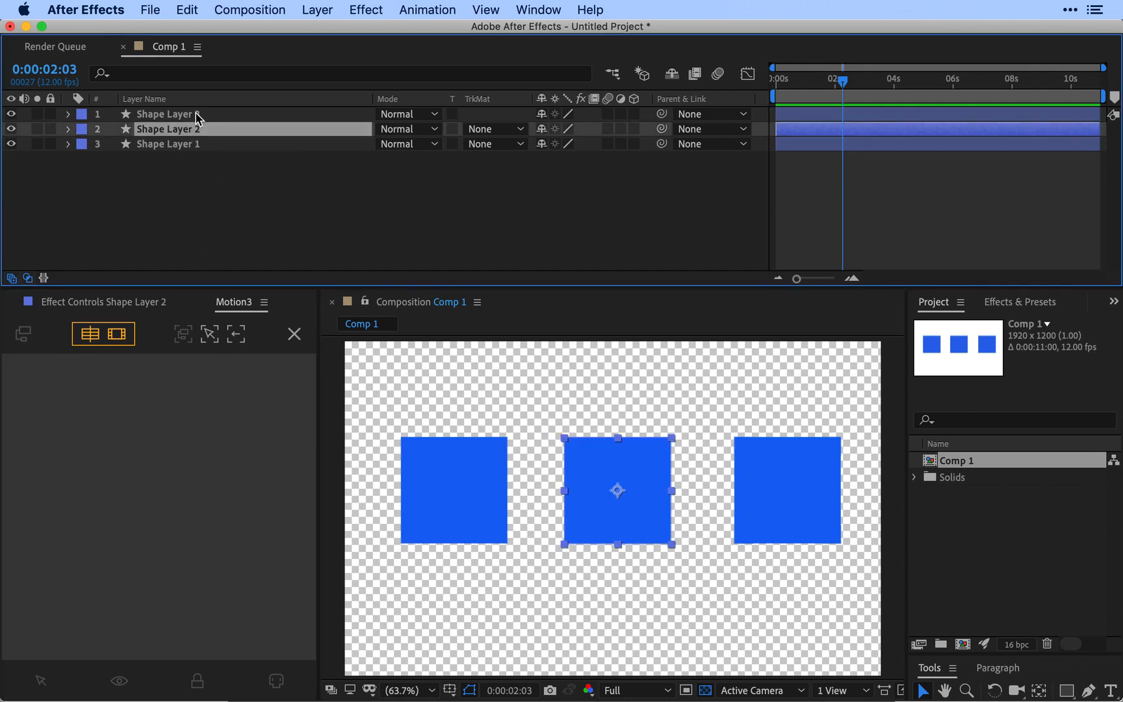
shift+click(197, 118)
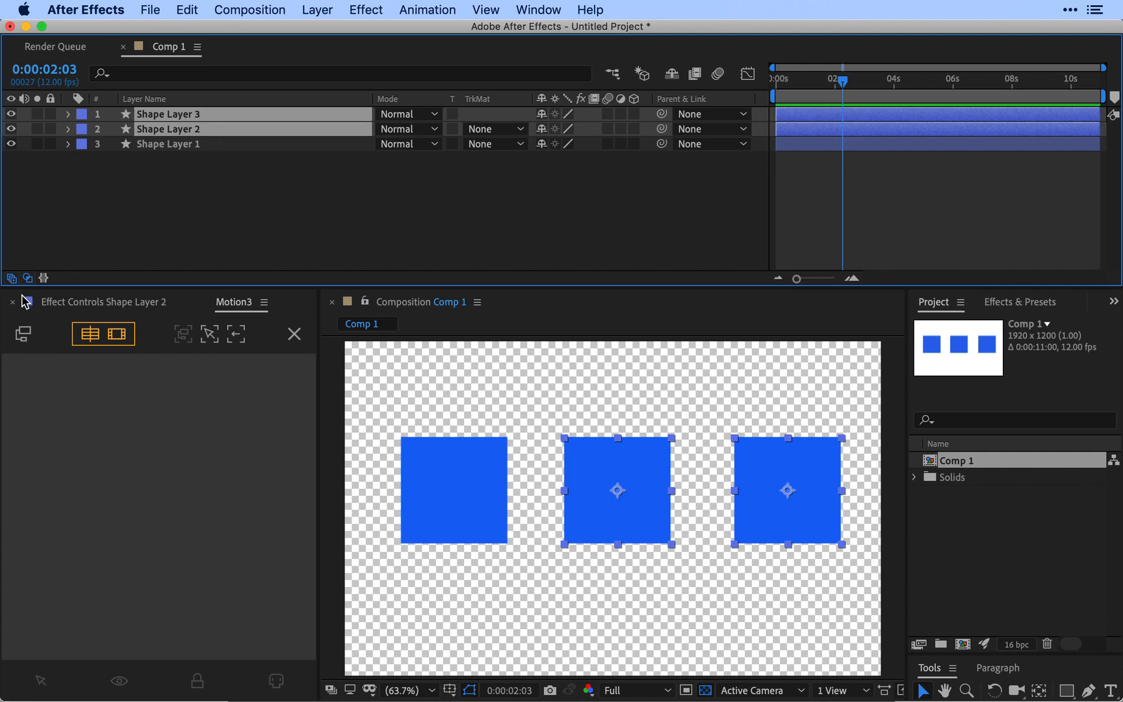
click(22, 335)
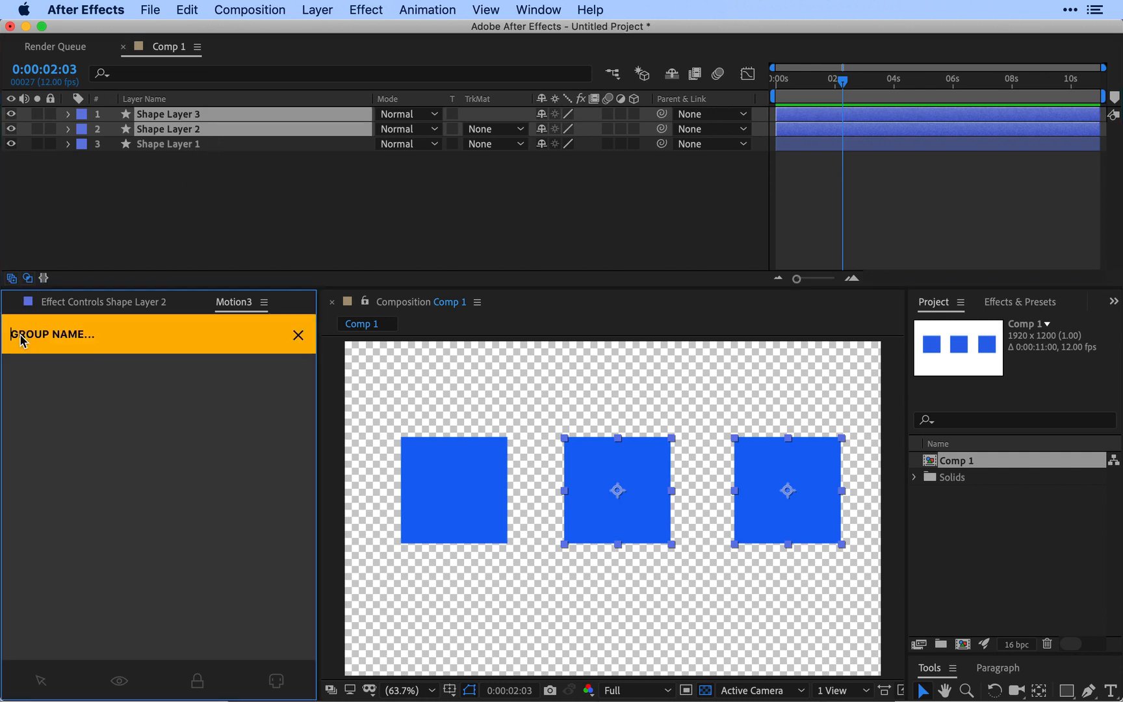
text(small squares)
key(Return)
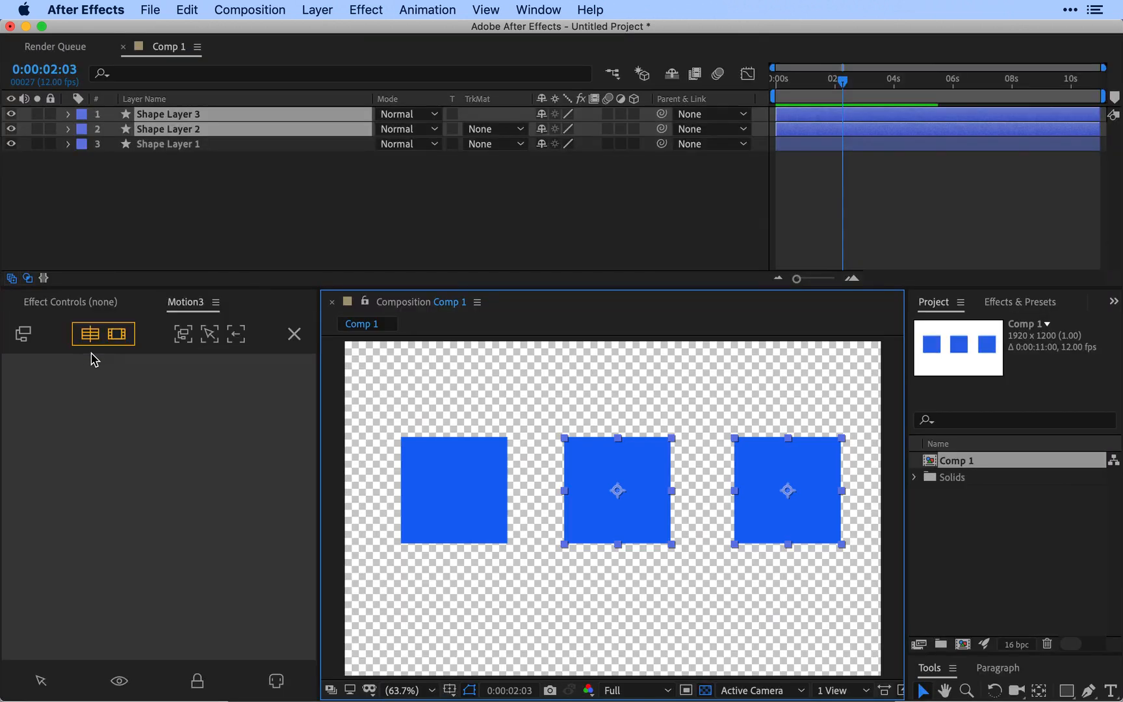
Step: Save Shape Layer 1 as a Motion3 group named "bad squares"
click(188, 145)
click(23, 333)
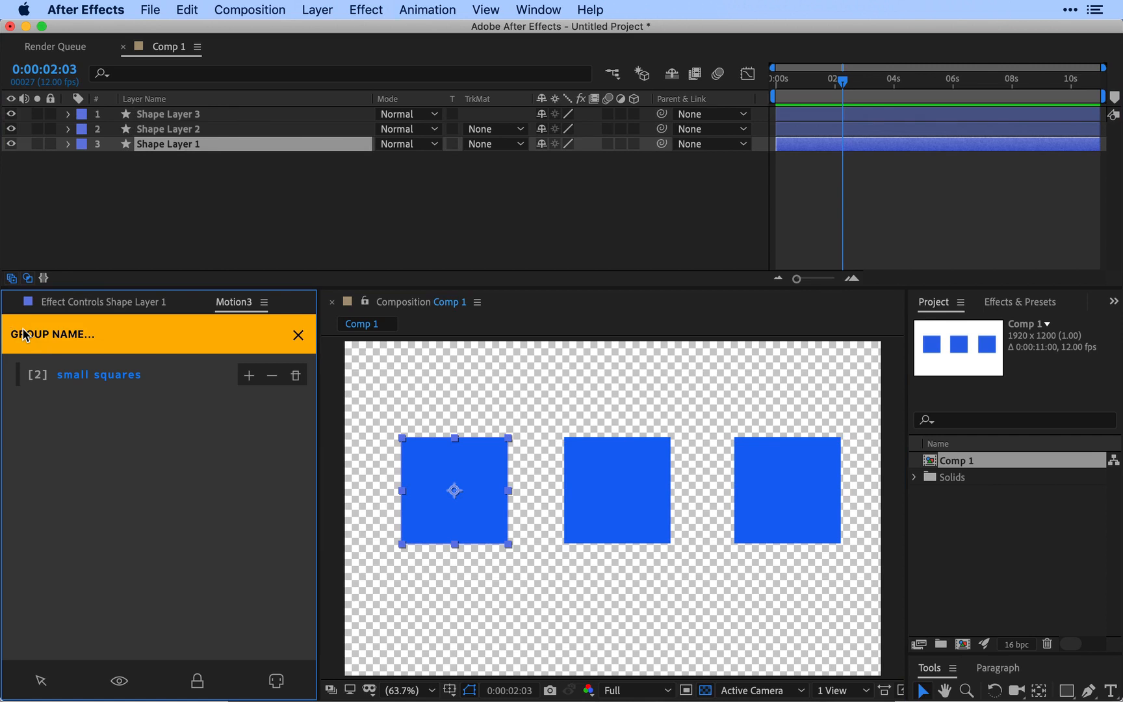
text(bad squares)
key(Return)
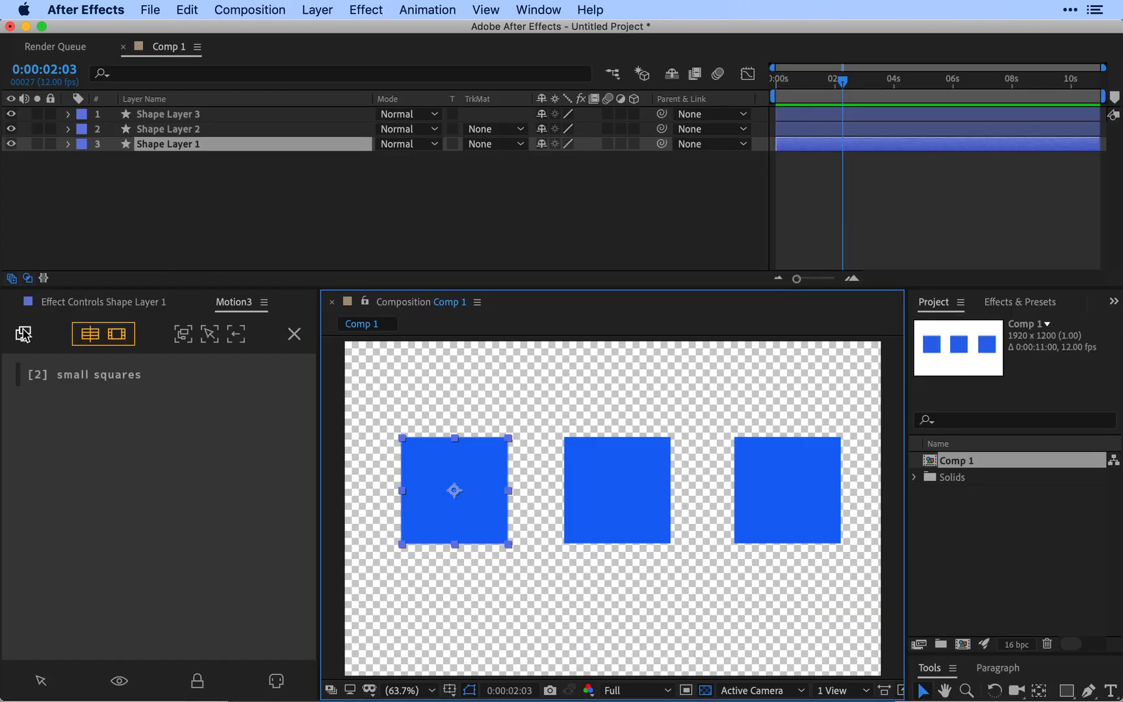
Step: Select all three shape layers and save them as a group named "all squares"
click(170, 179)
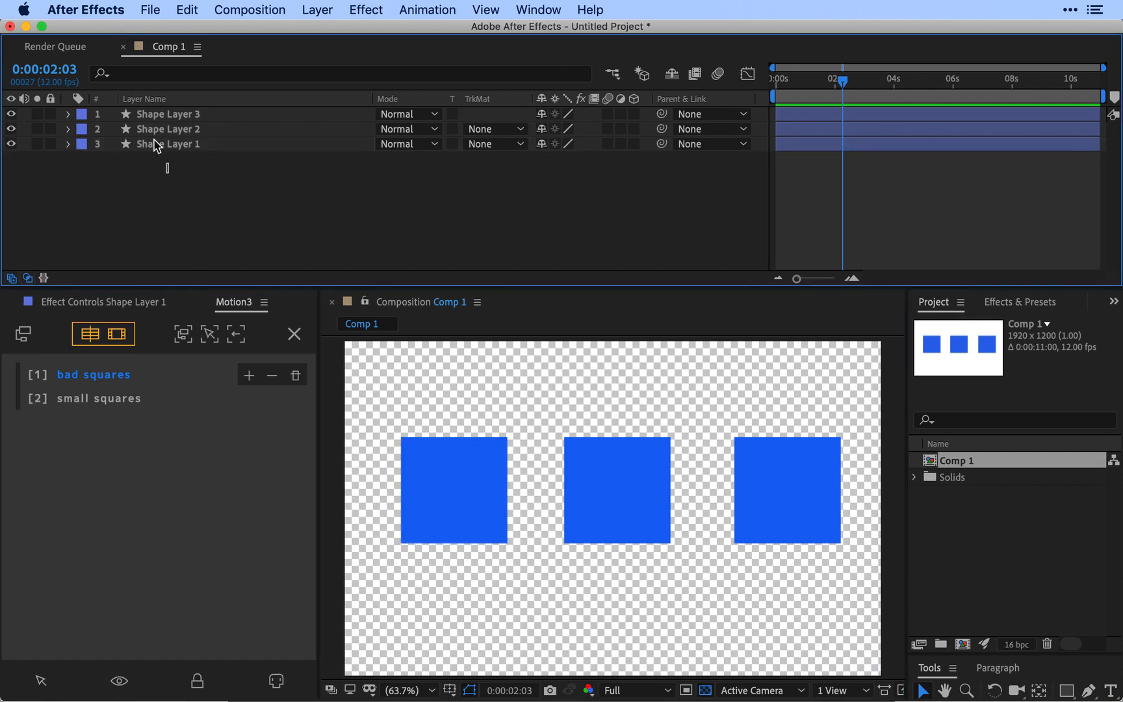
key(super+a)
click(23, 333)
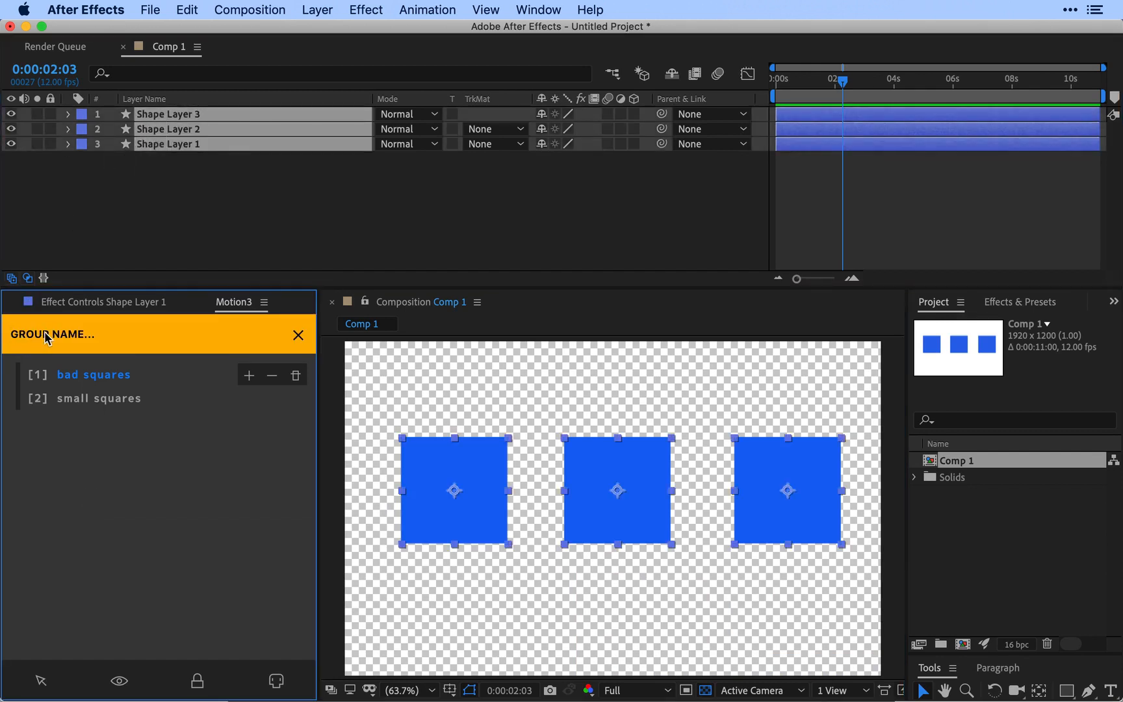
text(all squares)
key(Return)
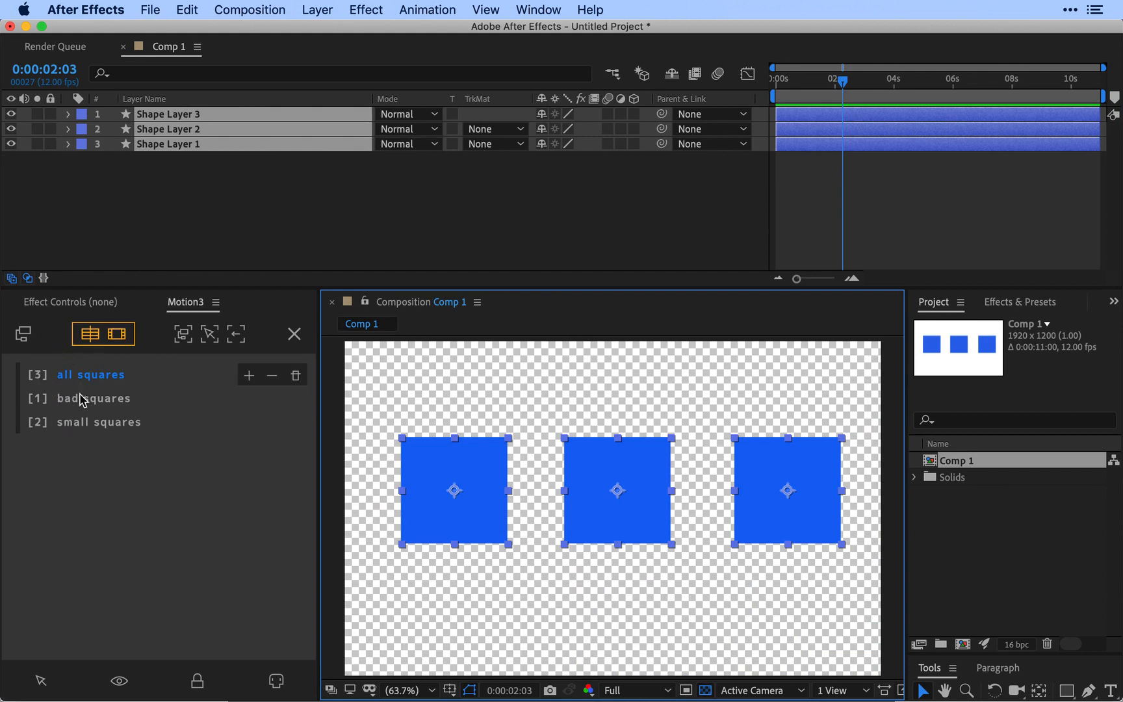
Step: Switch through the small squares, bad squares and all squares groups, then deselect the layers and make small squares the active group
click(81, 427)
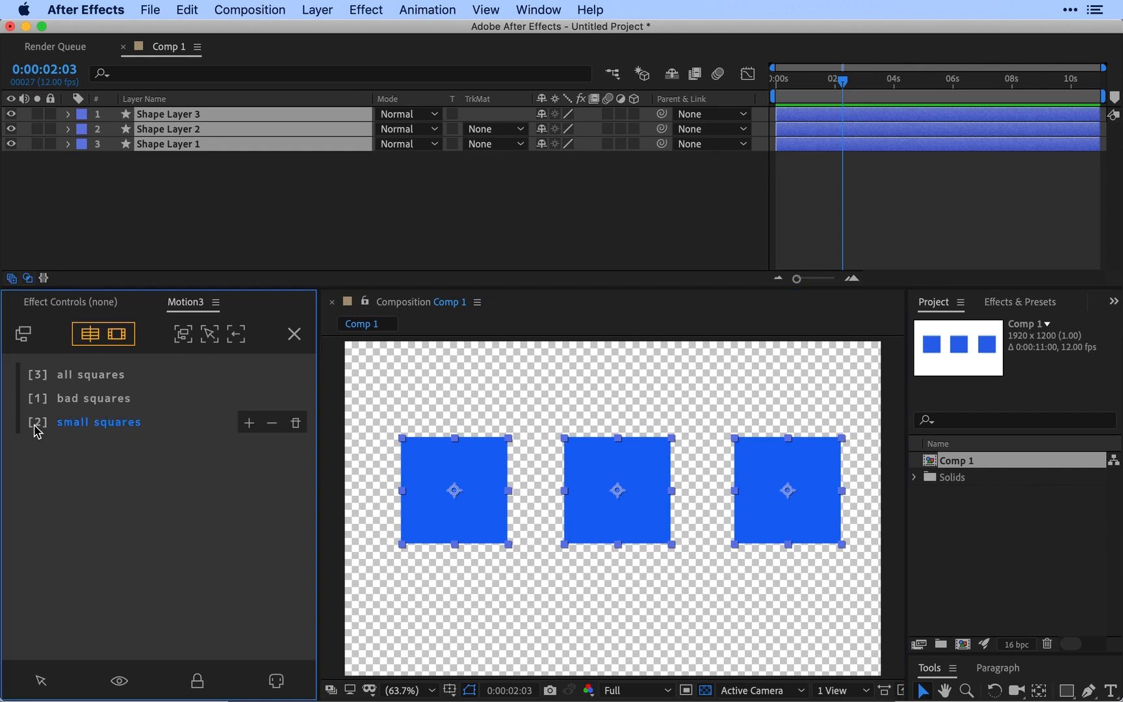
click(74, 399)
click(76, 378)
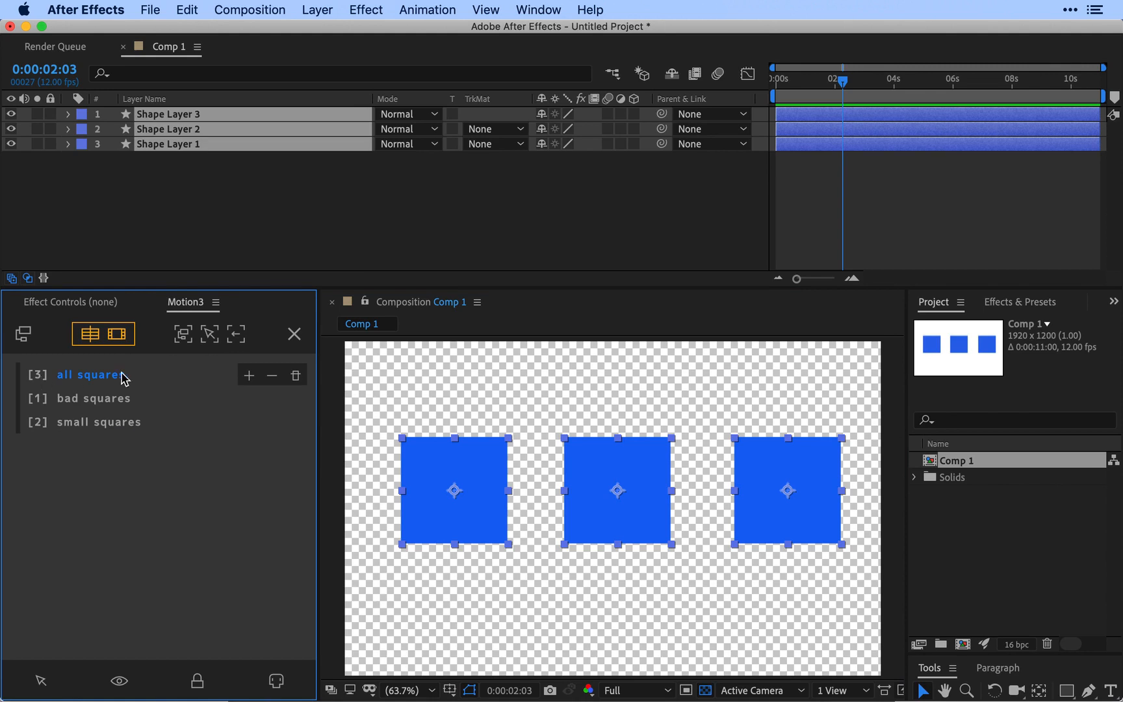
click(224, 217)
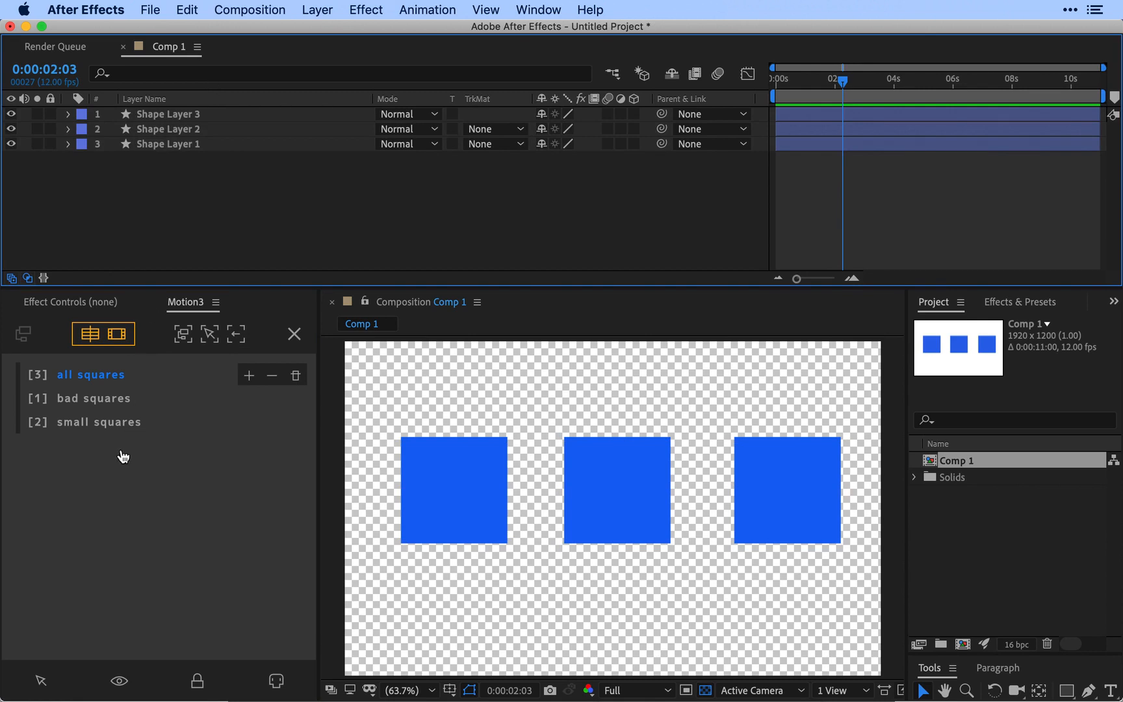
click(118, 423)
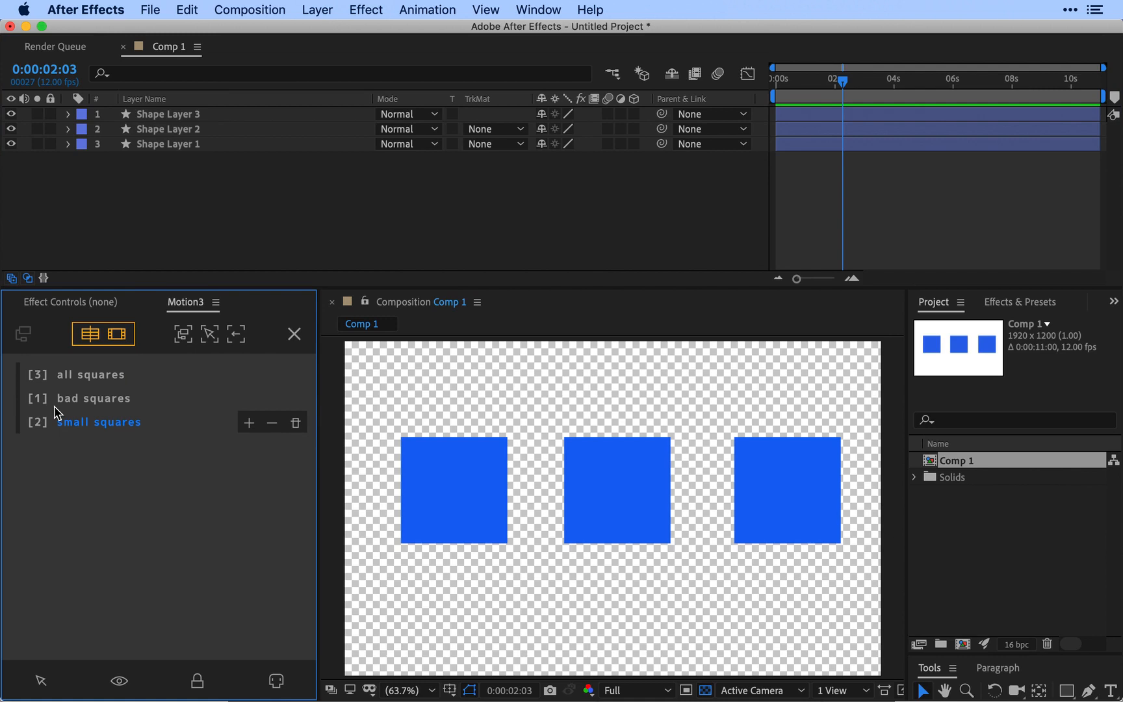
Step: Switch the active Motion3 group from bad squares to all squares, back to bad squares, and to small squares
click(94, 395)
click(91, 377)
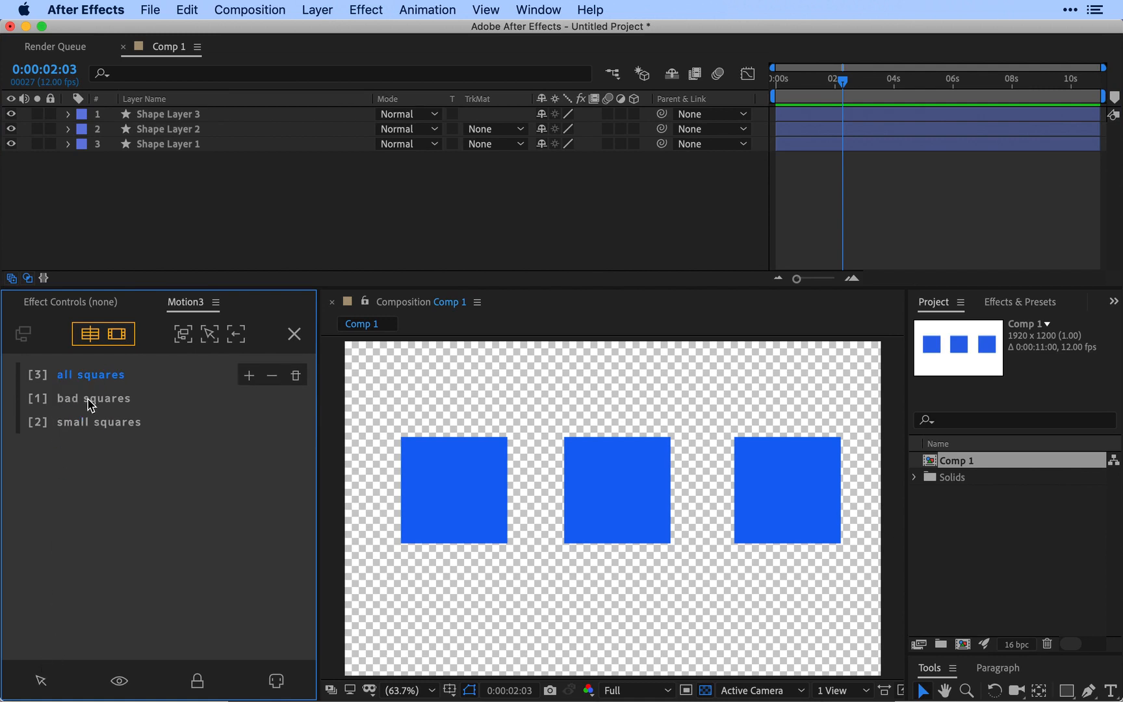
shift+click(89, 398)
shift+click(89, 424)
Step: Toggle all three groups active and inactive together, and leave only the all squares group active
click(17, 398)
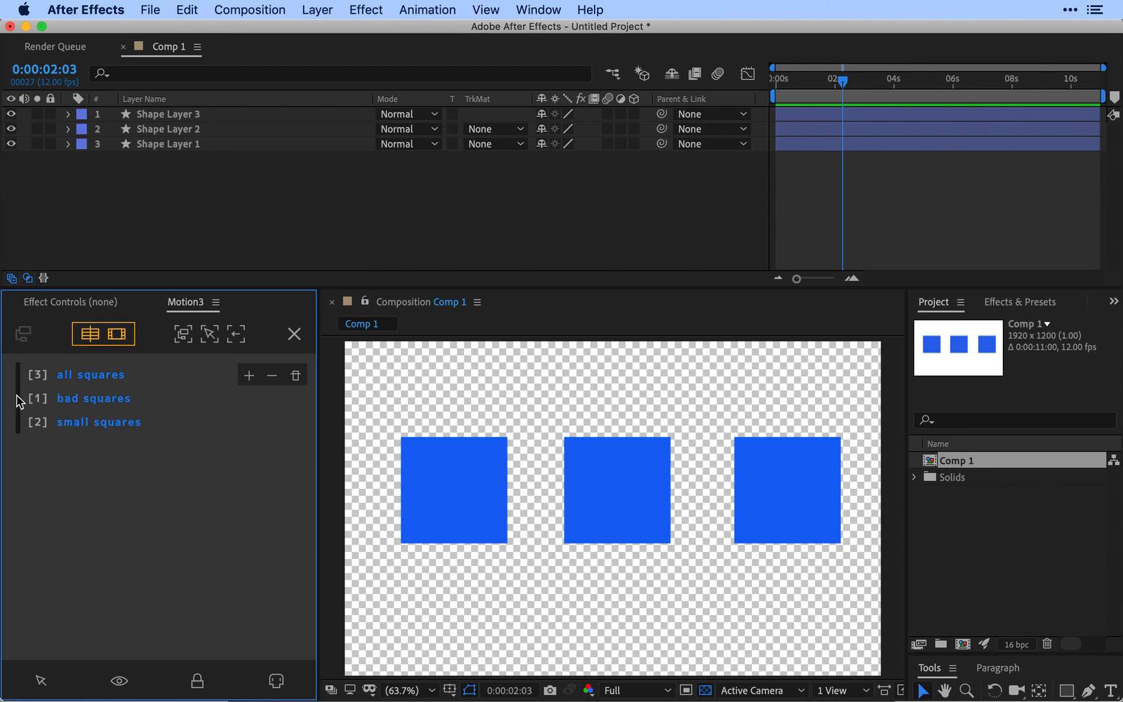
click(17, 396)
click(17, 396)
click(18, 399)
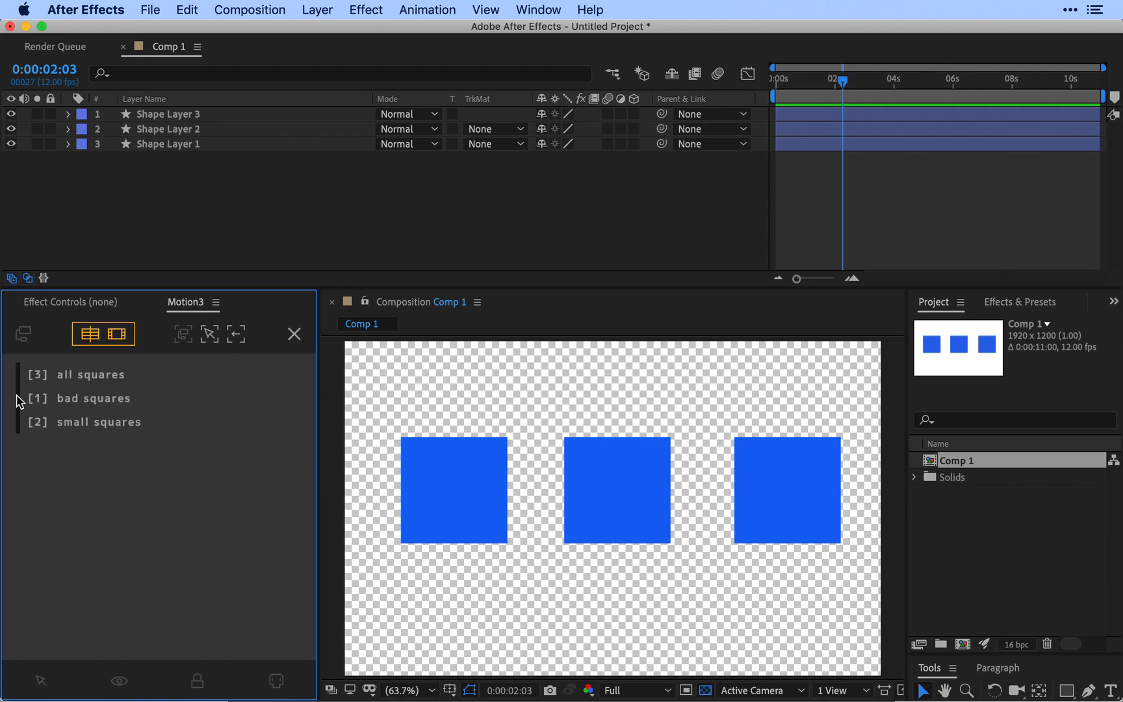
click(18, 399)
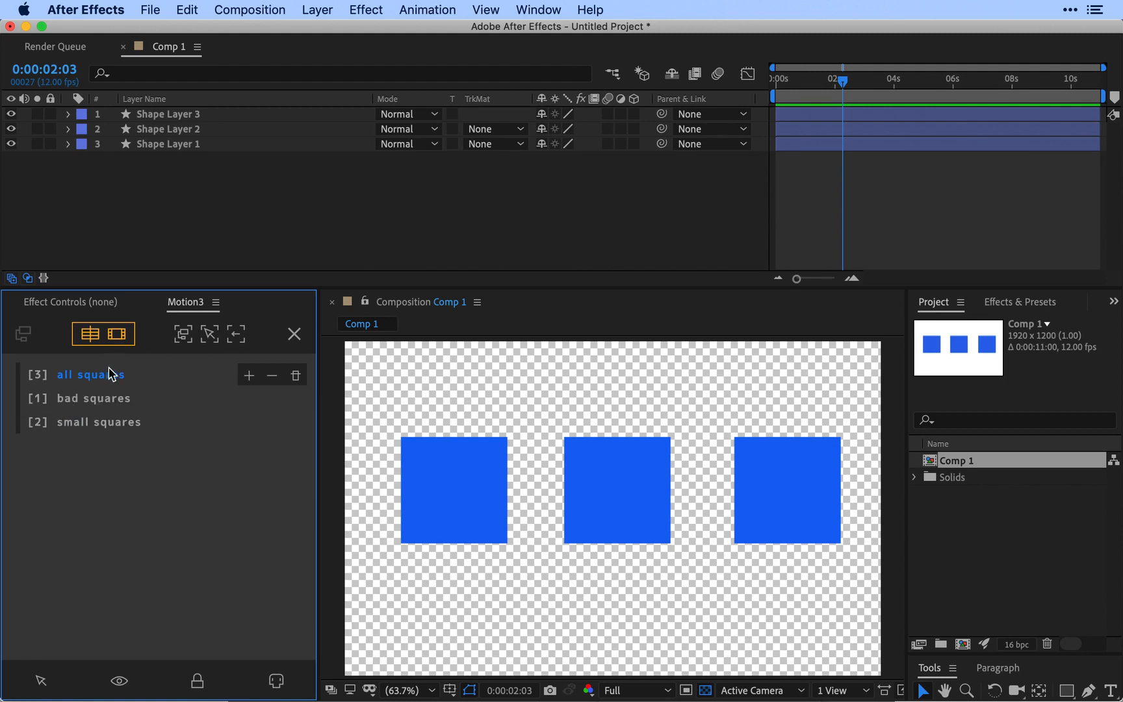
Step: Select the layers of the bad squares group, and switch to selecting the layers of the small squares group
click(97, 400)
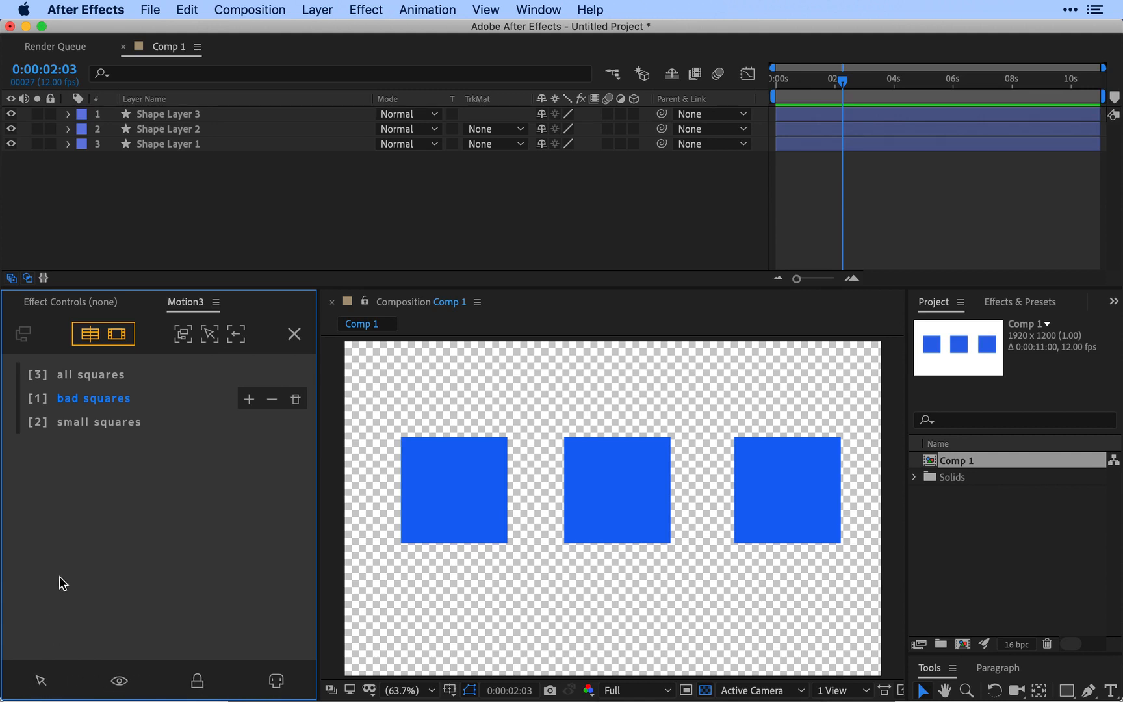
click(43, 682)
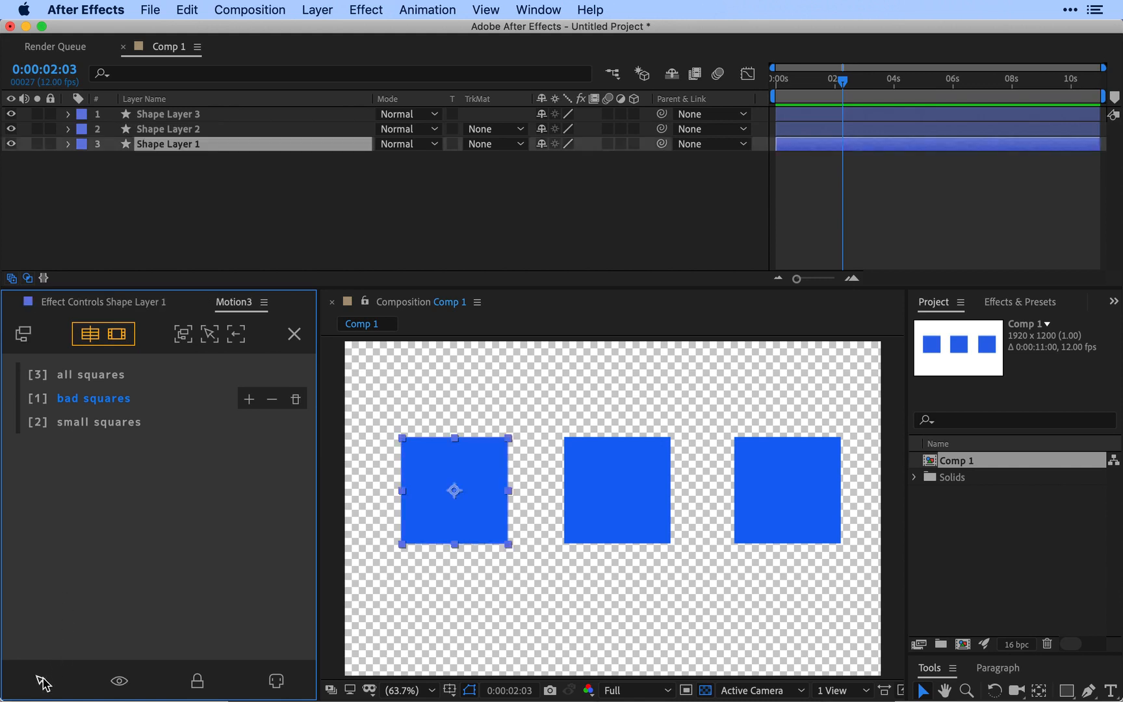
click(111, 422)
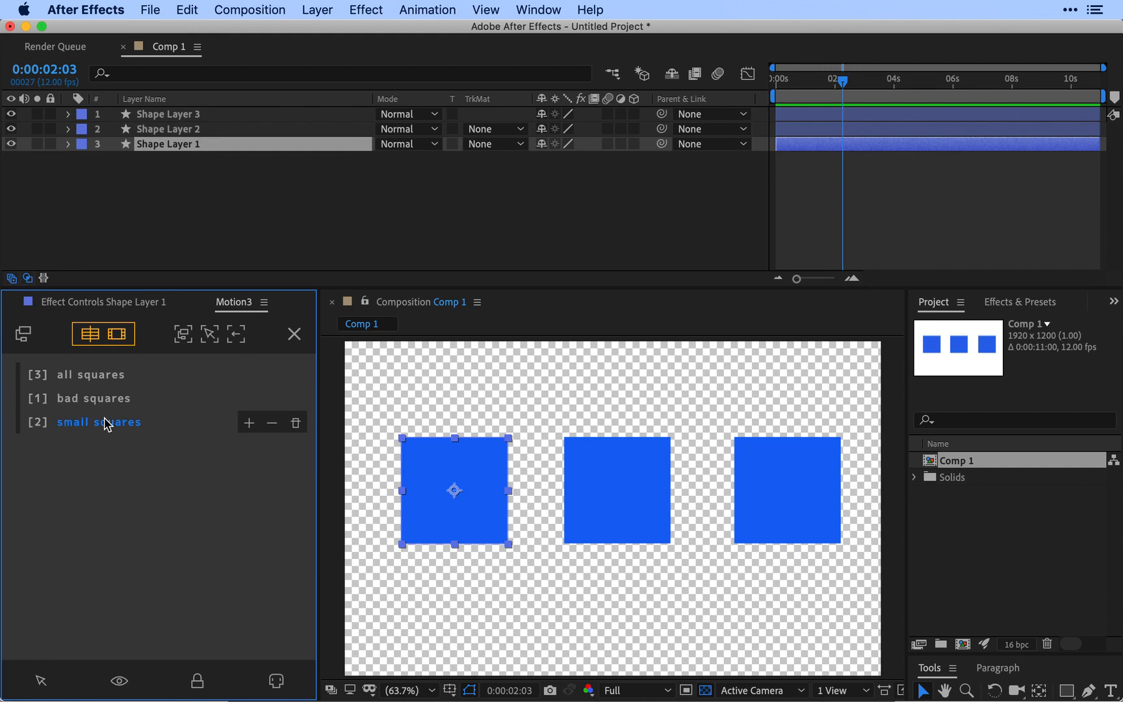
click(40, 681)
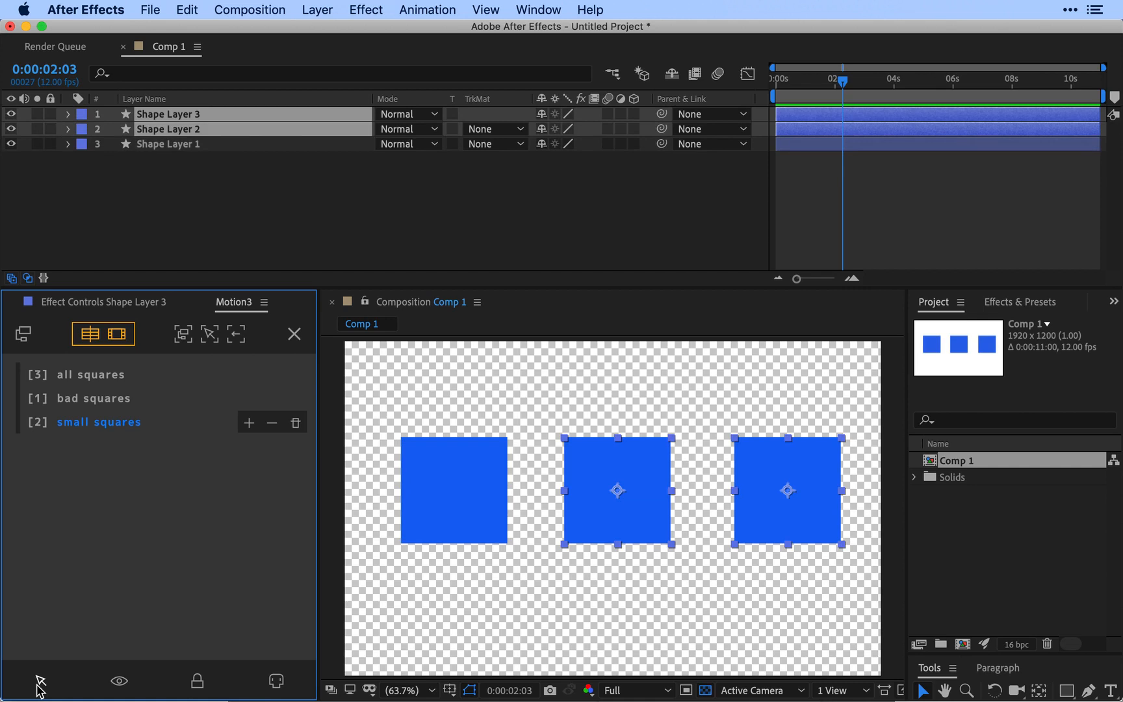
Step: Toggle the visibility of the small squares group's layers off and on, and reselect the group's layers
click(121, 686)
click(122, 686)
click(43, 682)
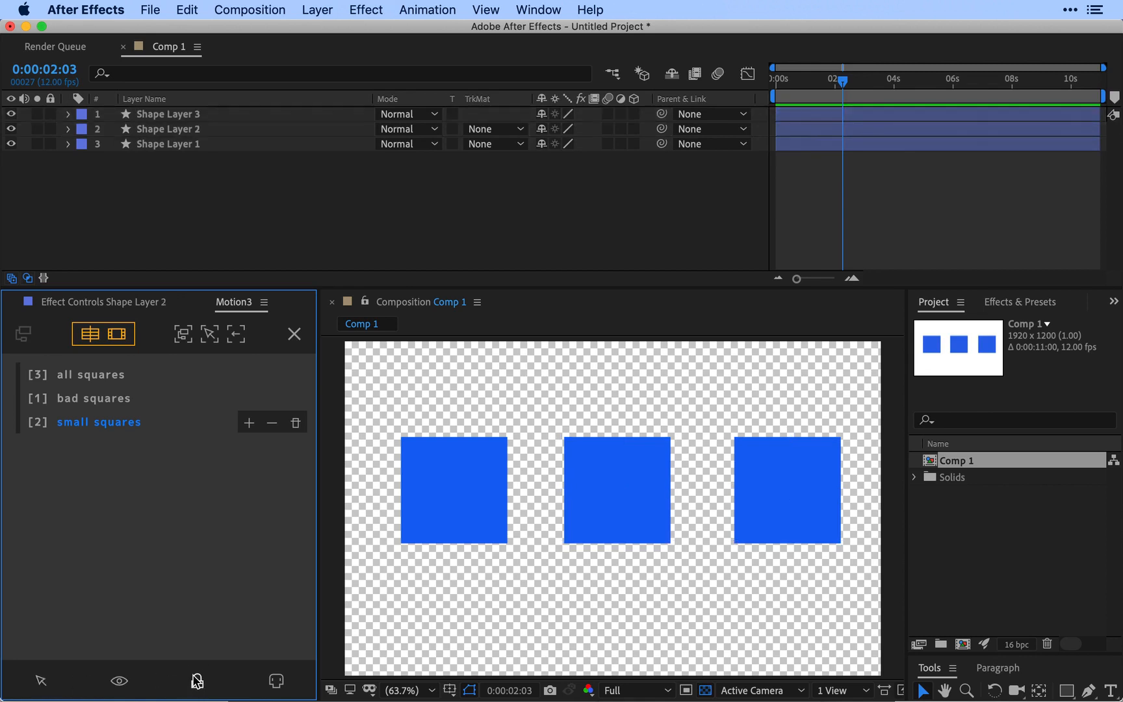
Step: Toggle the shy state and the lock of the small squares group's layers on and off, selecting its layers in between
click(276, 681)
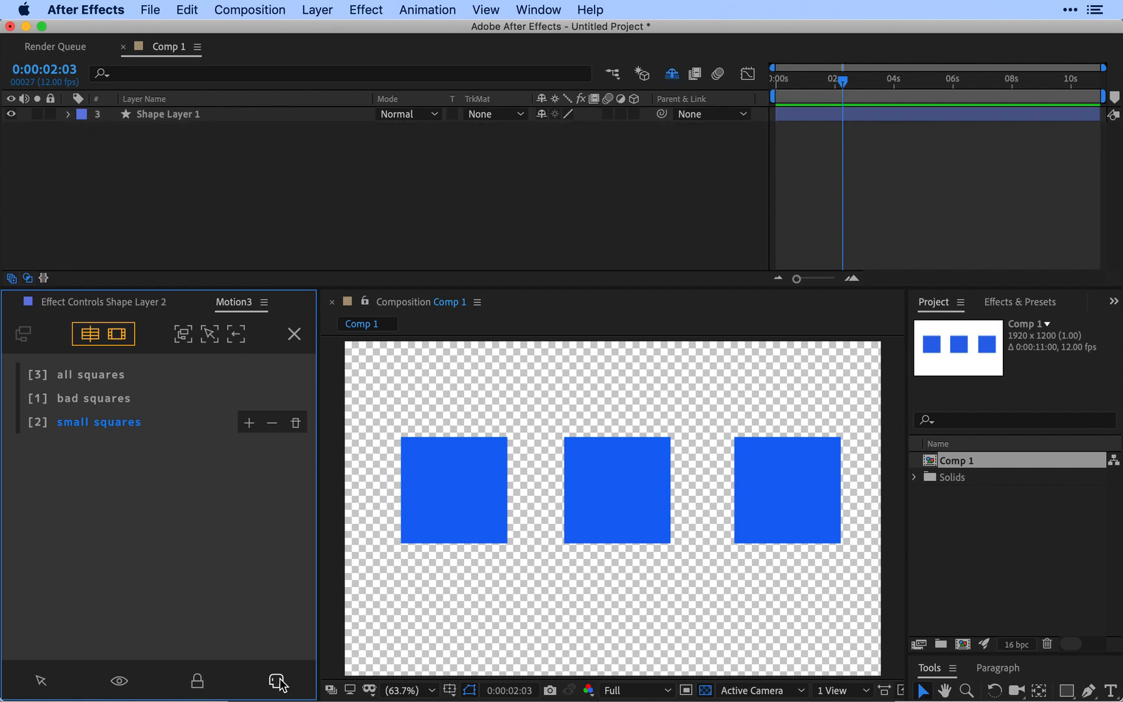
click(41, 681)
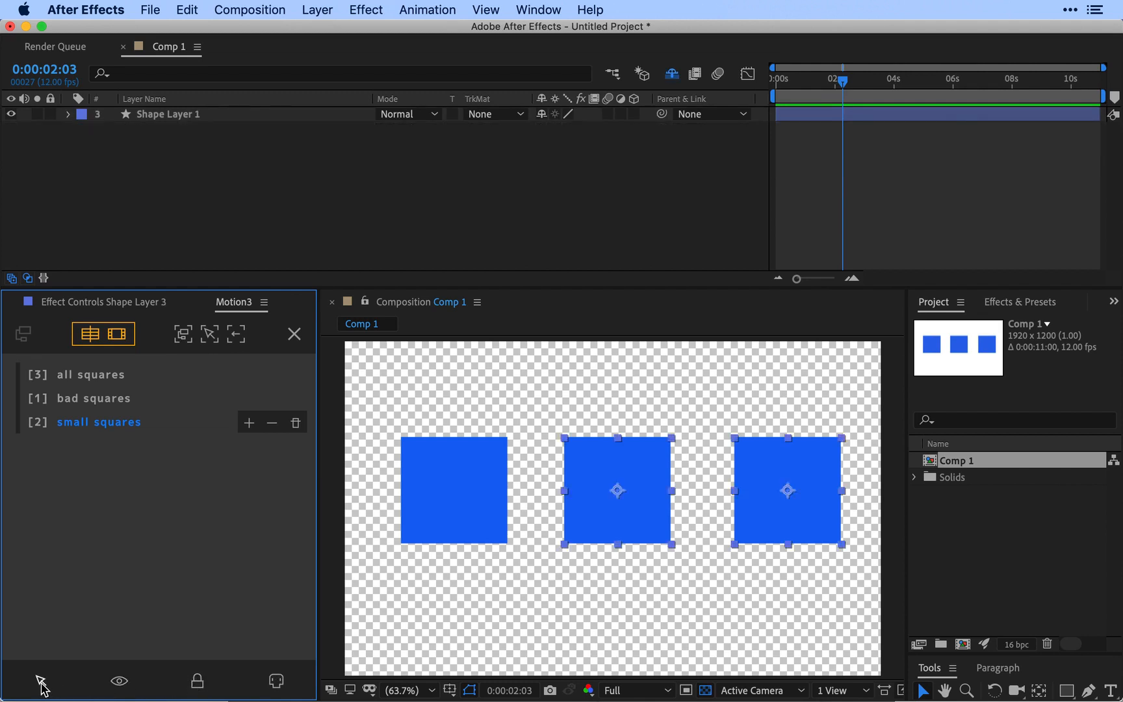
click(276, 681)
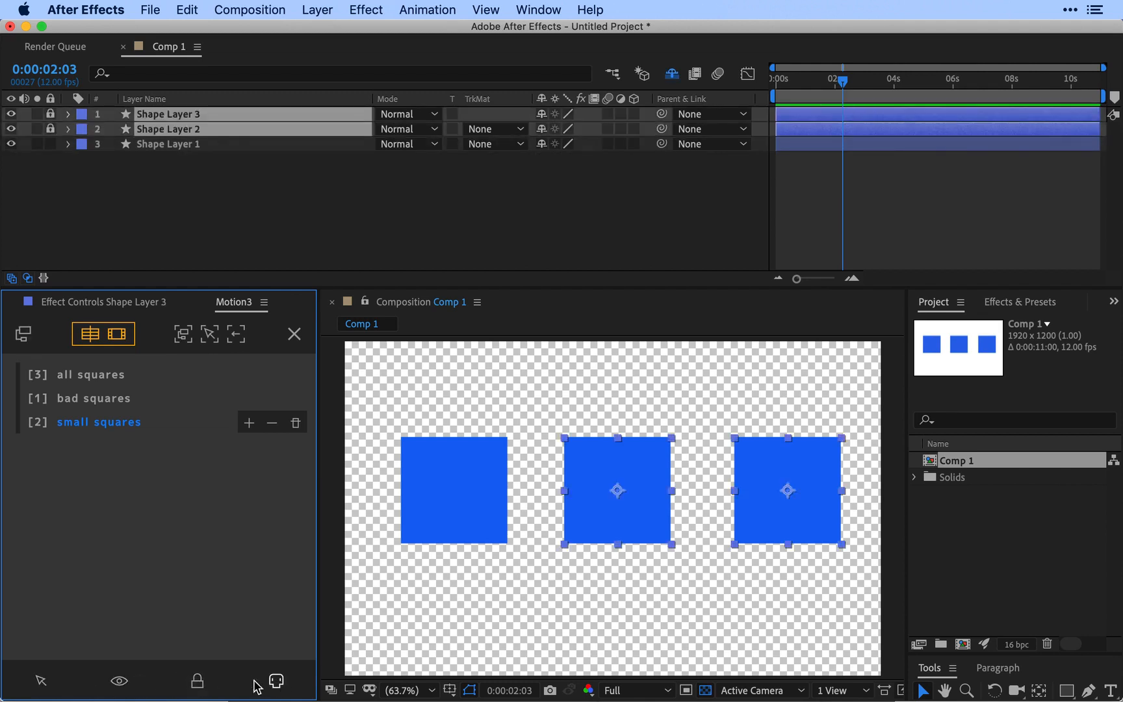
click(196, 681)
Step: Lock every layer in the all squares group and draw a curved three-point Pen shape across the squares on a new layer
click(96, 382)
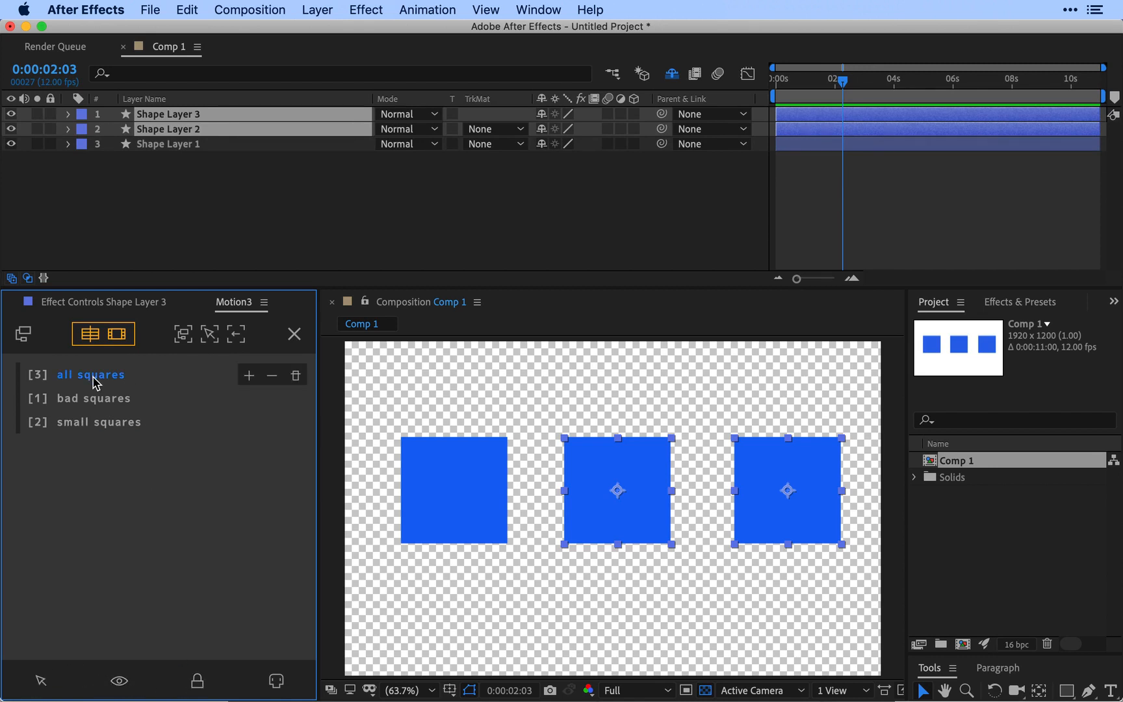
click(197, 681)
click(291, 219)
key(g)
click(567, 638)
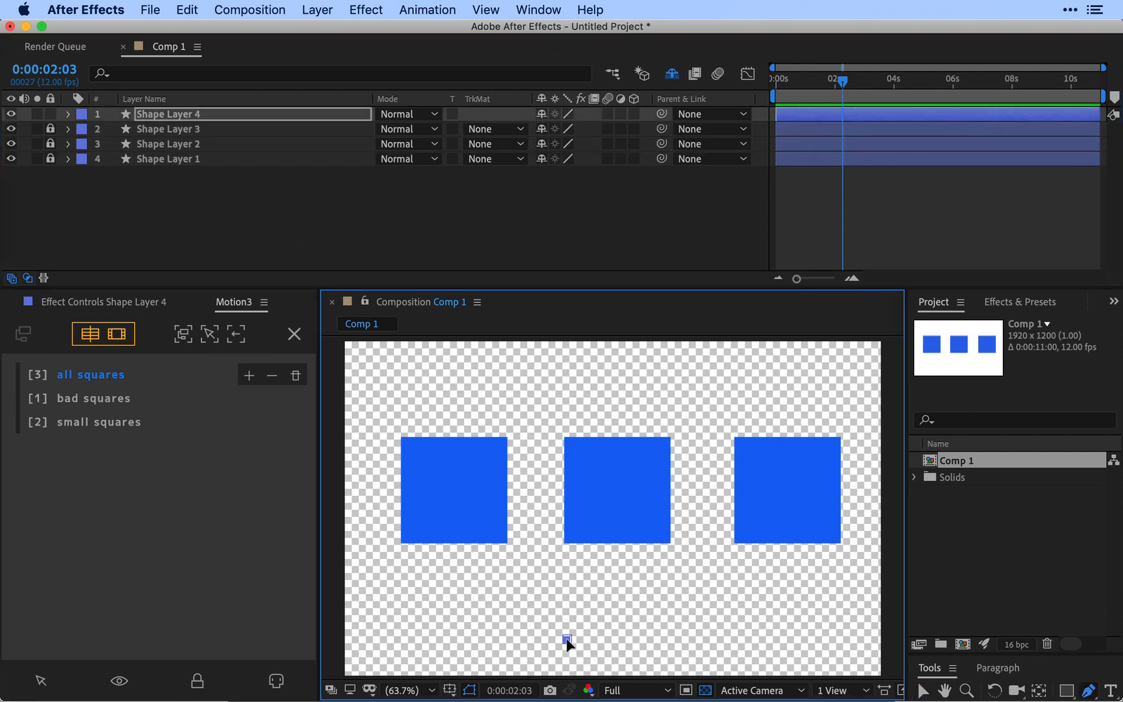
drag(574, 534, 755, 498)
drag(751, 414, 540, 410)
key(v)
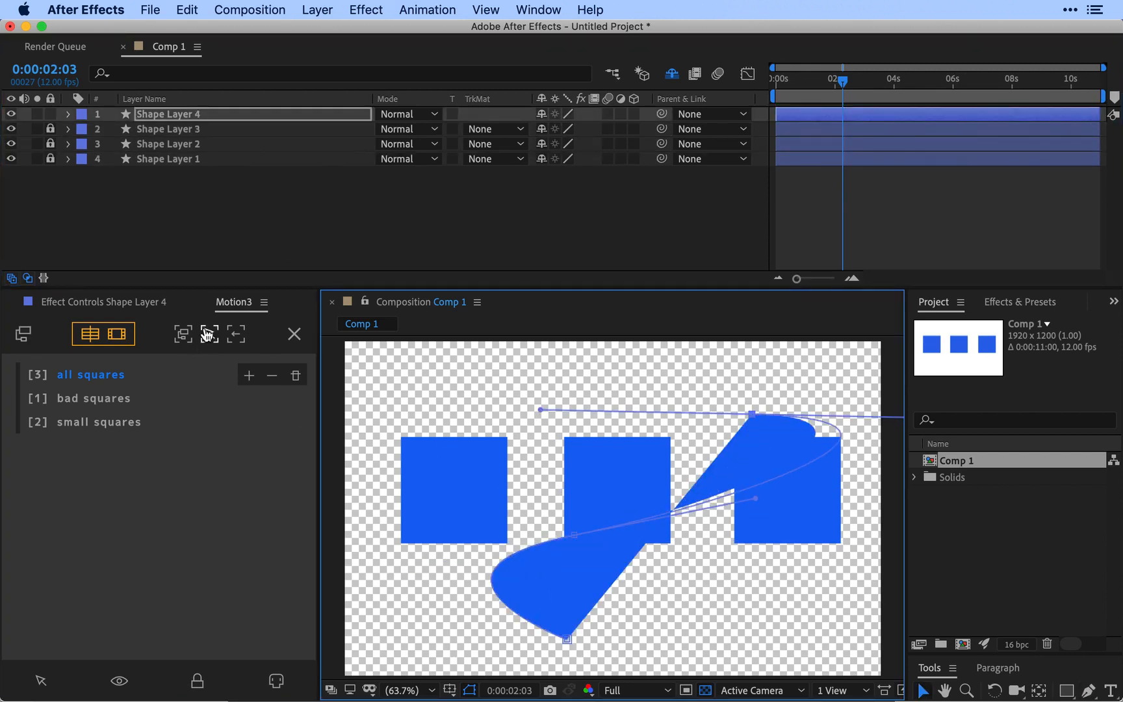
Step: With the focus cleared, unlock the all squares group's layers and delete the curved Shape Layer 4
click(239, 336)
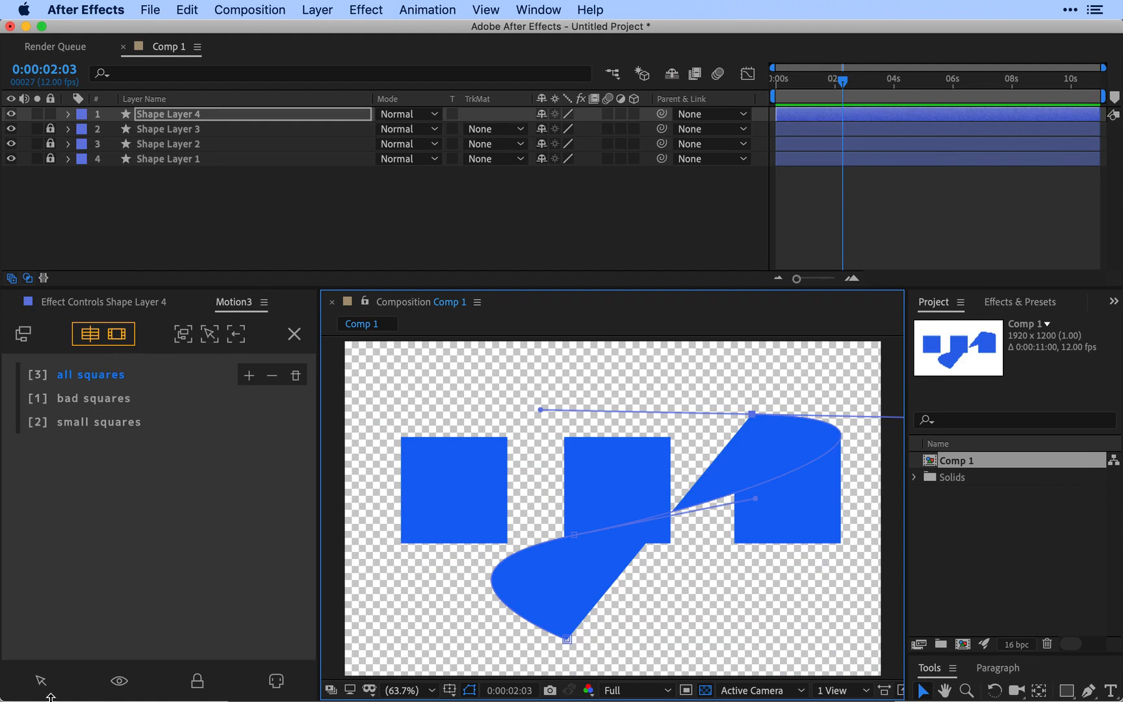
click(198, 682)
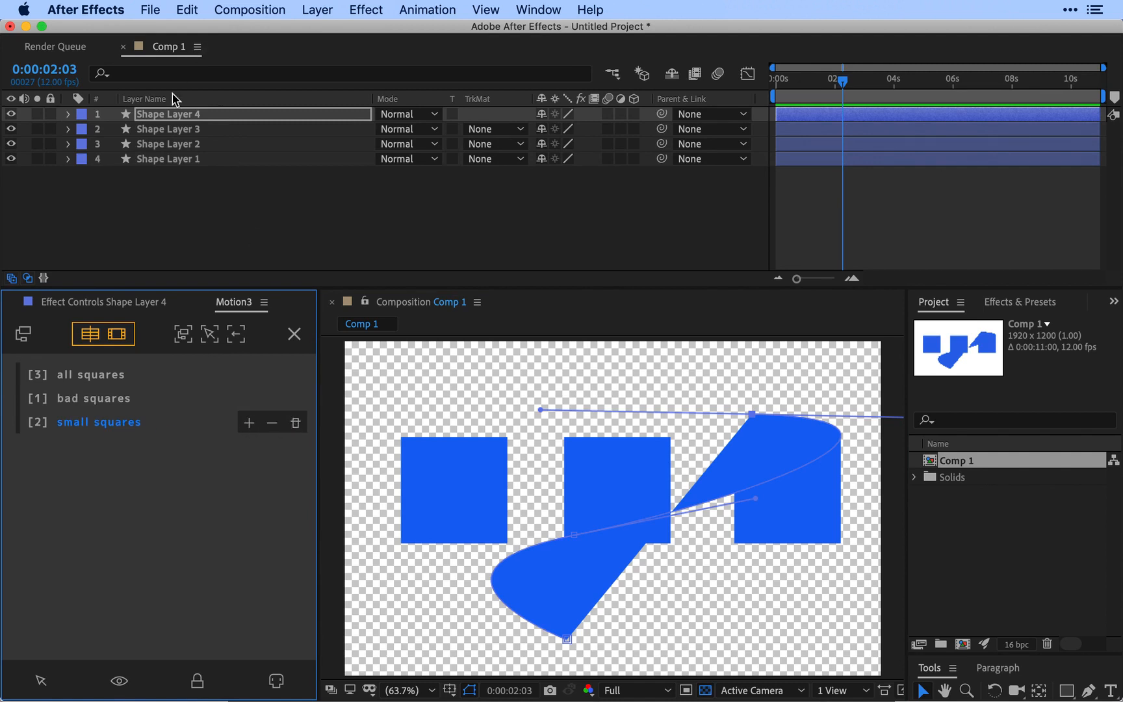
click(170, 114)
key(Delete)
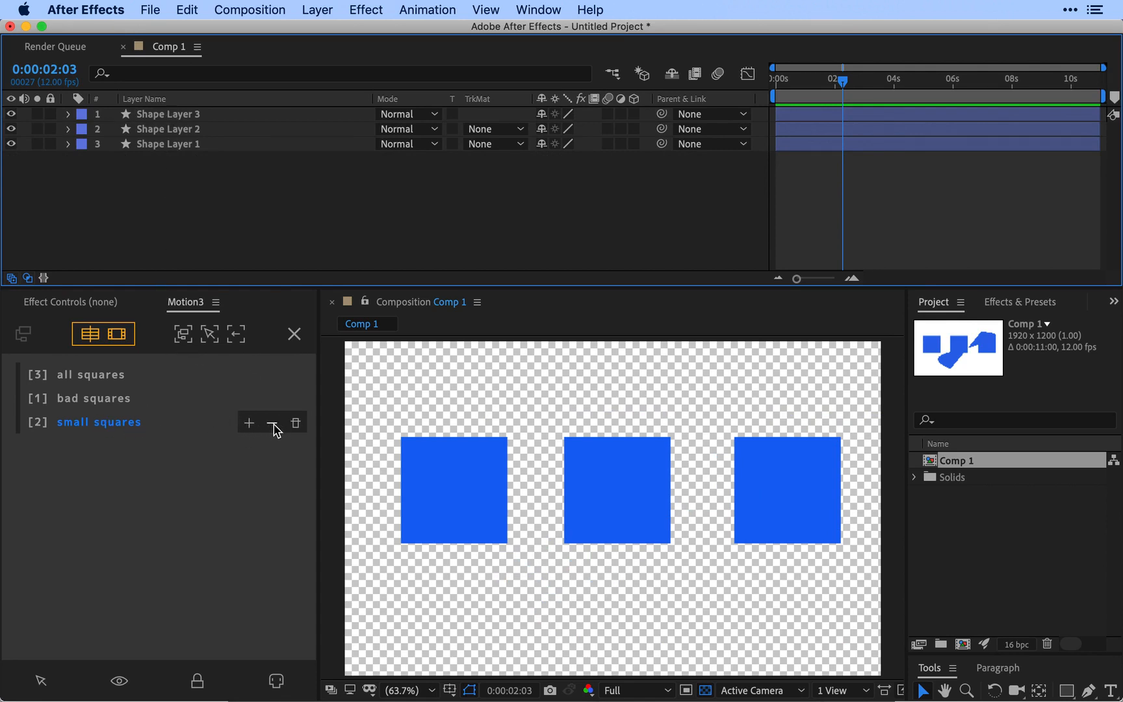
Step: Make bad squares the active group and add the middle square, Shape Layer 2, to it
click(465, 506)
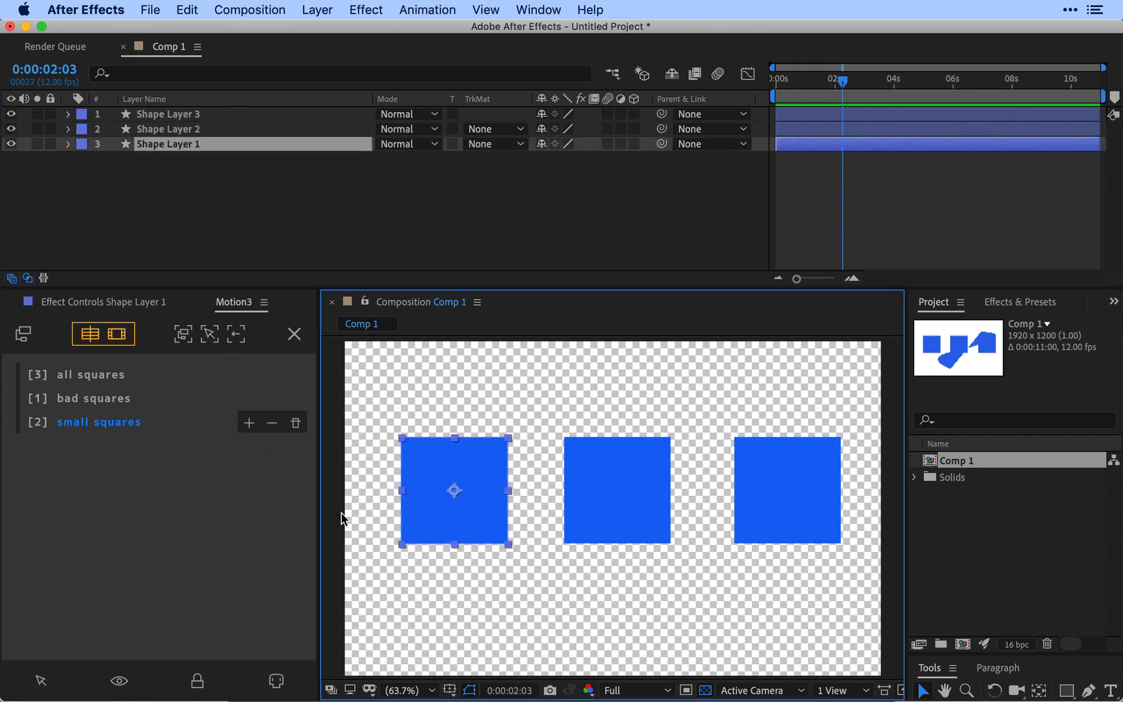
click(94, 398)
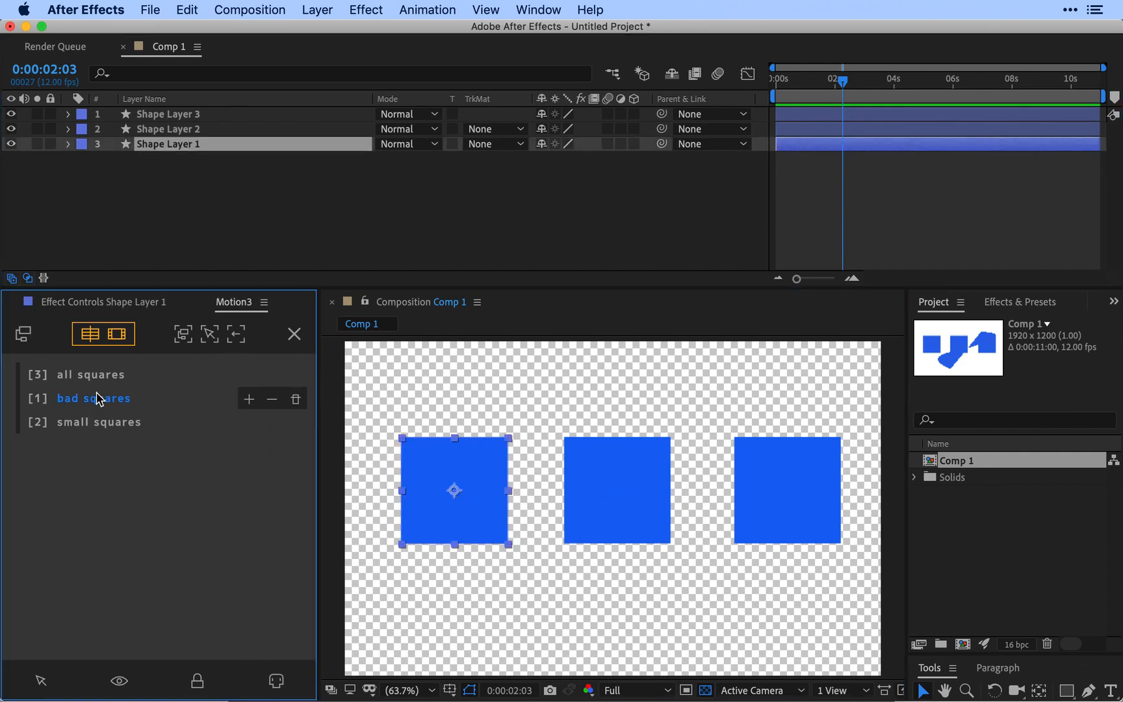
click(40, 681)
click(623, 505)
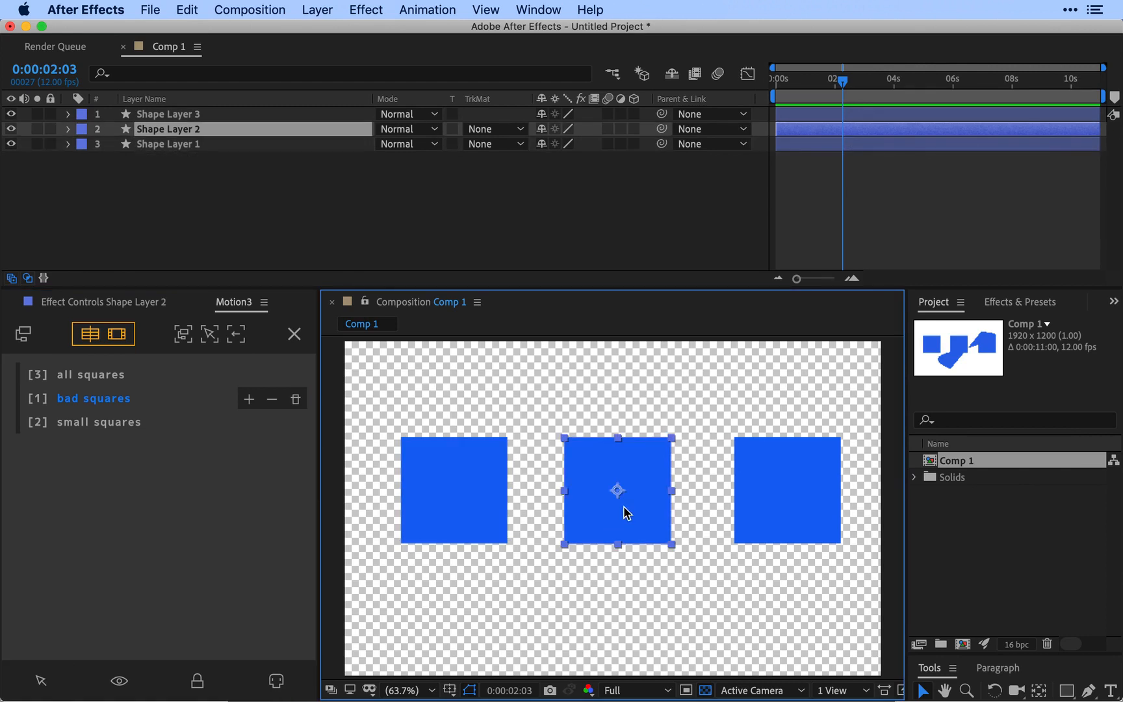
click(250, 400)
Step: Select the bad squares group's layers and toggle their visibility off and on
click(40, 682)
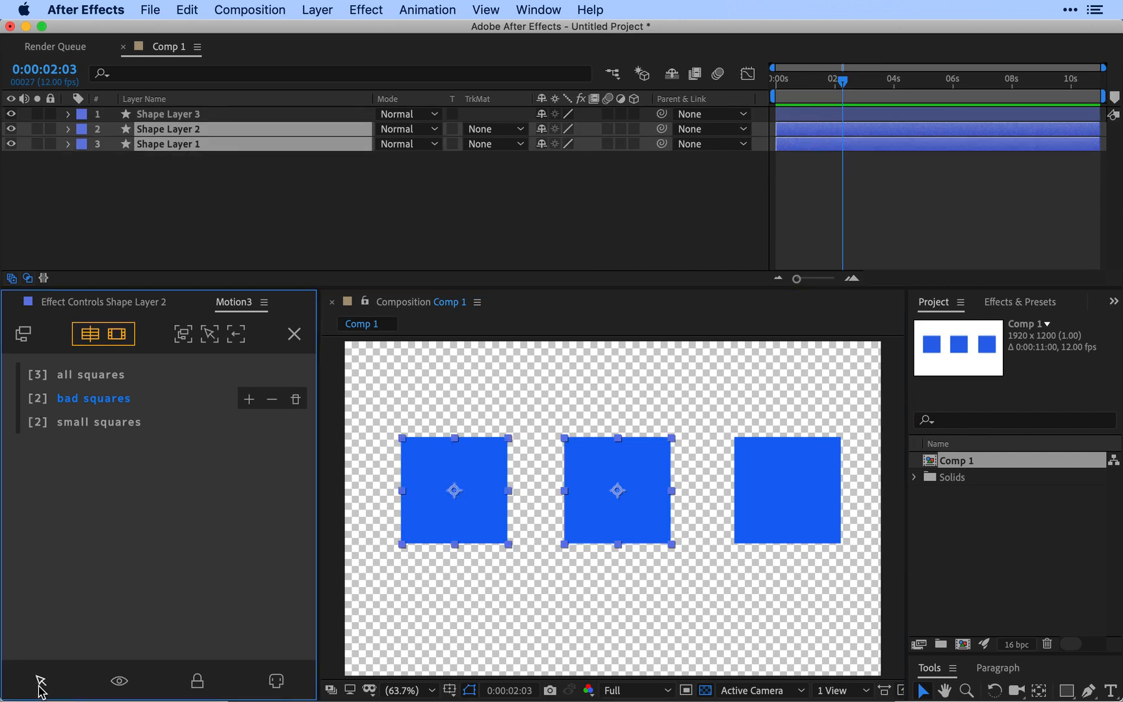
click(118, 681)
click(119, 681)
Step: Make small squares the active group with no layers selected, and focus the timeline and composition on it
click(98, 375)
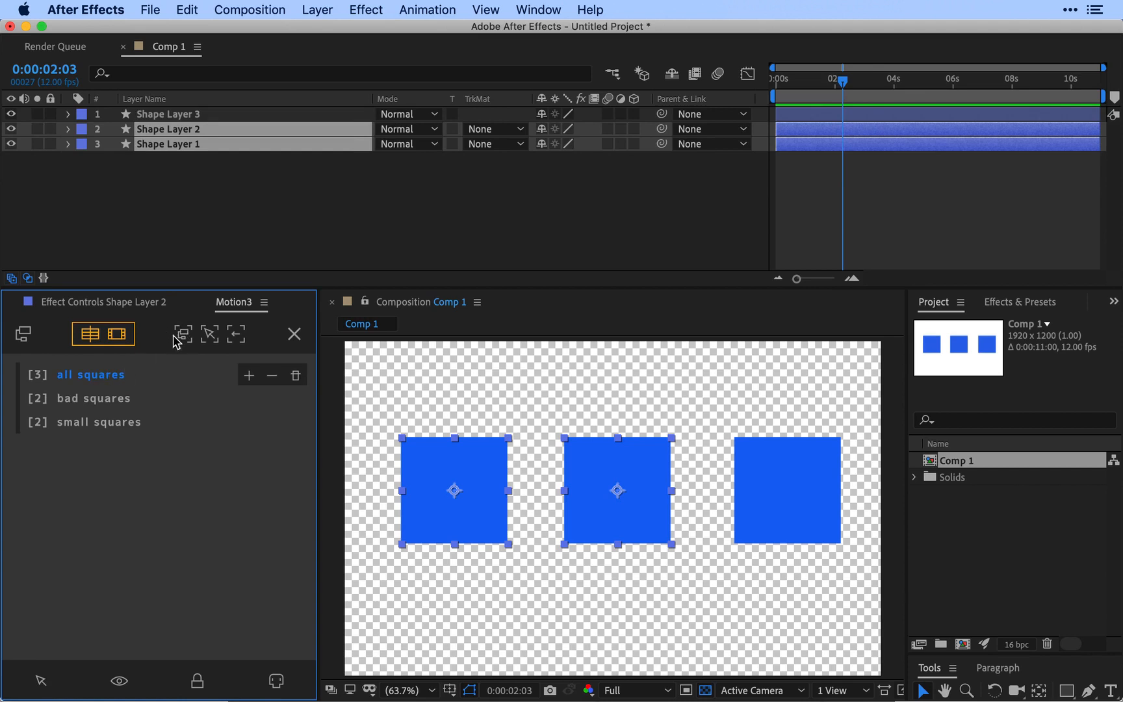
click(91, 398)
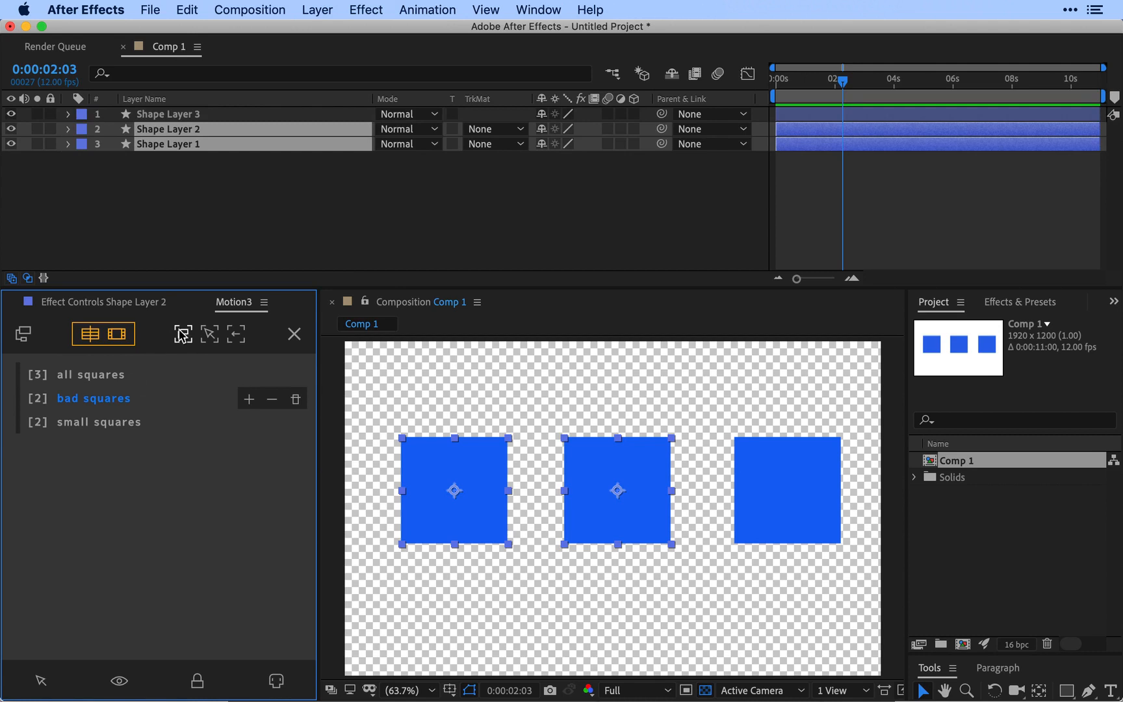
click(97, 422)
click(231, 195)
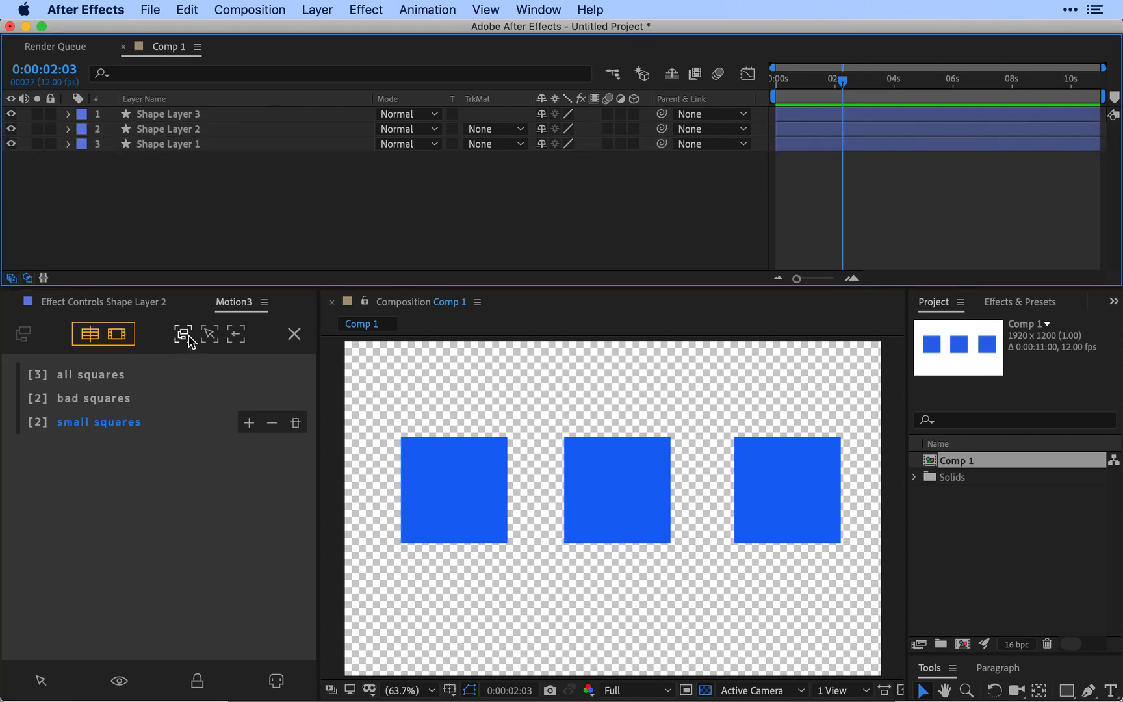
click(184, 335)
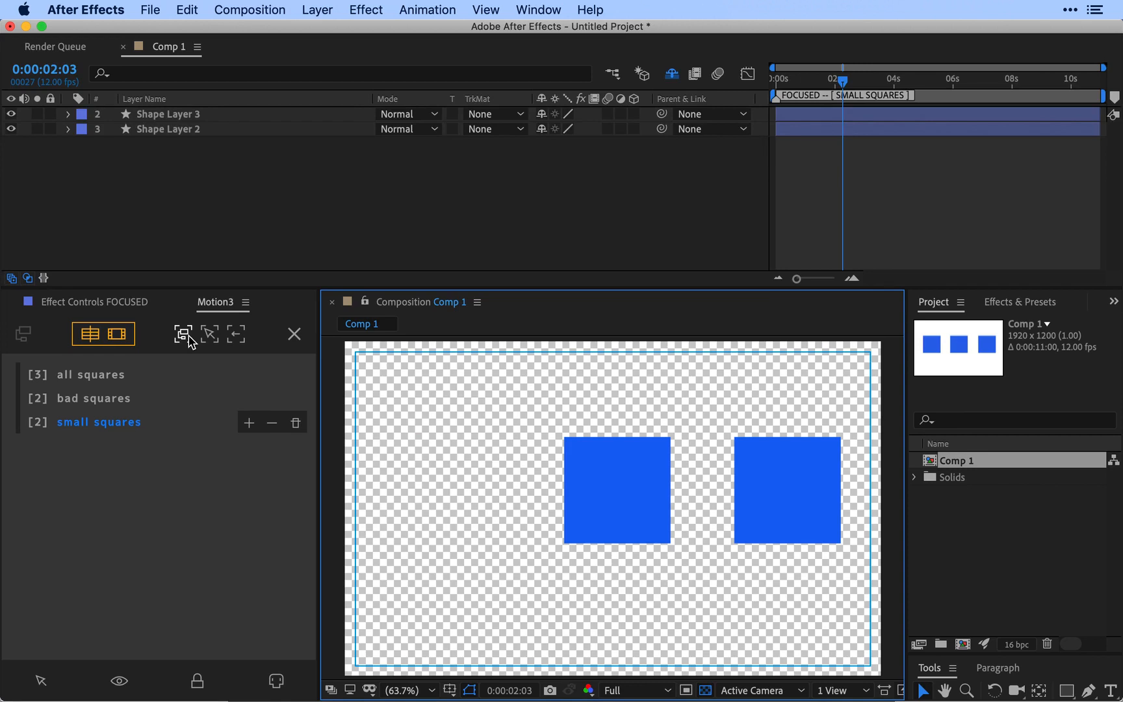
Step: Activate all three groups, apply focus to the groups and to the empty selection, and clear the focus
click(107, 376)
click(107, 398)
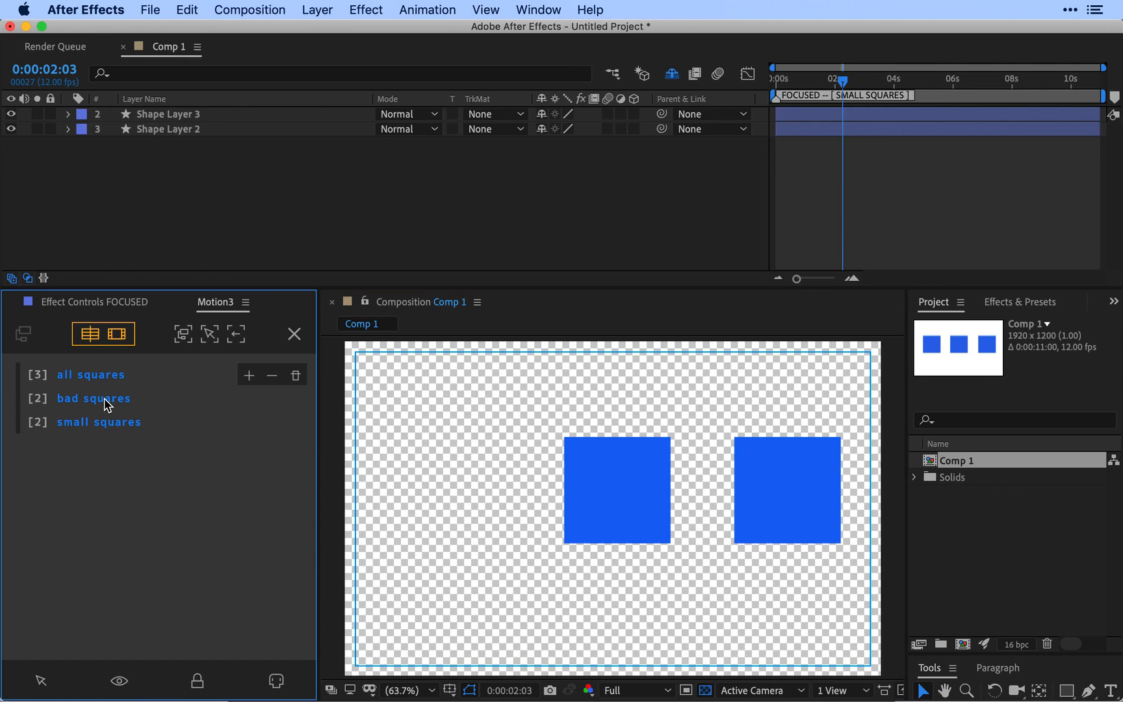
click(184, 335)
click(209, 334)
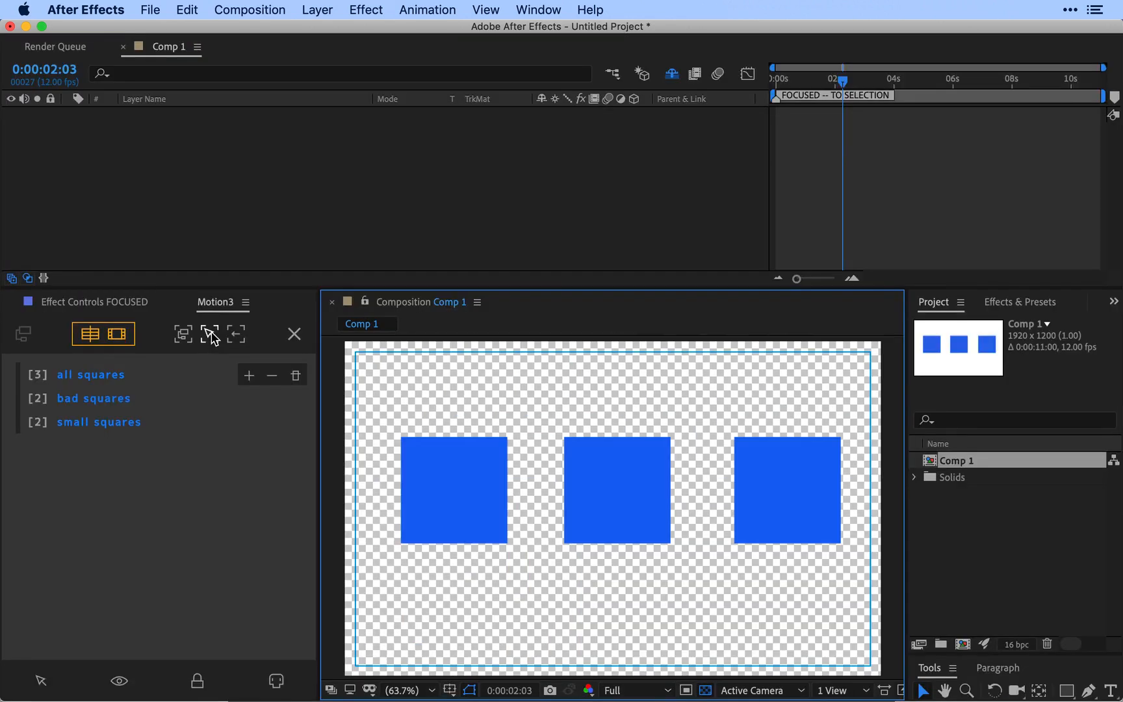
click(232, 336)
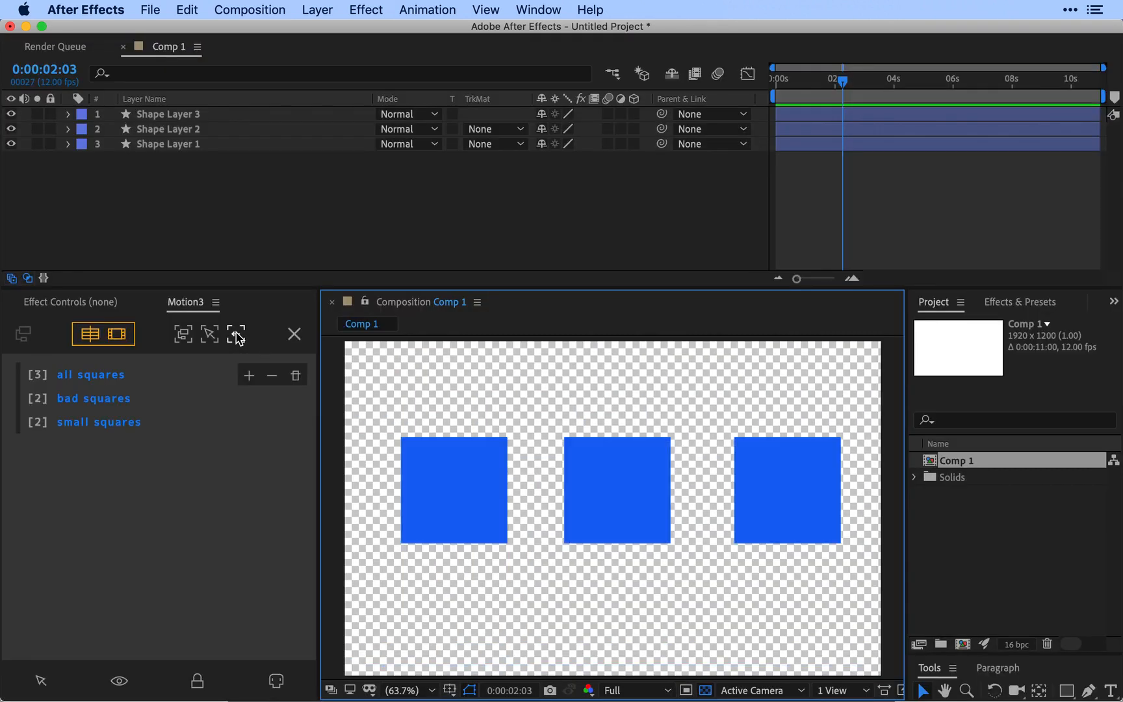
Step: Make bad squares the only active group, turn off composition focus, focus just the timeline on it, and clear the focus
click(59, 398)
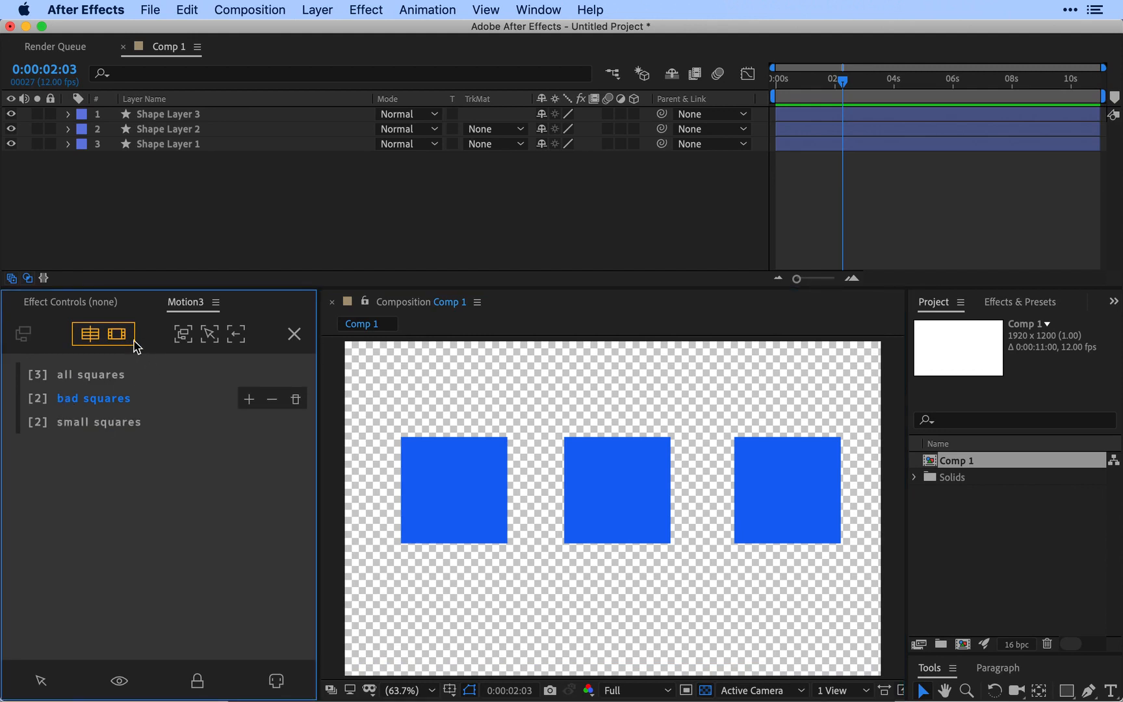
click(180, 337)
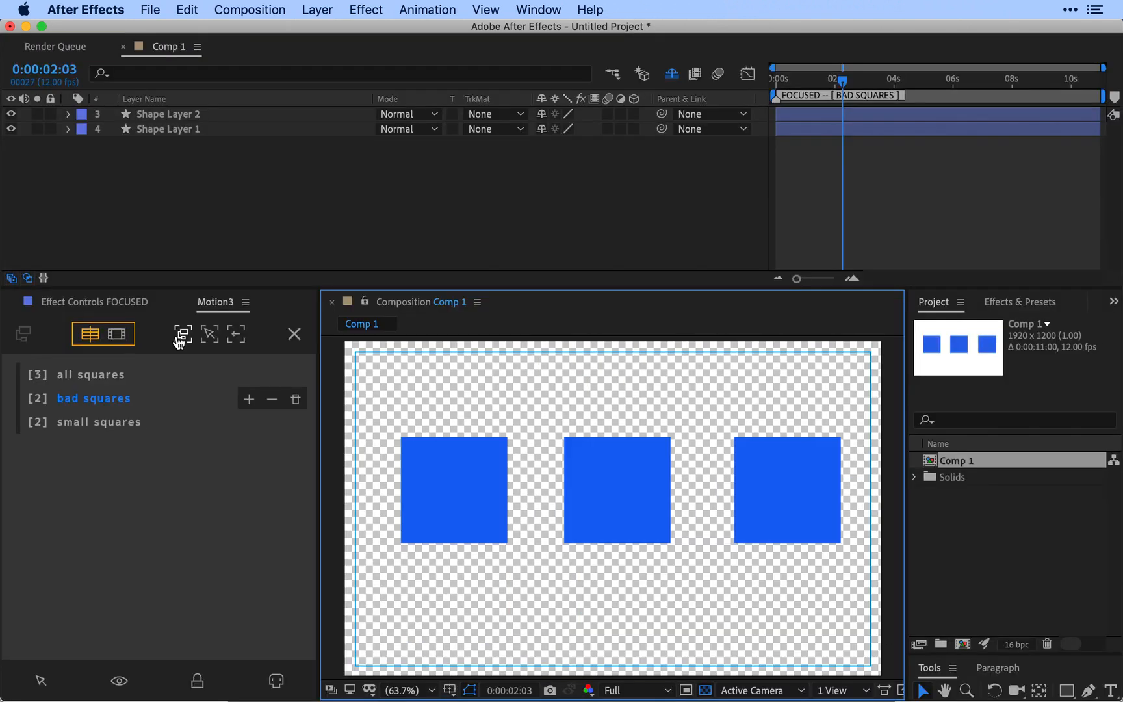
click(236, 341)
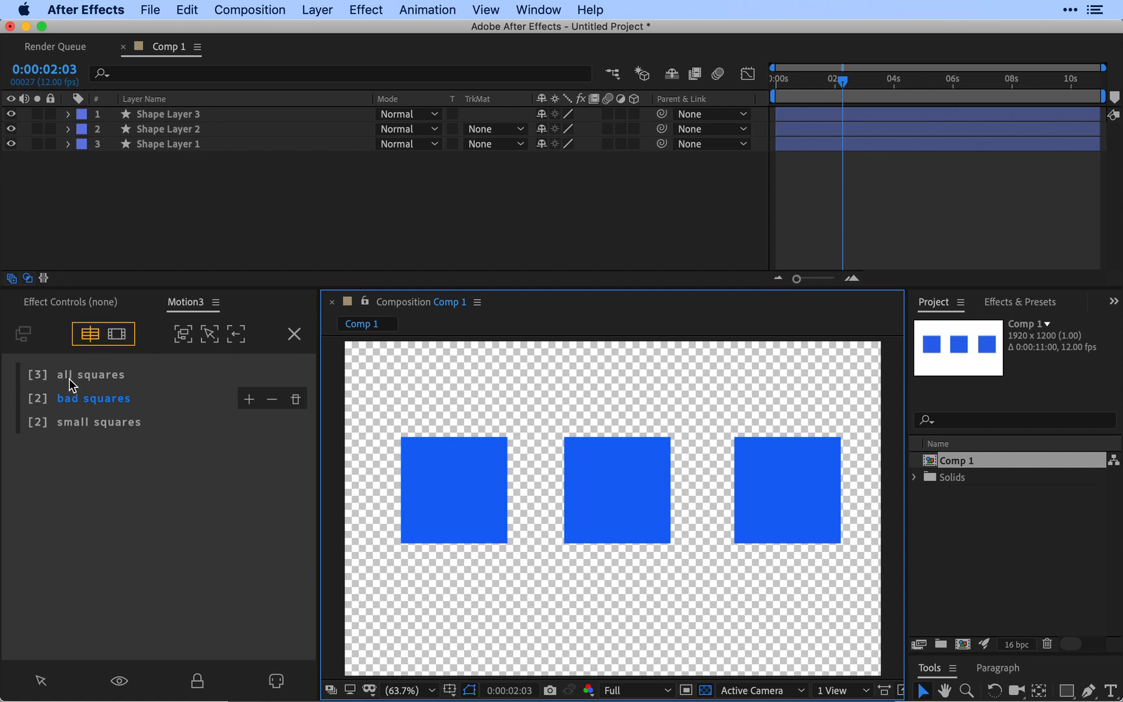
Step: Close the Motion3 focus groups view and create a new 1920 x 1200 px composition at 12 fps lasting 11 seconds
click(296, 336)
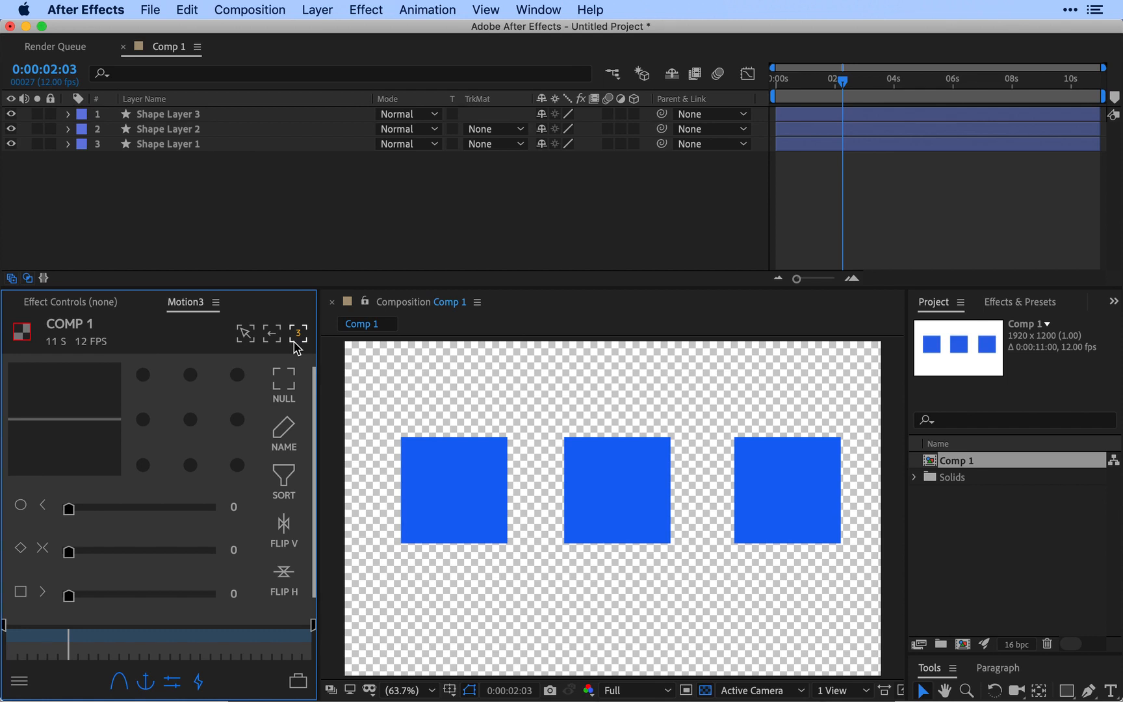
click(338, 273)
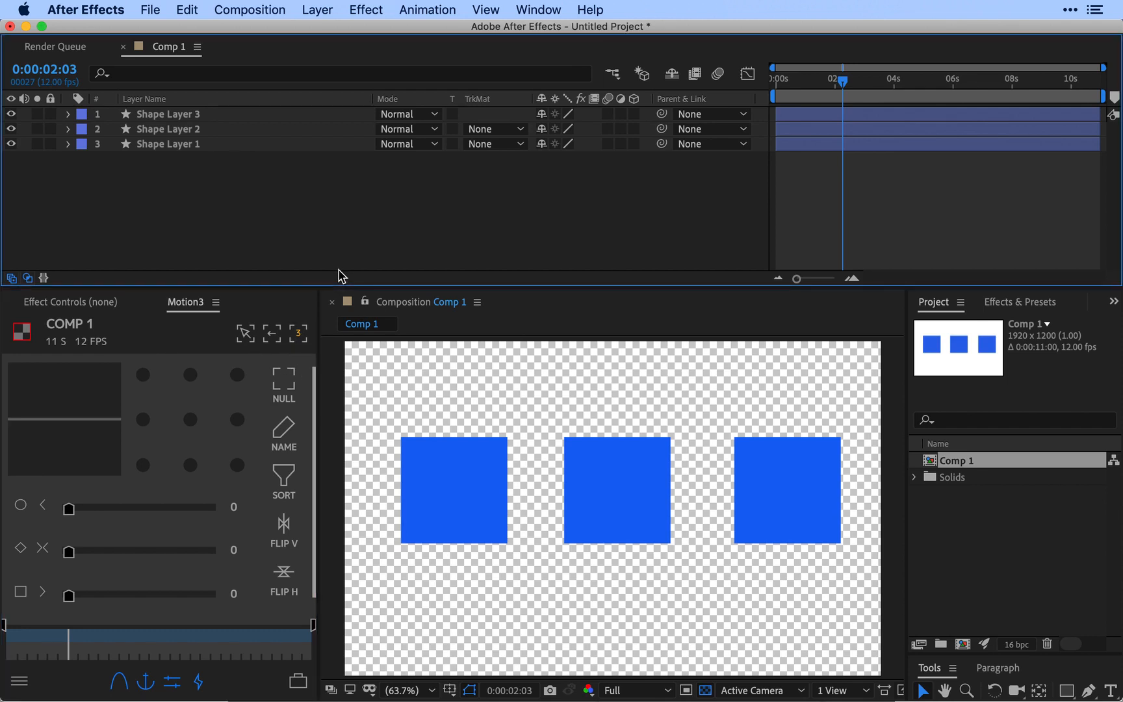
click(959, 645)
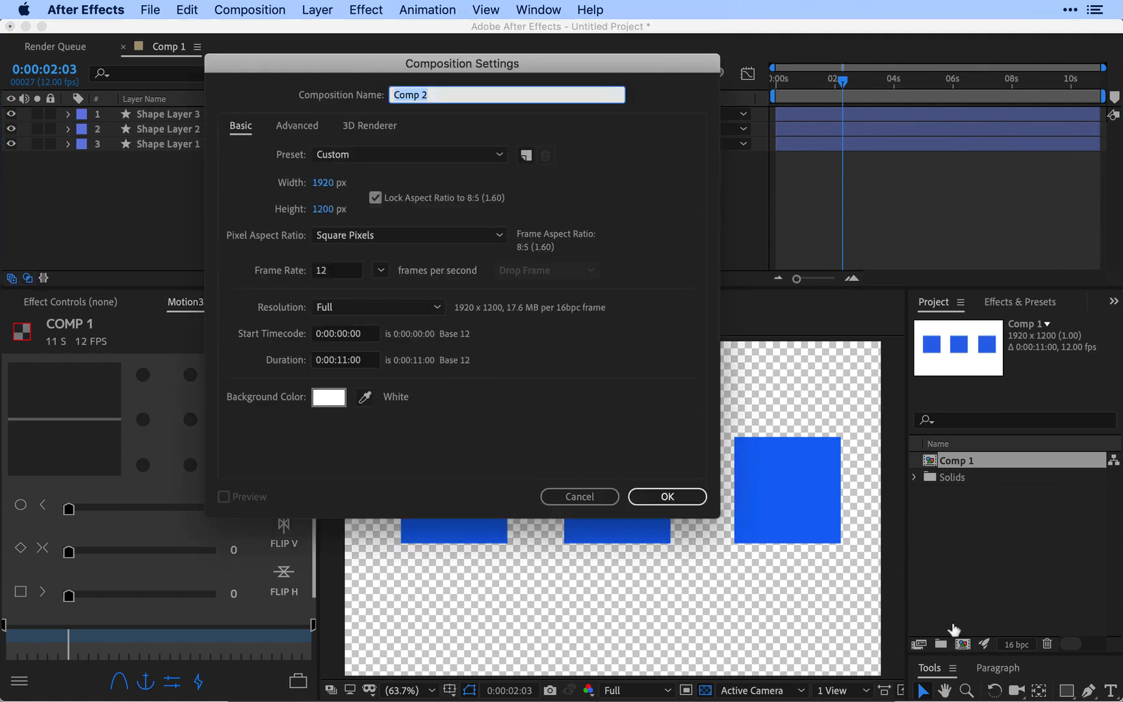
click(666, 489)
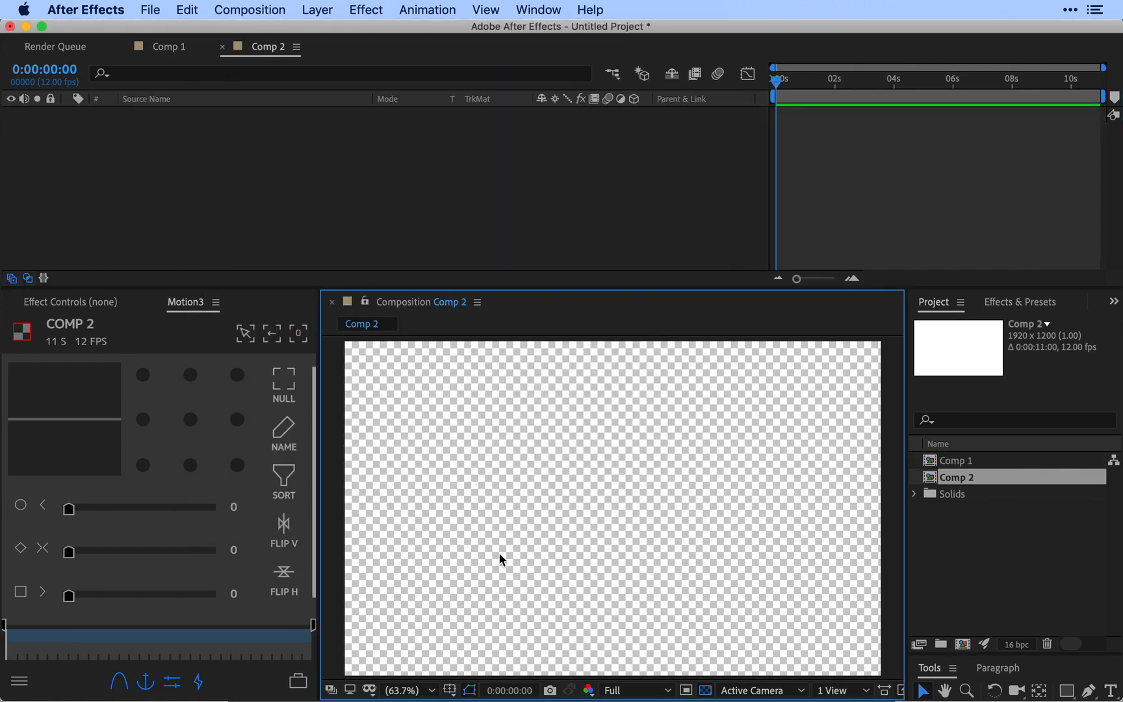
Step: Draw a small blue square in Comp 2, duplicate its shape layer, and place the copy up and to the right of the original
click(1067, 691)
mouse_move(482, 507)
mouse_down()
mouse_move(531, 553)
mouse_move(668, 420)
mouse_move(634, 475)
mouse_up()
key(v)
click(197, 117)
key(ctrl+d)
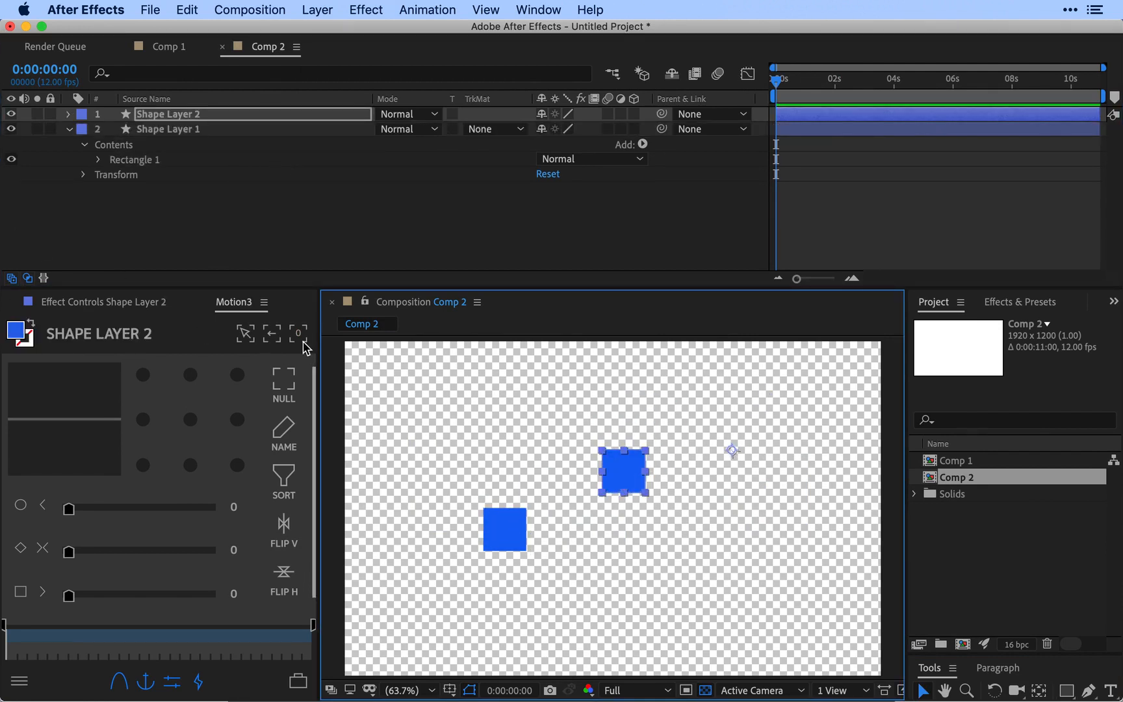
Step: Create a focus group named label 1 from Shape Layer 2, focus the timeline and composition on it, and close the groups view
click(299, 335)
click(21, 334)
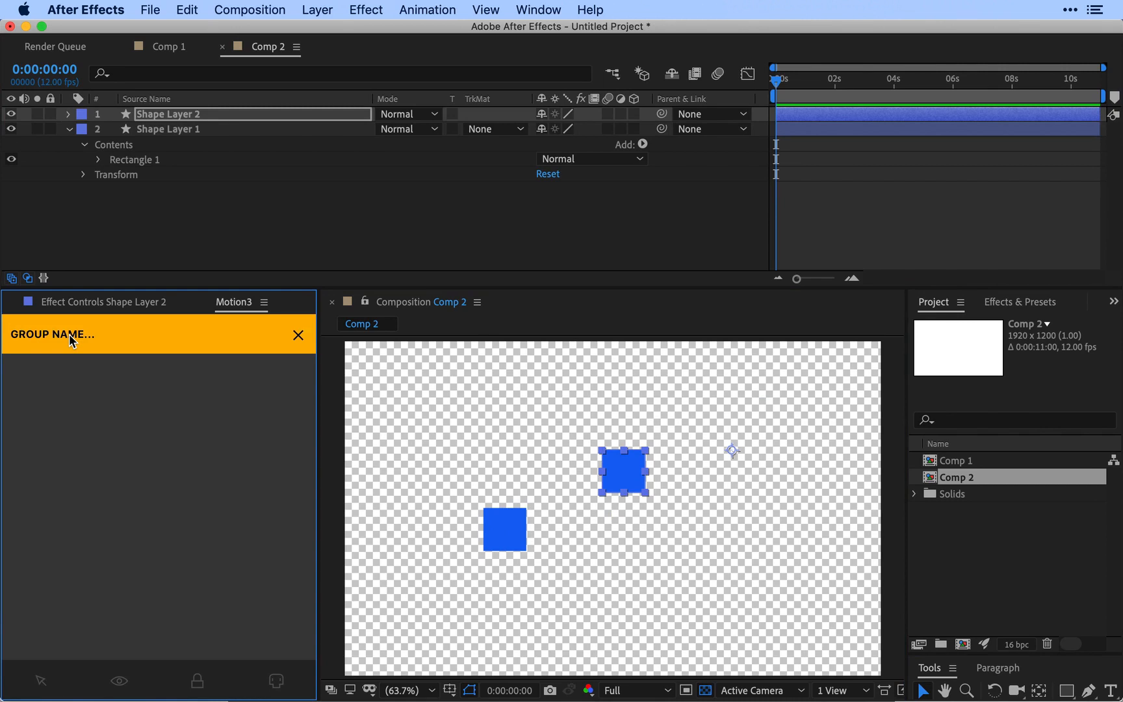
text(I)
text(abel 1)
key(Return)
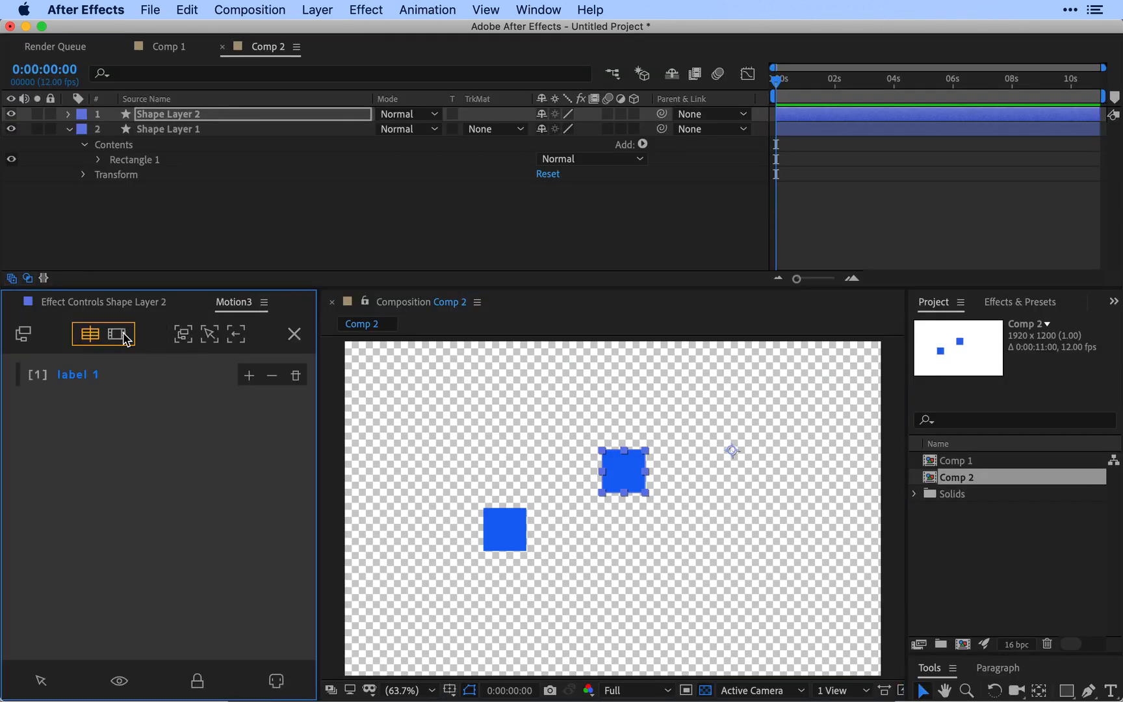
click(182, 334)
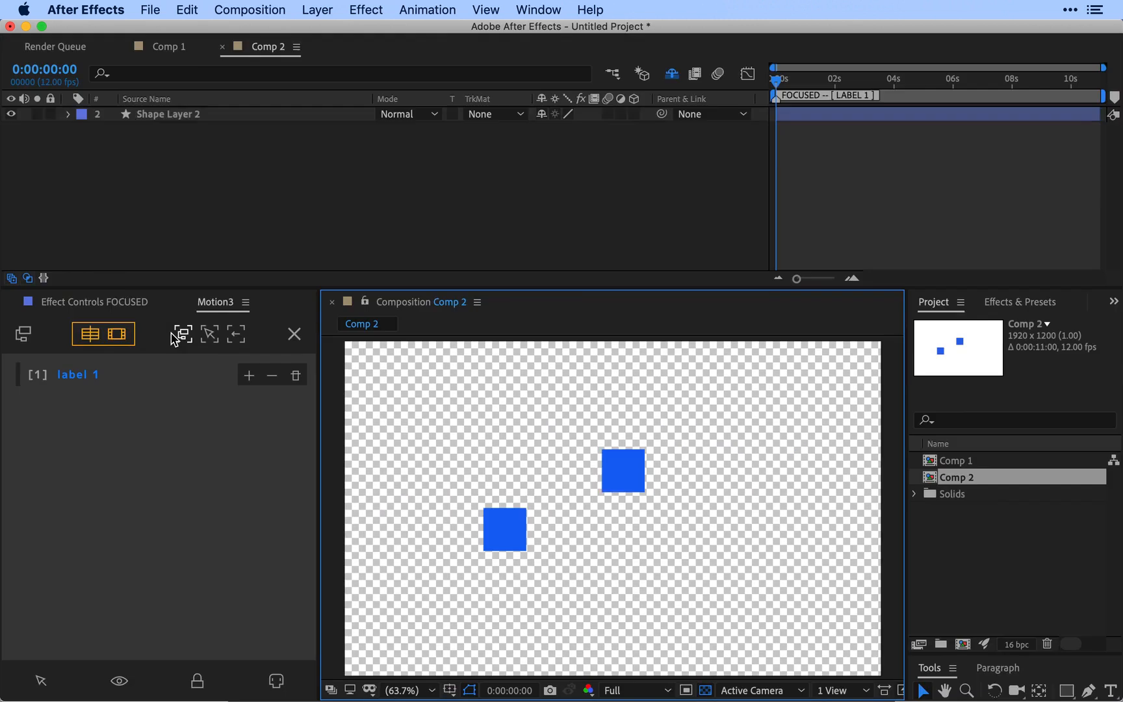
click(294, 336)
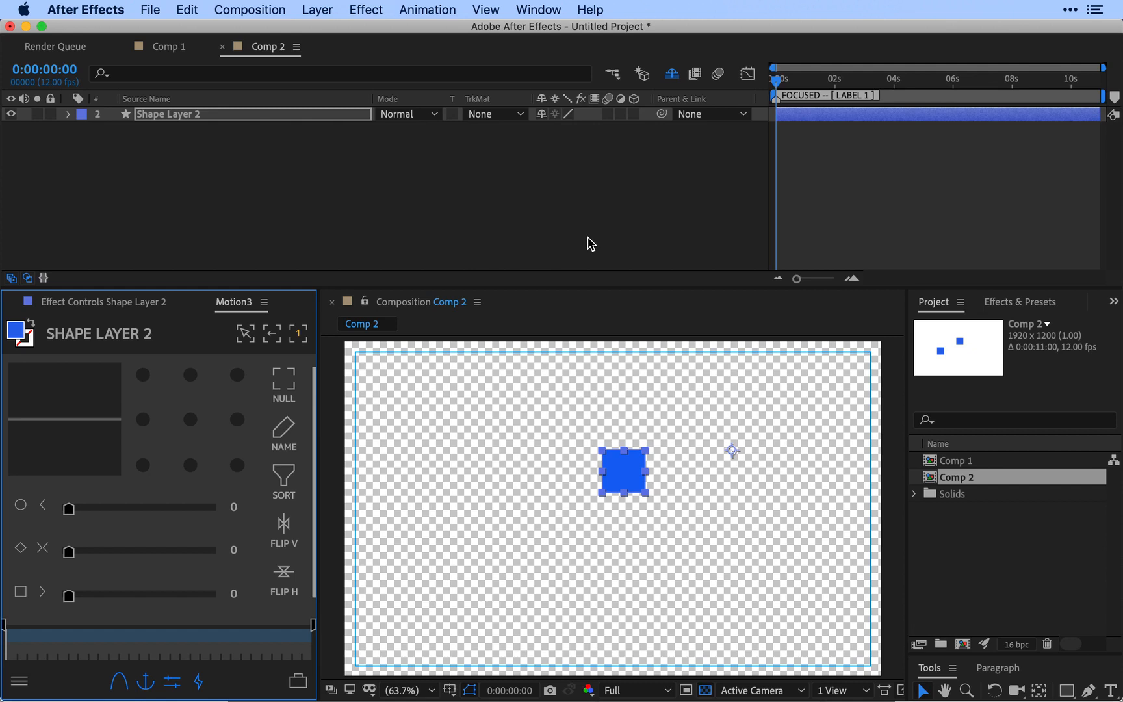
Step: Open Comp 1 and check its list of focus groups in Motion3, and close the list
double_click(928, 460)
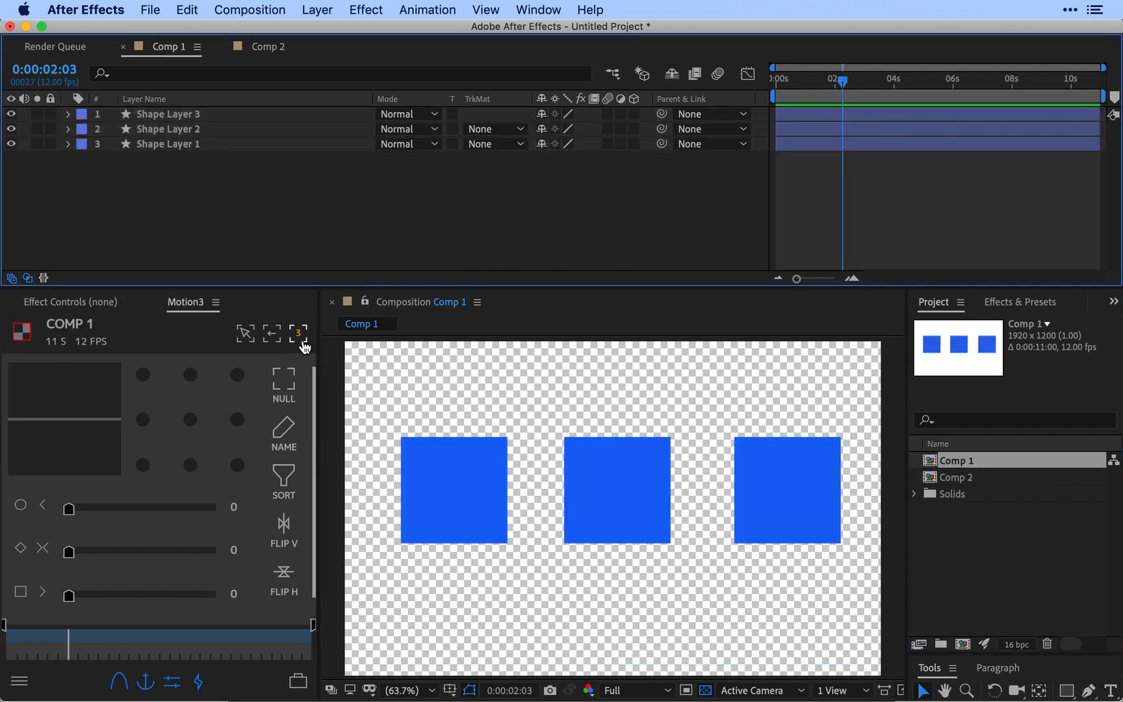
click(300, 341)
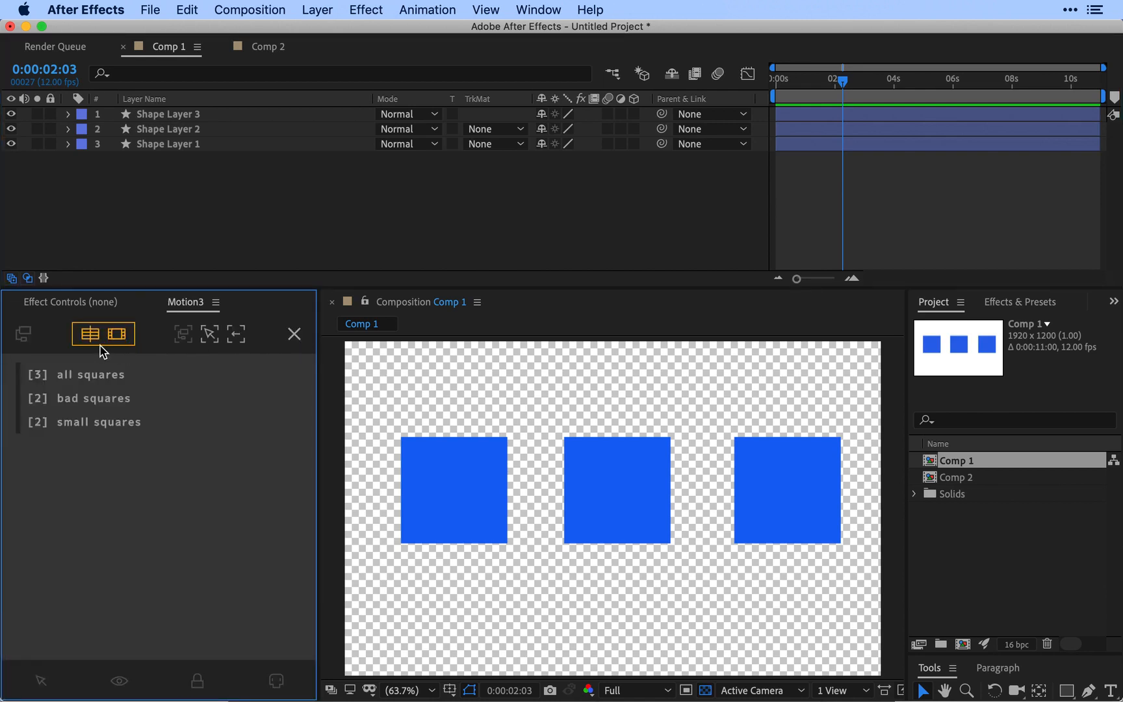
click(295, 333)
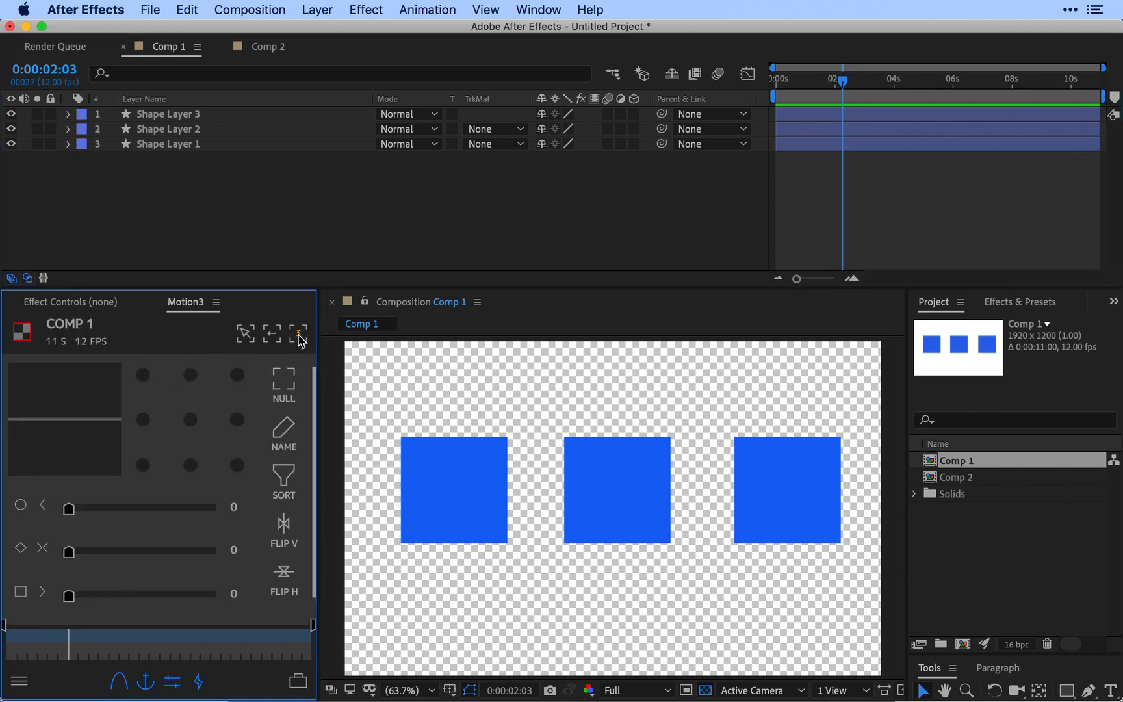
Step: Return to Comp 2, deselect its layer, and clear the focus on the label 1 group
double_click(956, 478)
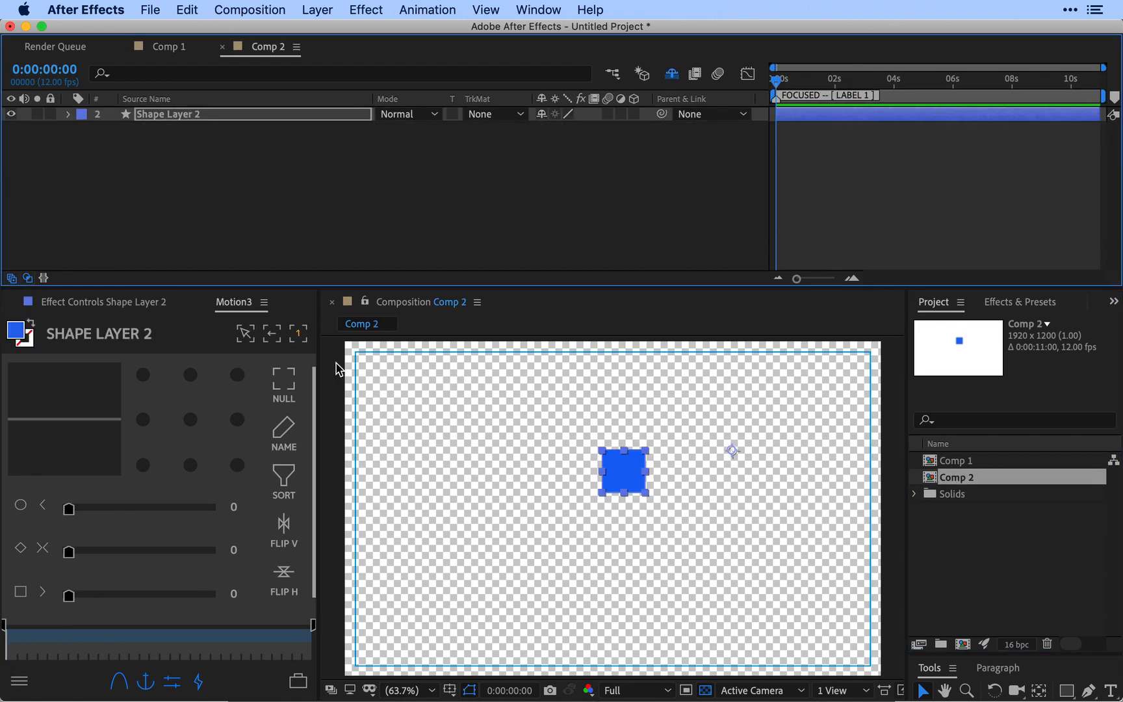
click(361, 208)
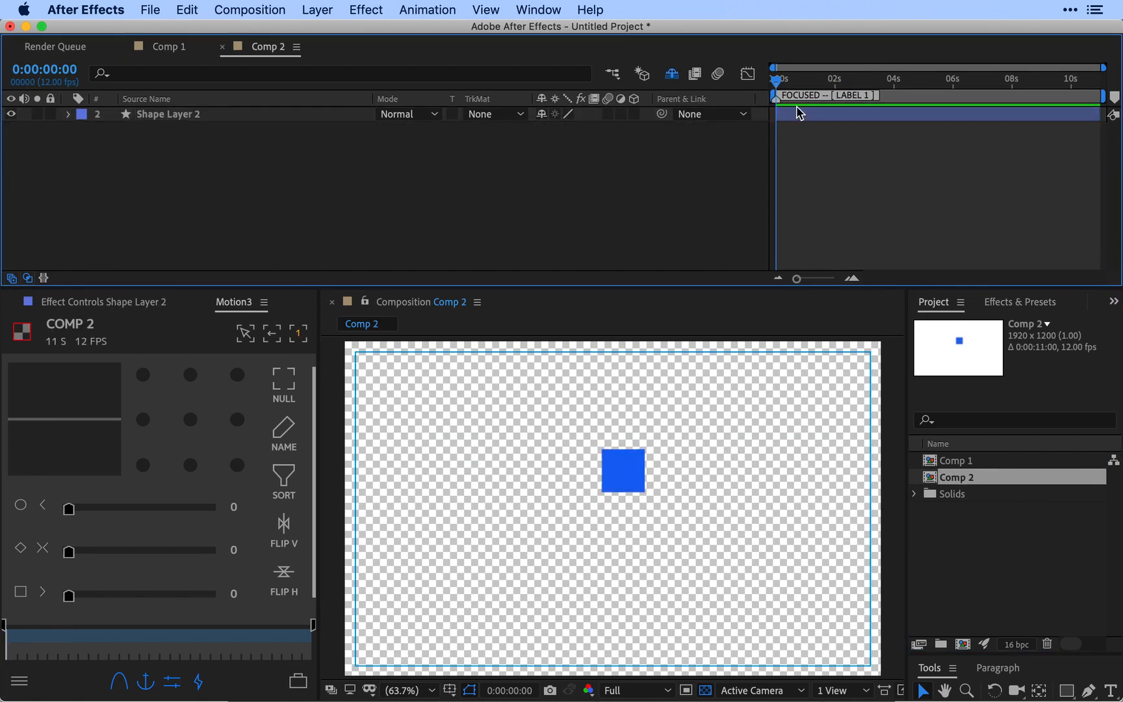
click(273, 334)
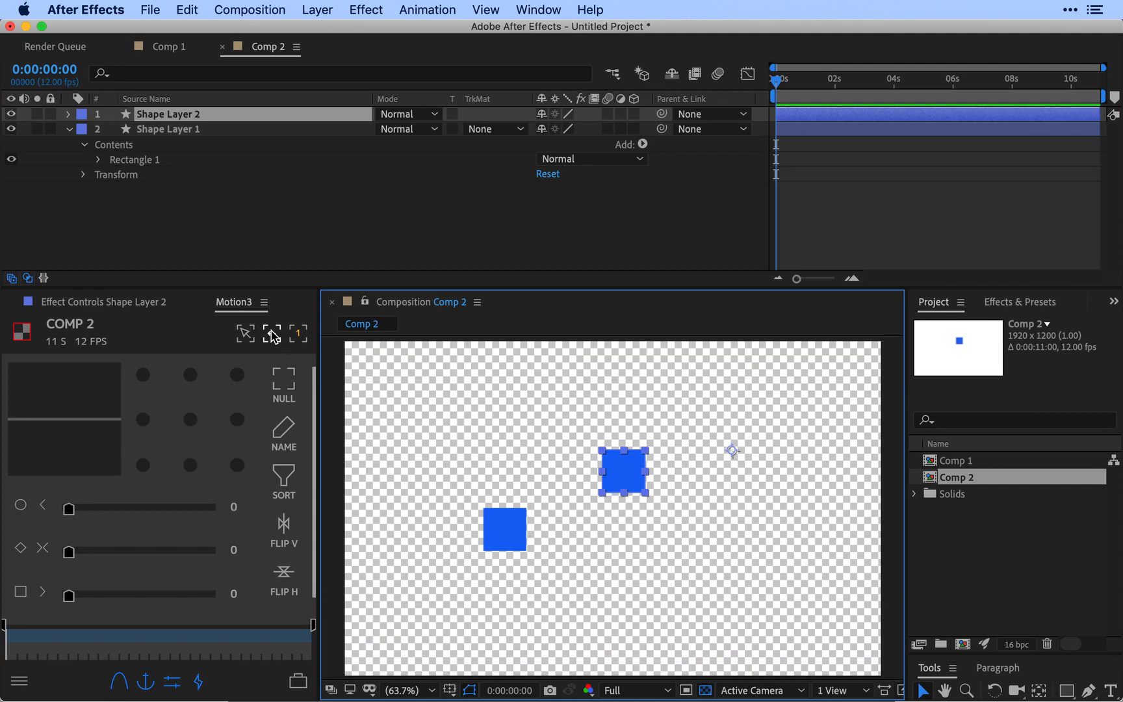